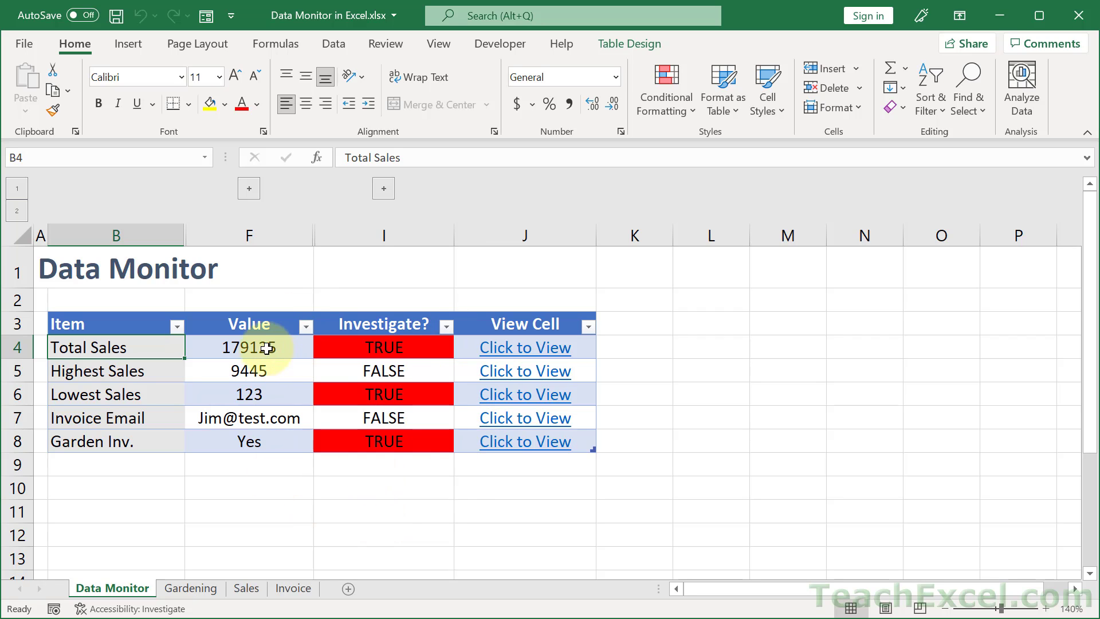
# Follow the Total Sales and Garden Inv. links to their source cells and return to Data Monitor
pyautogui.click(541, 350)
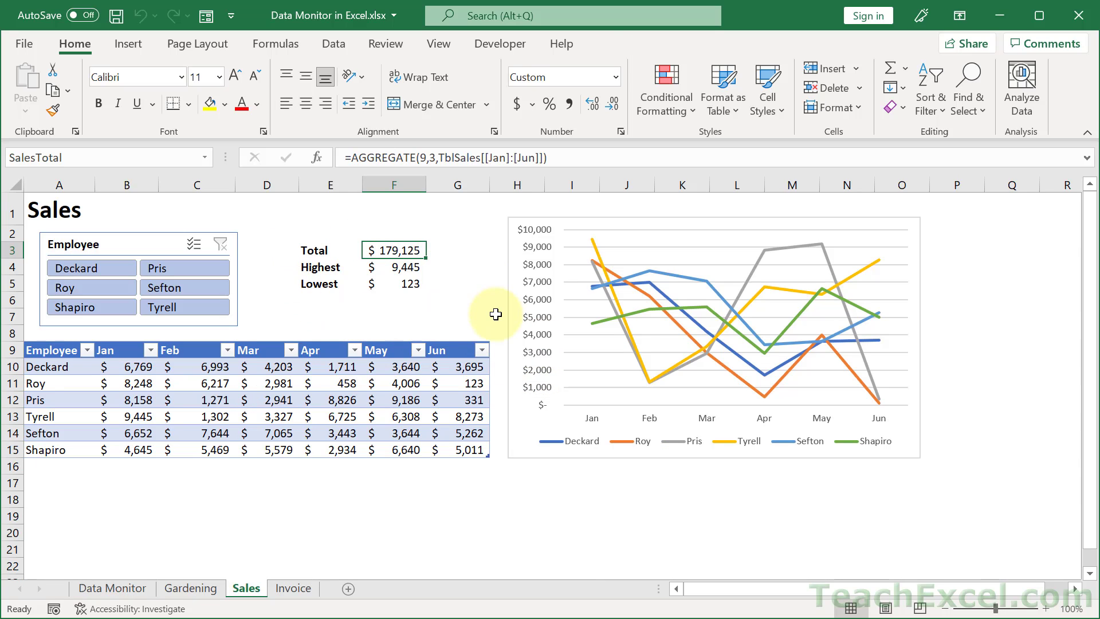
pyautogui.click(141, 589)
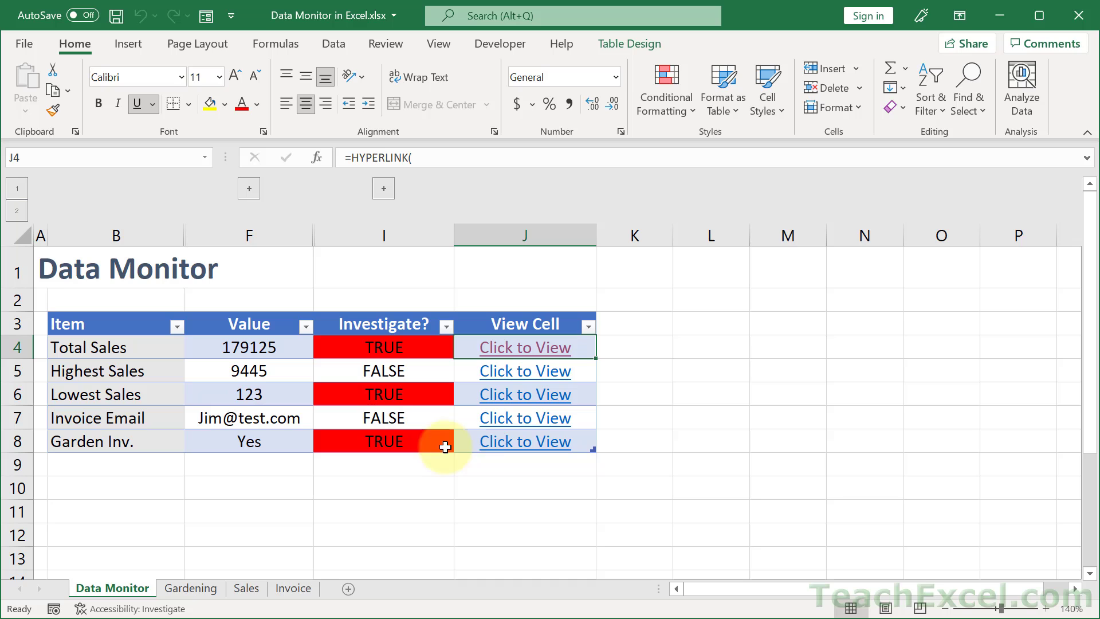
pyautogui.click(539, 447)
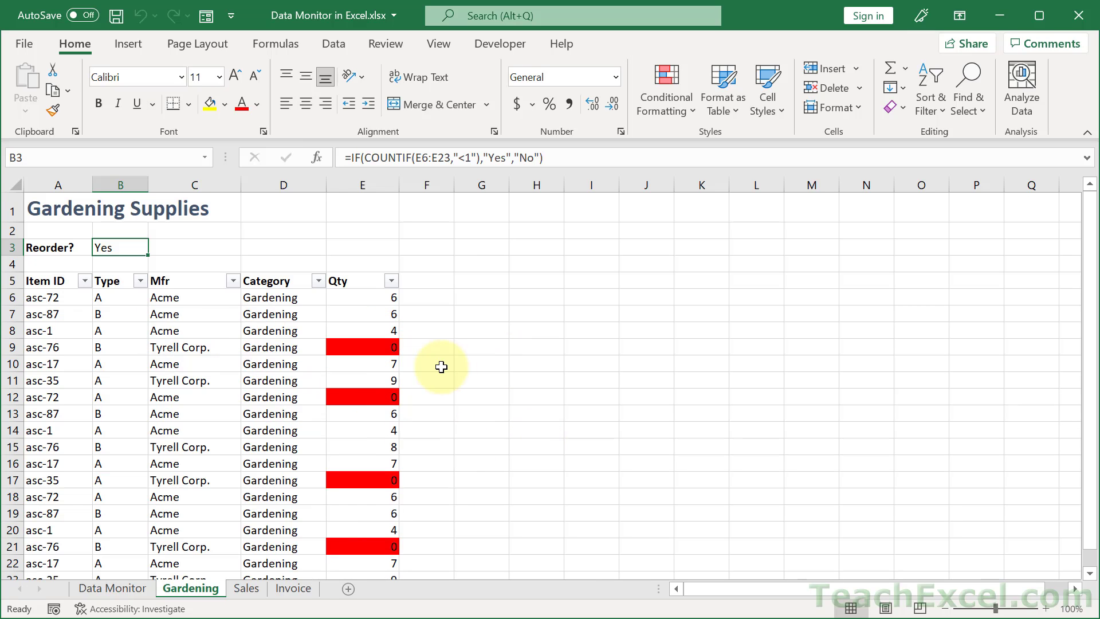
pyautogui.scroll(-4, 441, 366)
pyautogui.scroll(4, 441, 367)
pyautogui.click(122, 583)
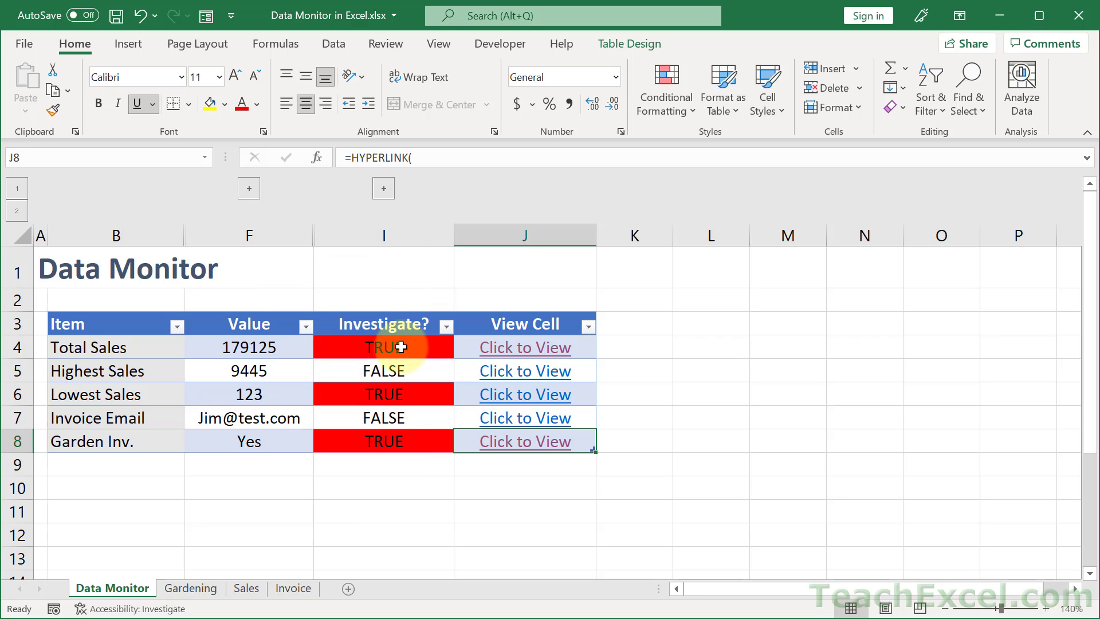
# Set the Garden Inv. comparison in G8 to <>, then collapse the Compare and To Value columns
pyautogui.click(383, 189)
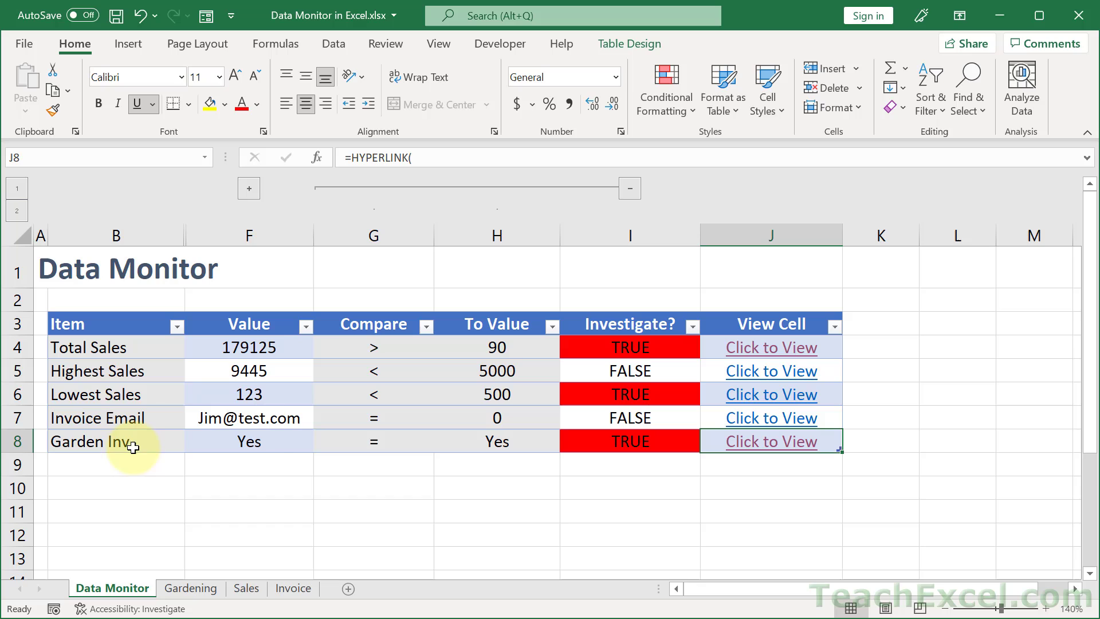
pyautogui.click(405, 443)
pyautogui.click(440, 443)
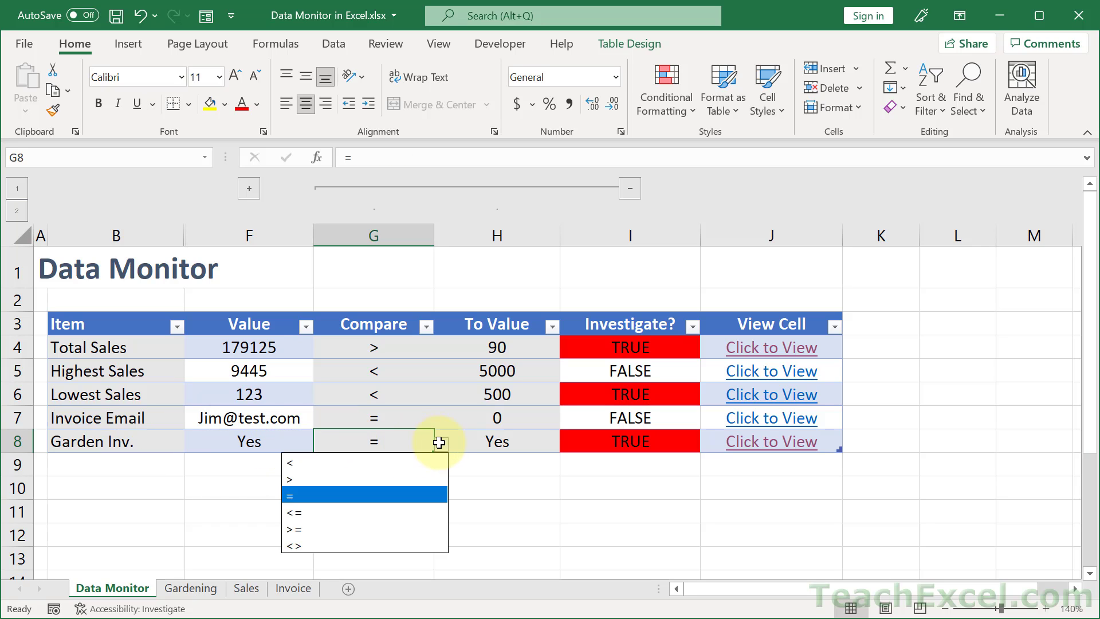
pyautogui.click(291, 544)
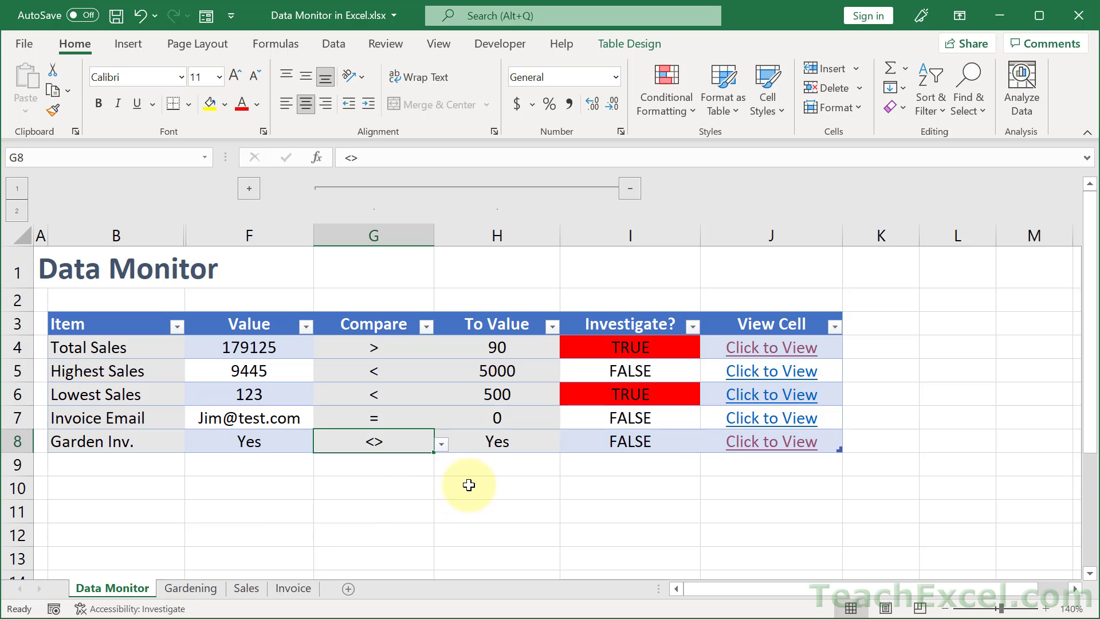
pyautogui.click(633, 190)
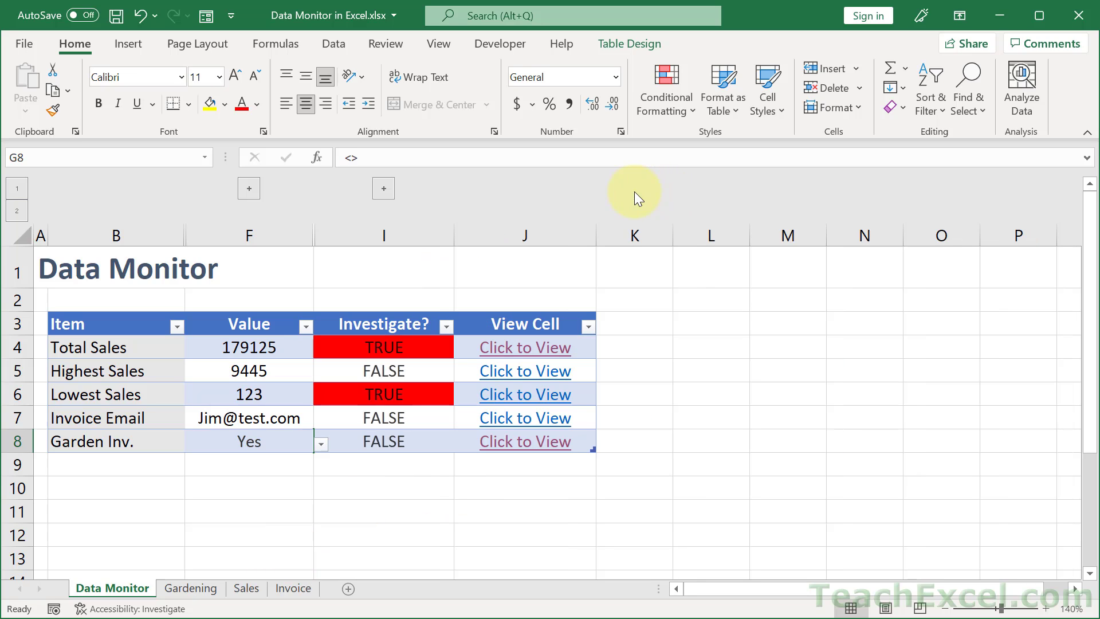
pyautogui.click(630, 266)
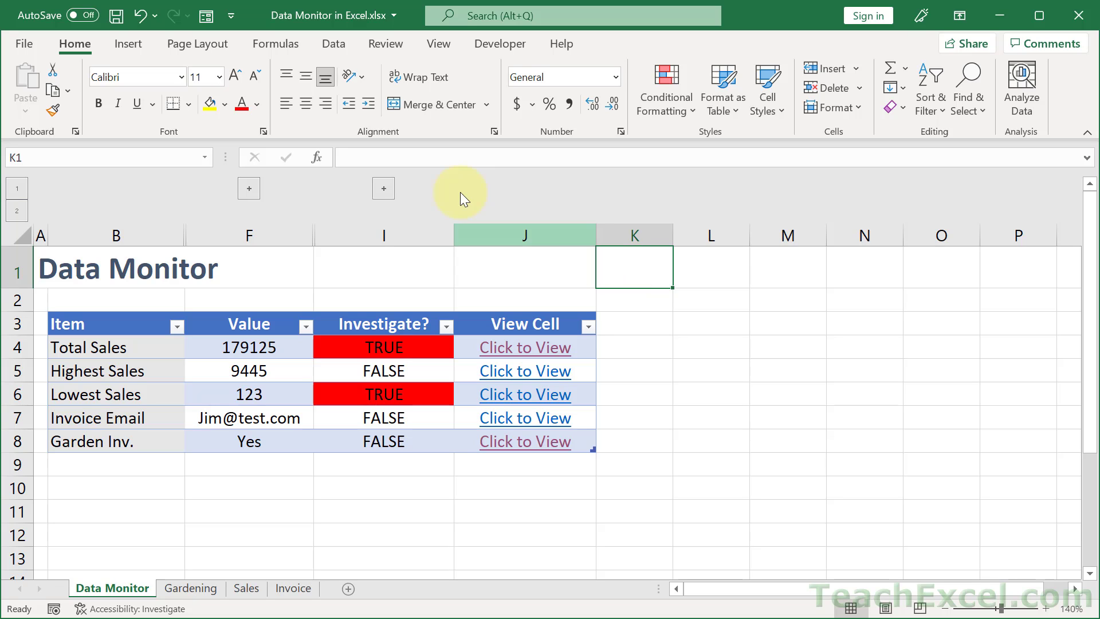
# Expand both grouped column sets and zoom out so the whole table fits
pyautogui.click(381, 187)
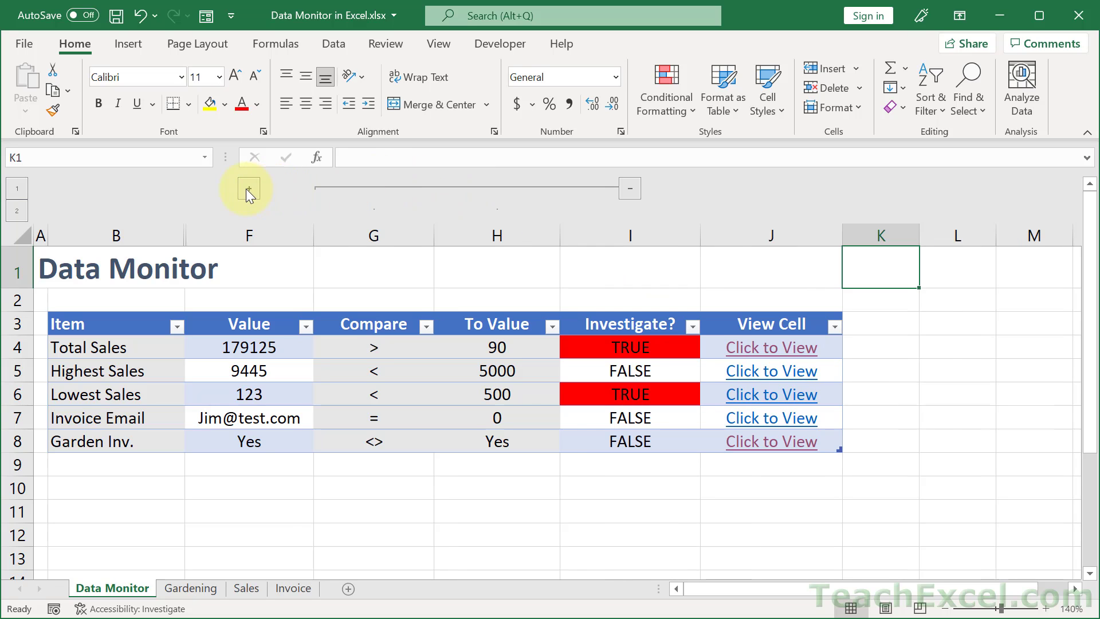
pyautogui.click(247, 188)
pyautogui.click(941, 609)
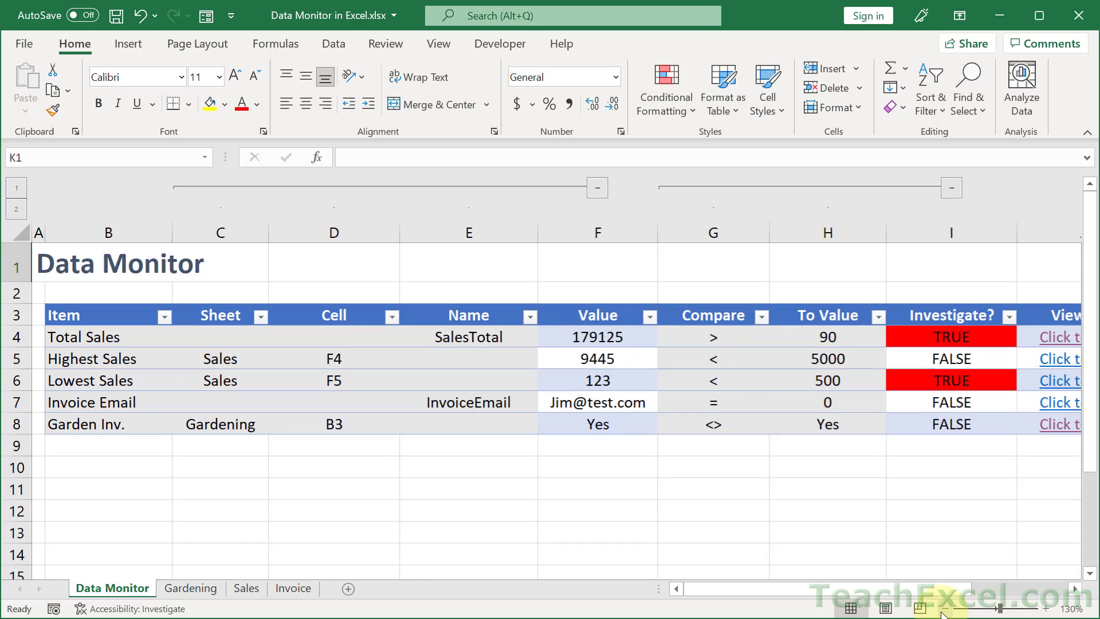
pyautogui.click(941, 609)
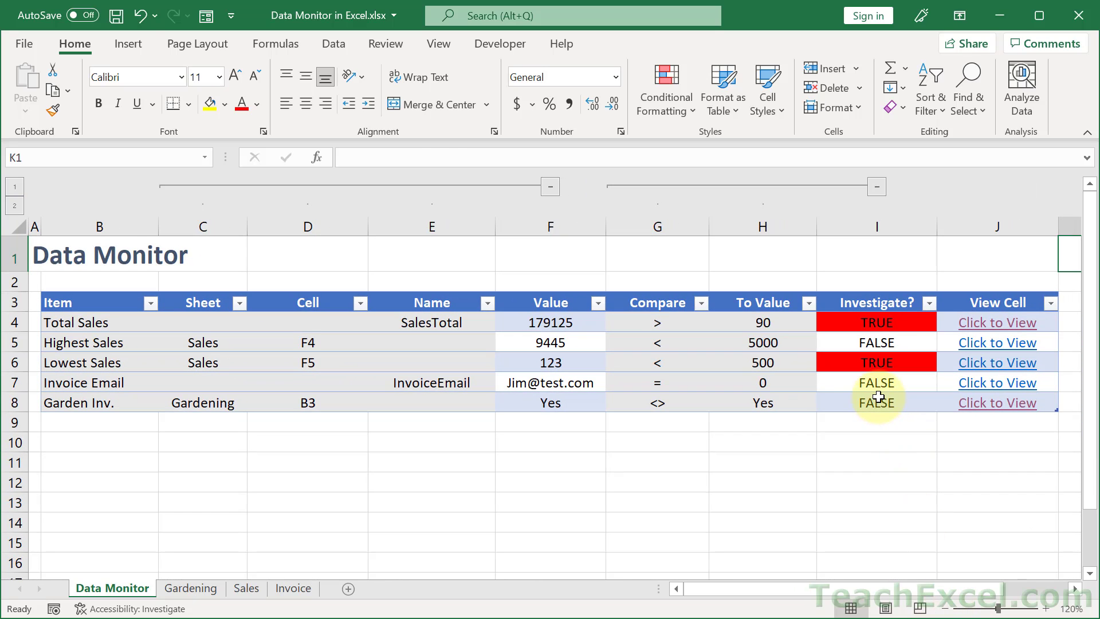
pyautogui.click(878, 398)
# Add a new table row with the item name Invoice Total
pyautogui.press('Tab')
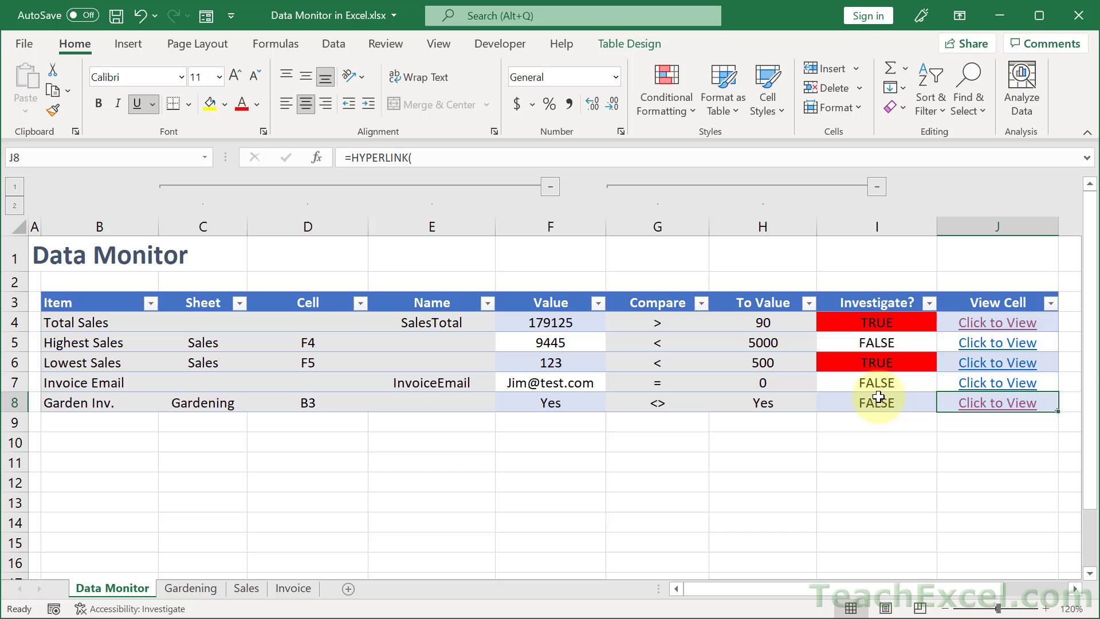
pyautogui.press('Tab')
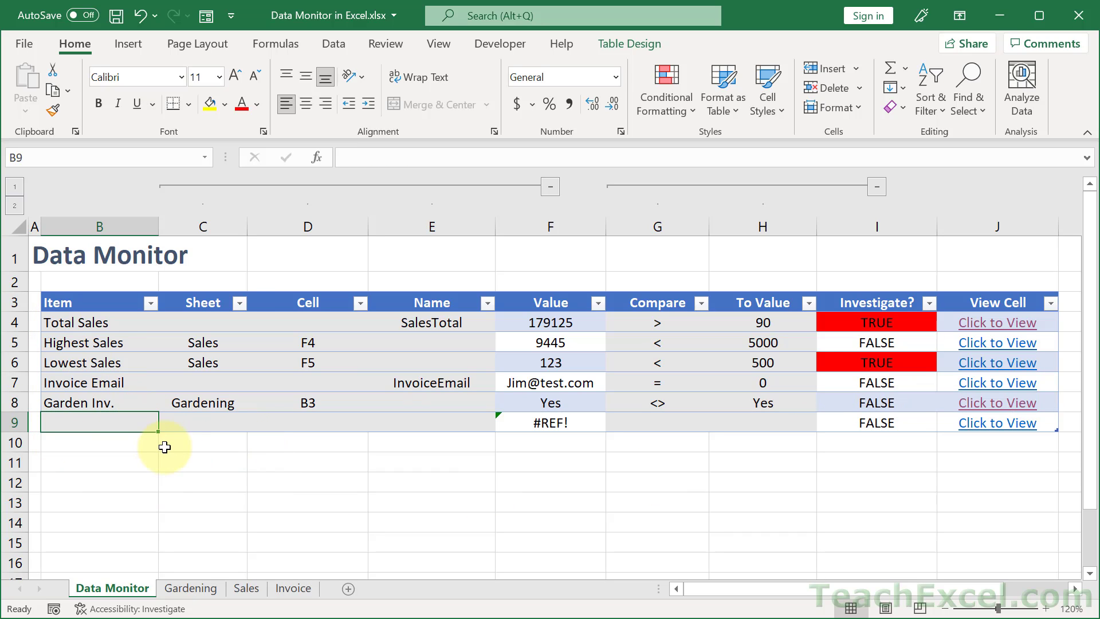
pyautogui.write('Invoice Email')
pyautogui.press('BackSpace')
pyautogui.press('BackSpace')
pyautogui.press('BackSpace')
pyautogui.press('BackSpace')
pyautogui.press('BackSpace')
pyautogui.write('Tot')
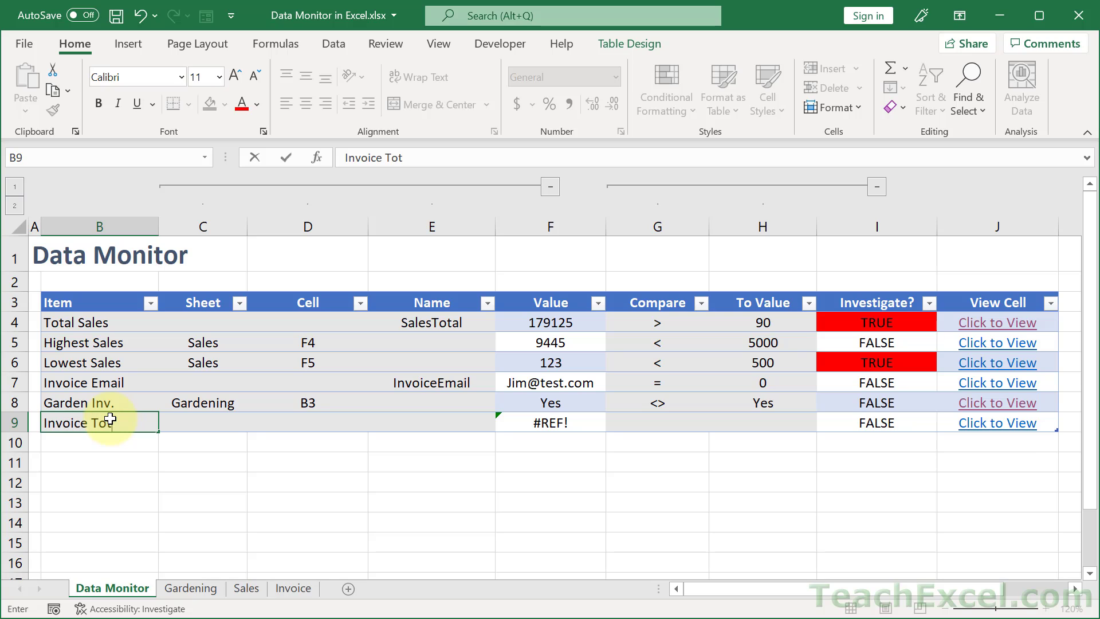
pyautogui.write('al')
pyautogui.press('Tab')
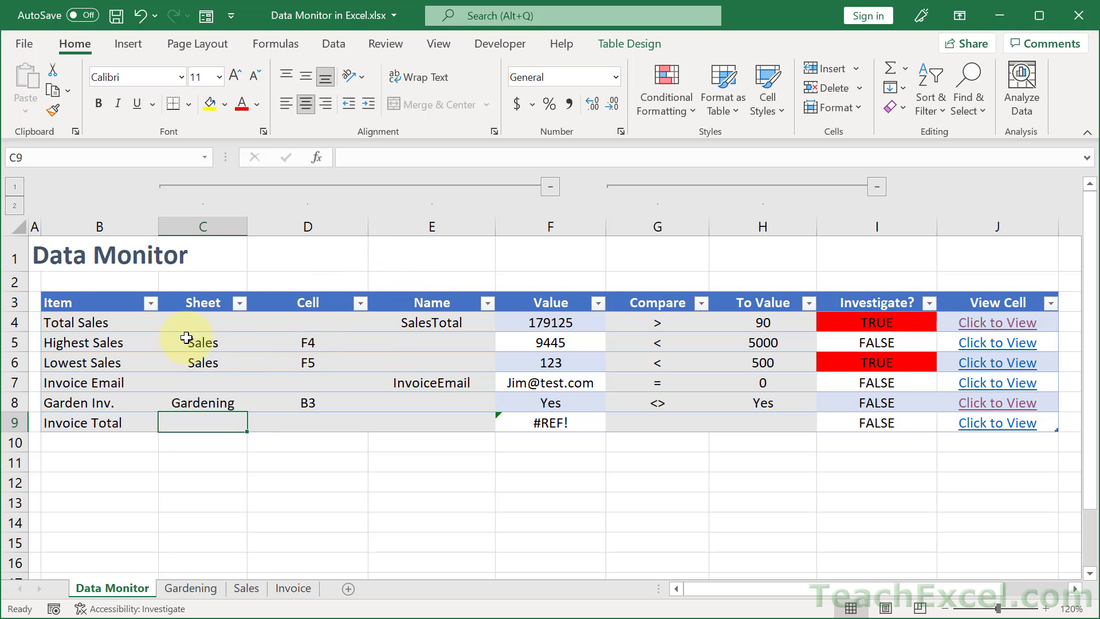
# Check Garden Inv.'s Sheet and Cell entries and follow its link to the source cell and back
pyautogui.click(311, 422)
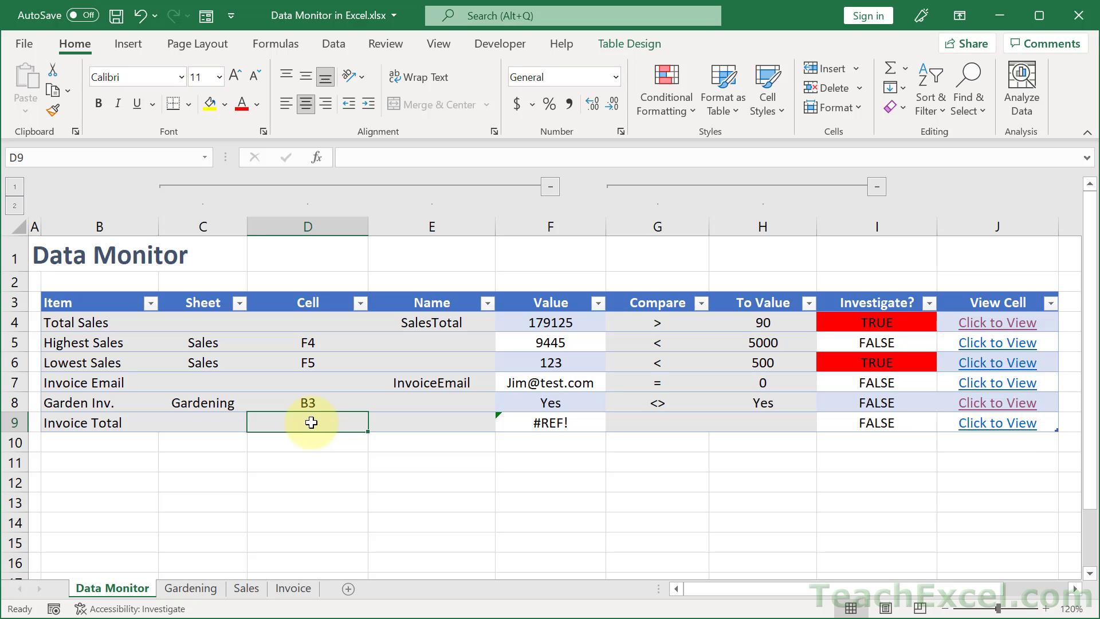
pyautogui.click(421, 421)
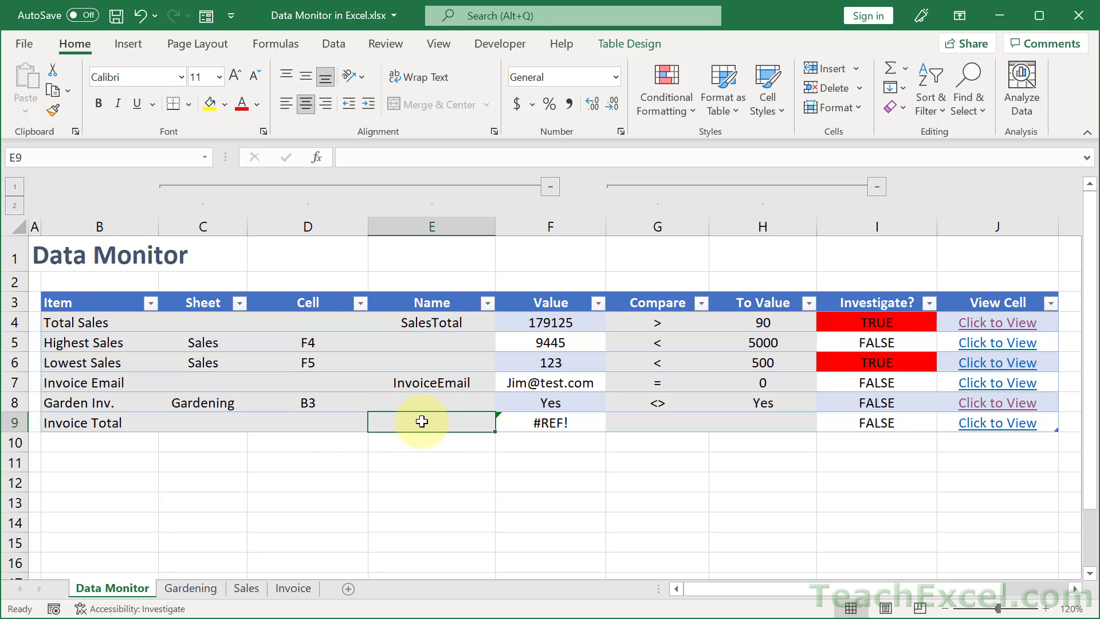
pyautogui.click(221, 405)
pyautogui.click(290, 404)
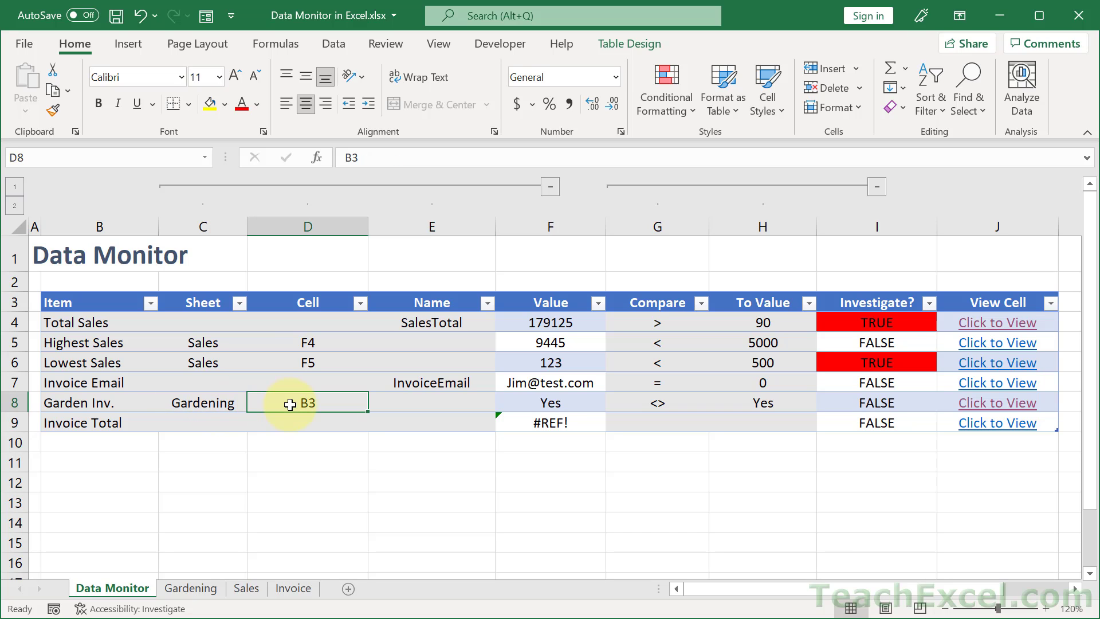
pyautogui.click(996, 403)
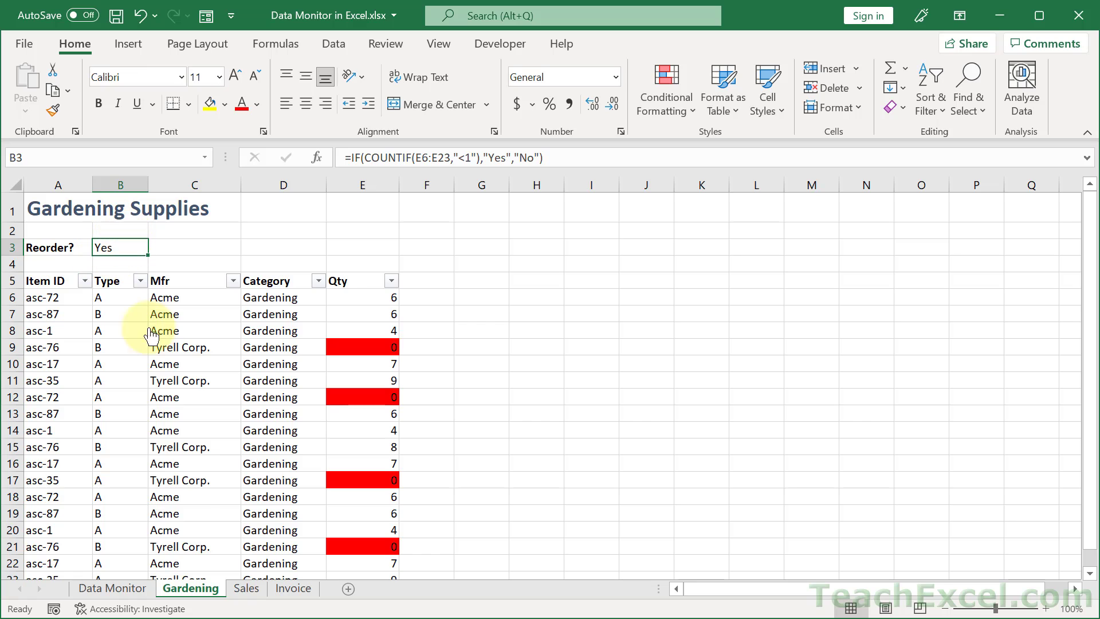
pyautogui.click(132, 588)
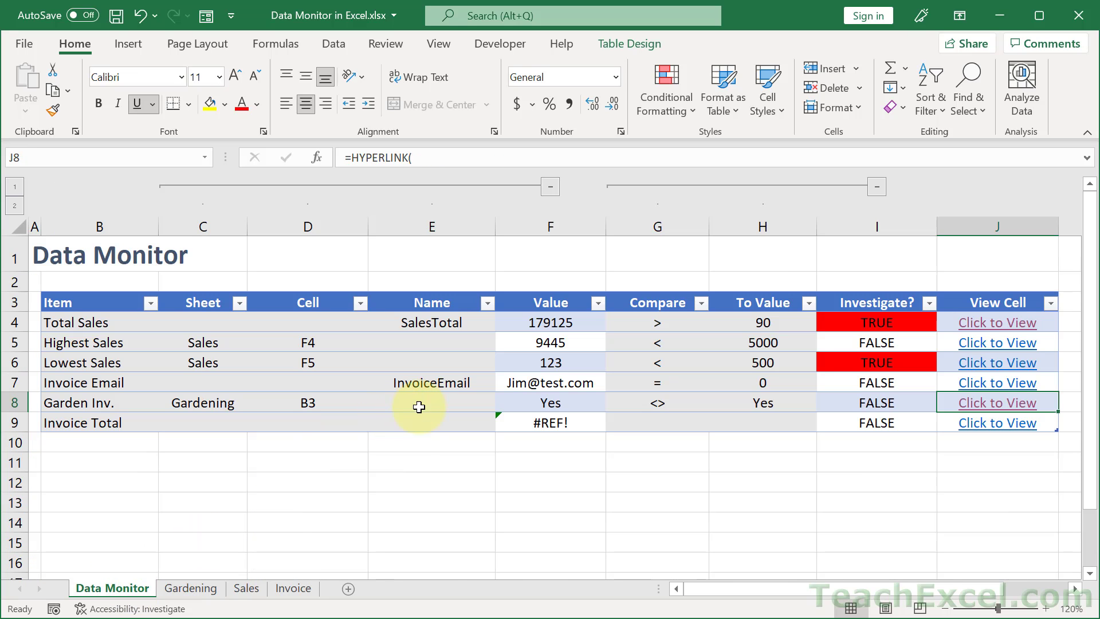
# Enter the name InvoiceTotal in the new row so its Value reads 73892
pyautogui.click(418, 425)
pyautogui.write('Invoice')
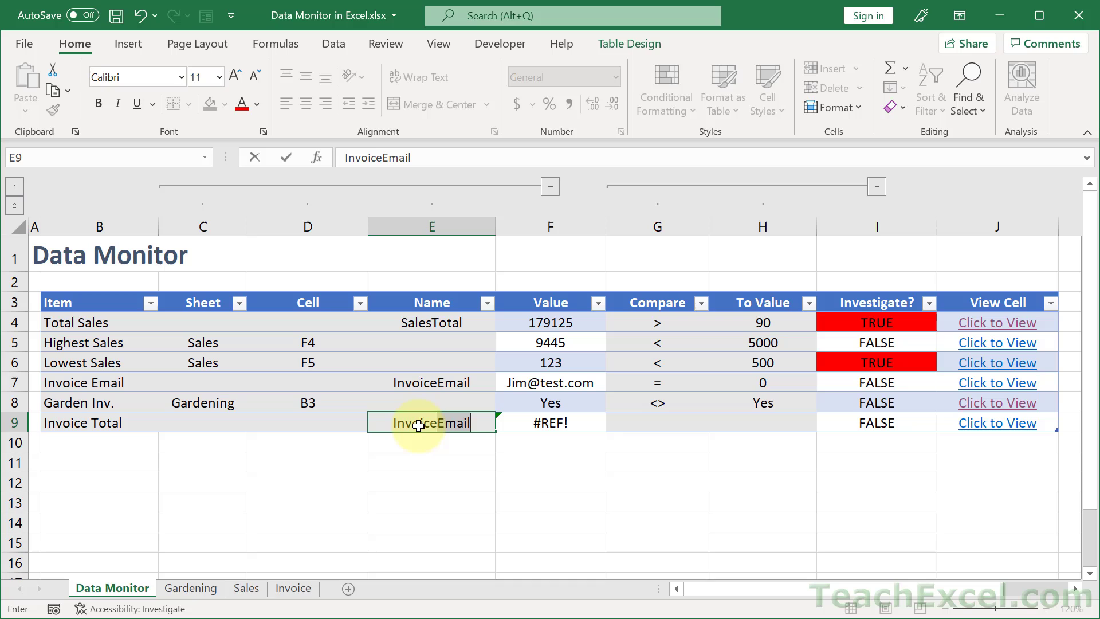
pyautogui.write('Total')
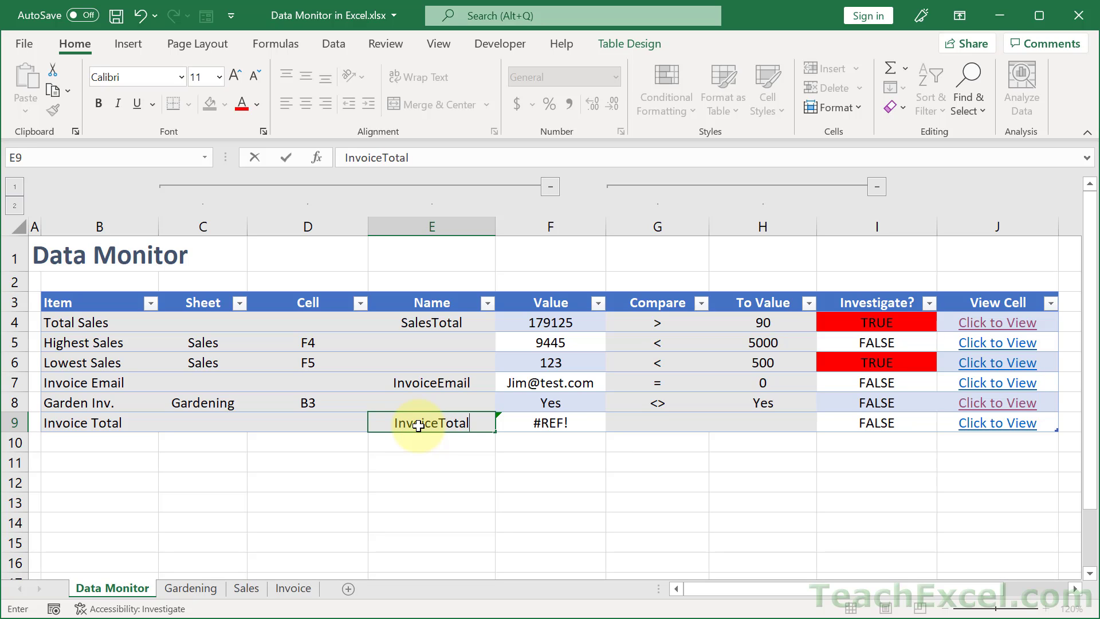
pyautogui.press('Tab')
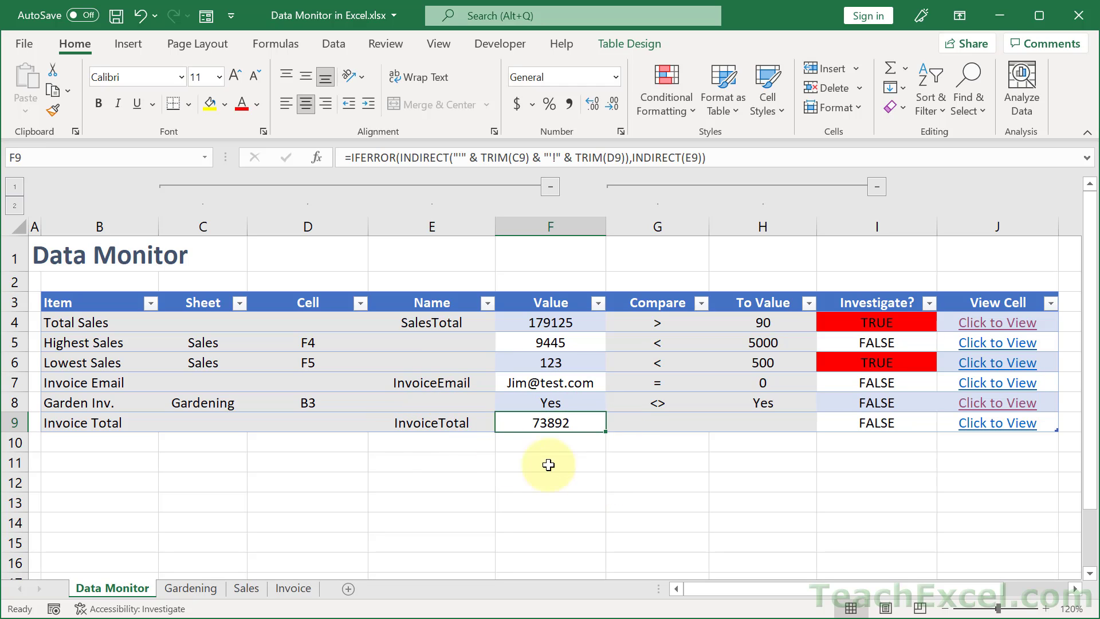
# Set the Invoice Total check to > with a To Value of 50000
pyautogui.click(656, 423)
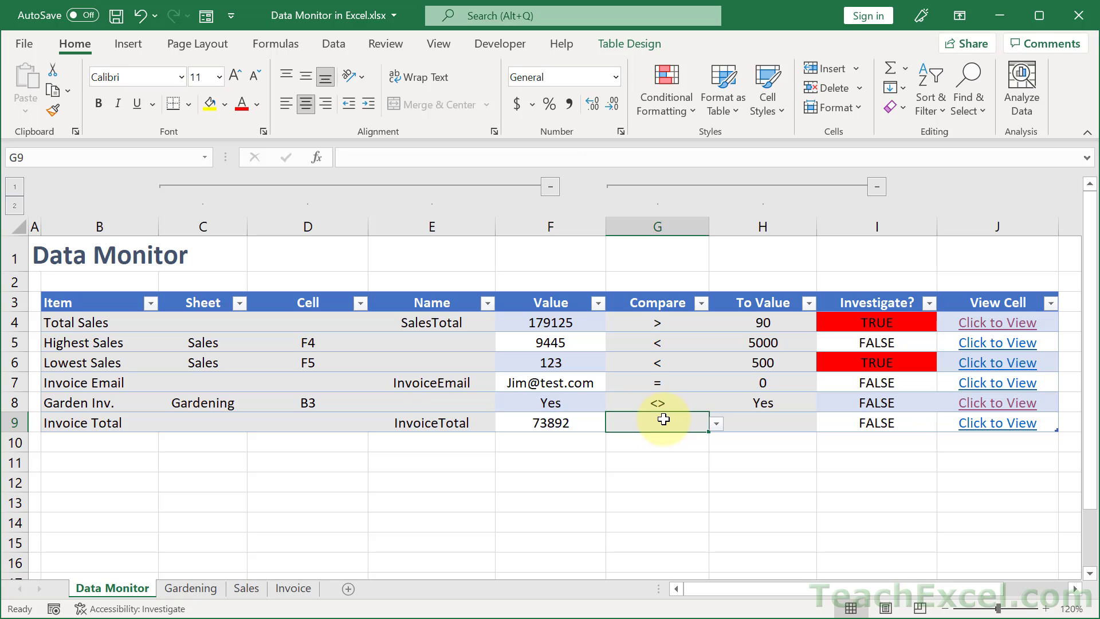
pyautogui.click(716, 424)
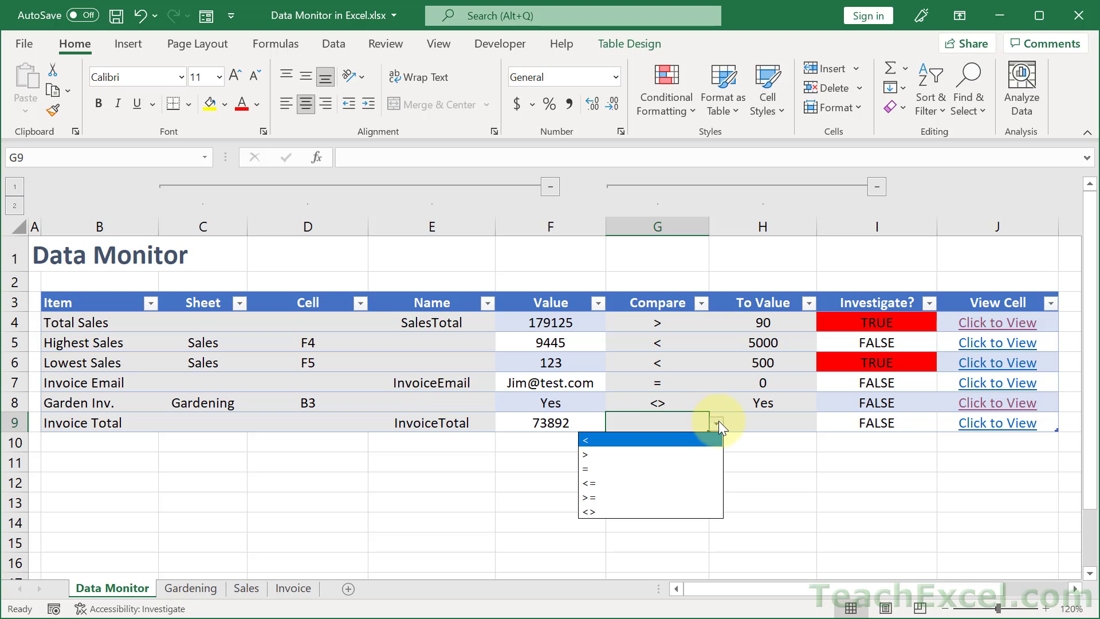
pyautogui.click(630, 453)
pyautogui.click(778, 419)
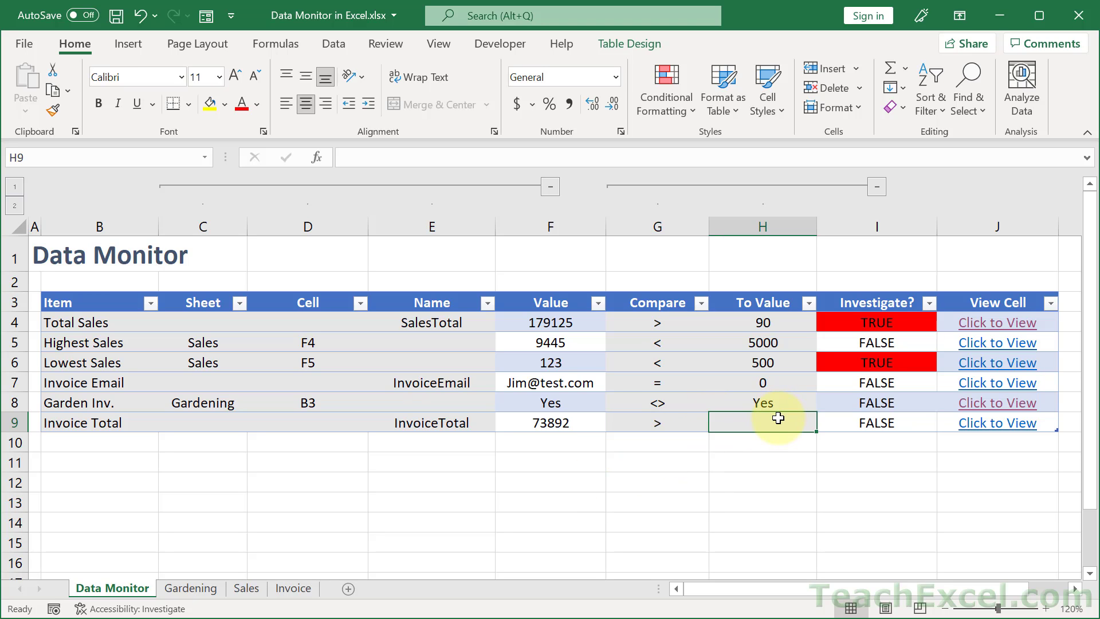
pyautogui.write('50000')
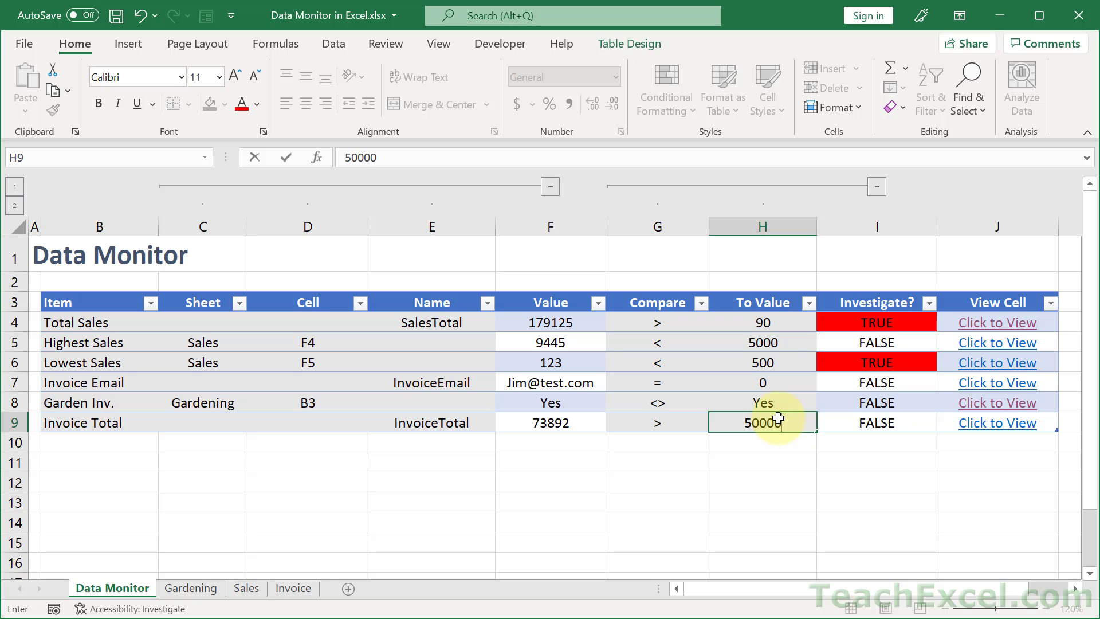
pyautogui.press('Tab')
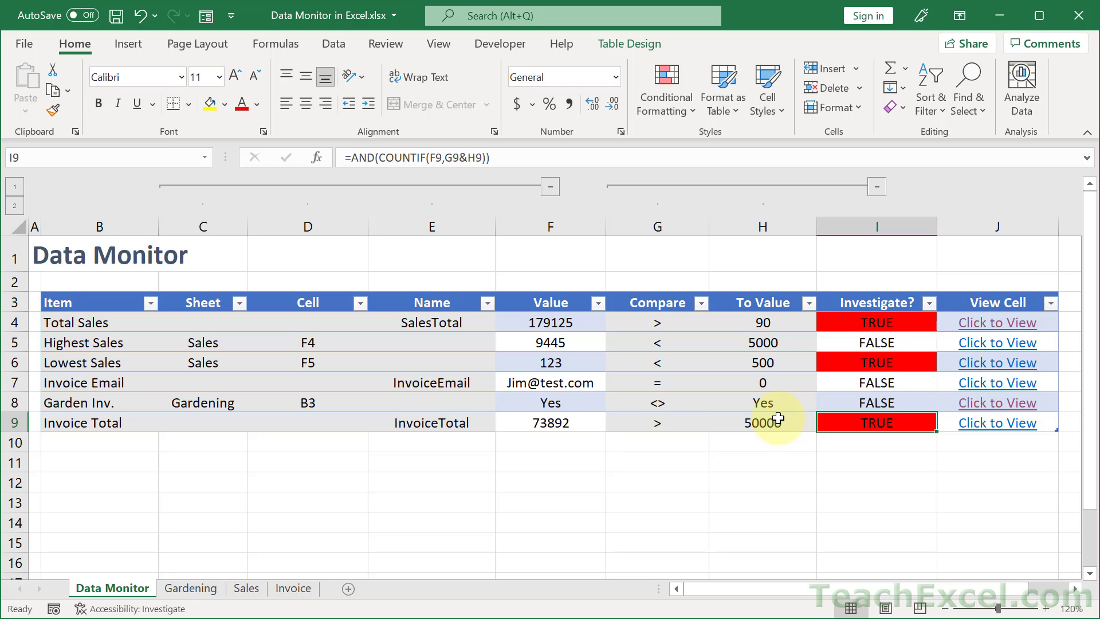
# Collapse both column groups and follow the Invoice Total link to the Invoice sheet's Balance Due
pyautogui.click(876, 187)
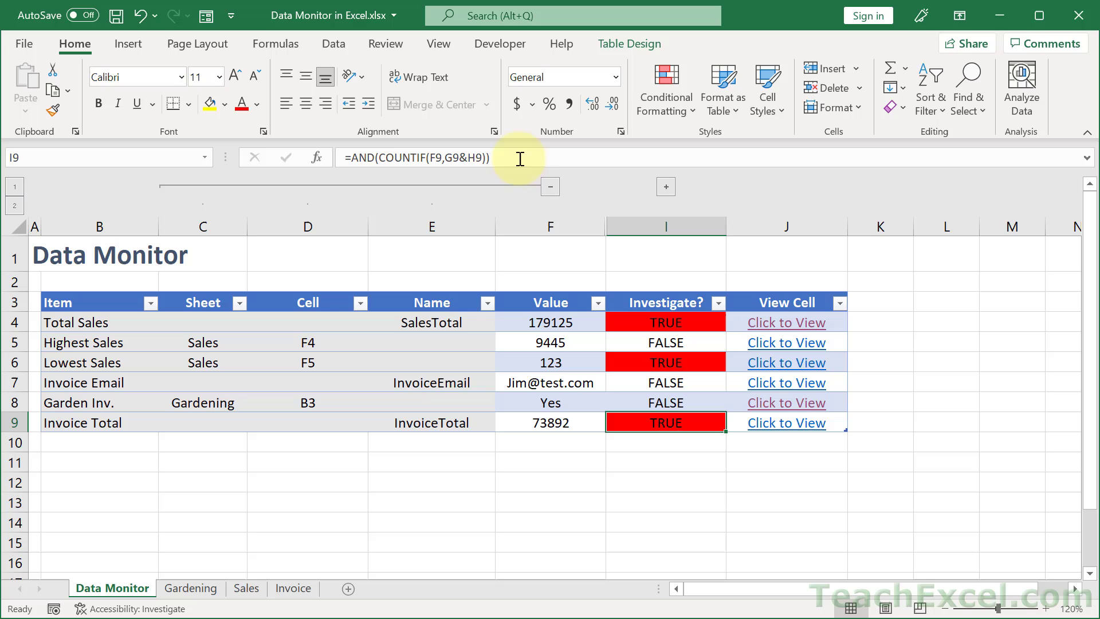
pyautogui.click(550, 186)
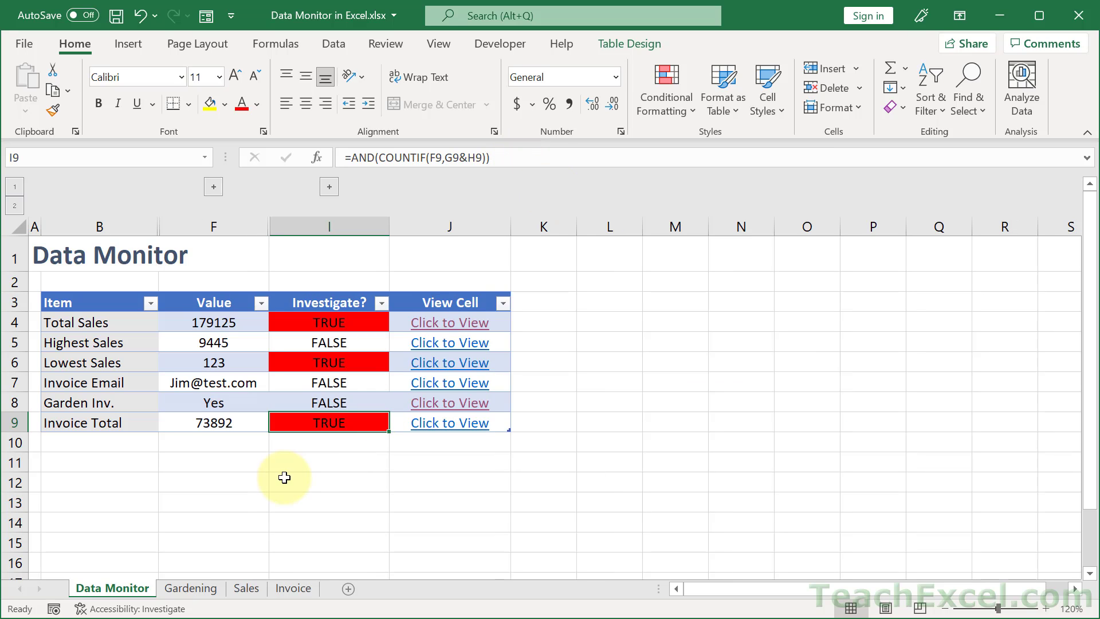
pyautogui.click(467, 425)
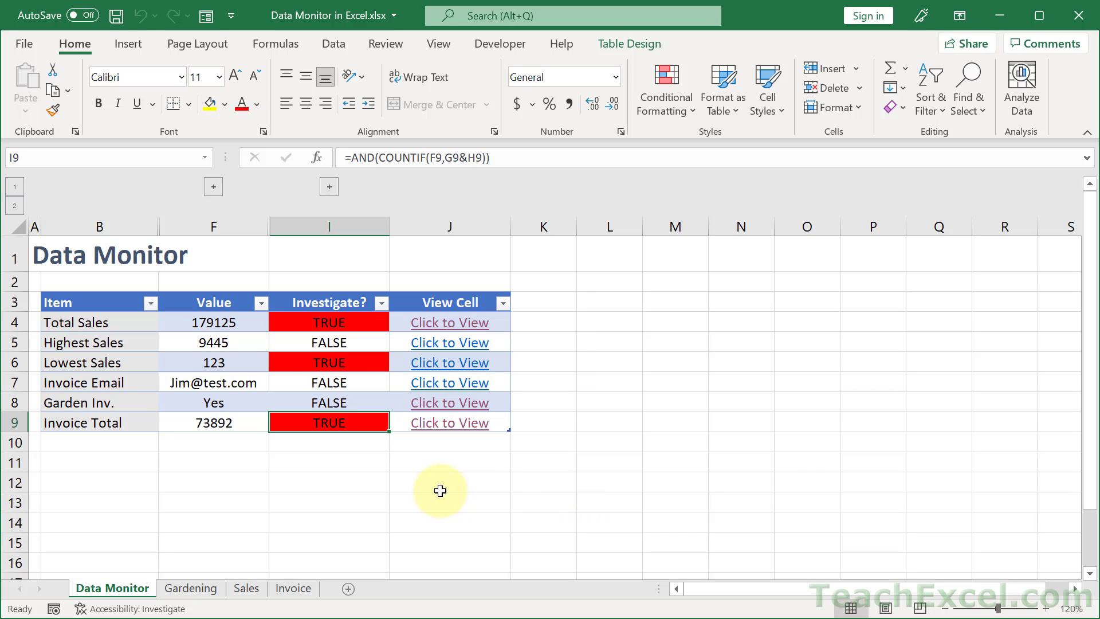
# Add Sheet2 with 'Data Monitor' in A1 and narrow column A to about 31 pixels
pyautogui.click(348, 588)
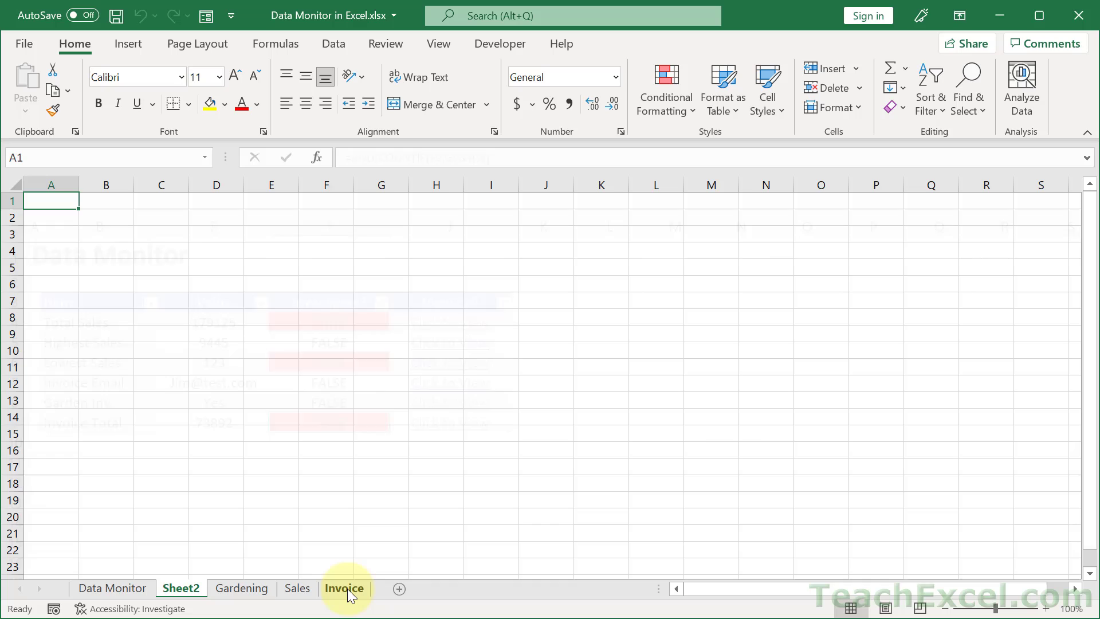
pyautogui.write('Data Monitor')
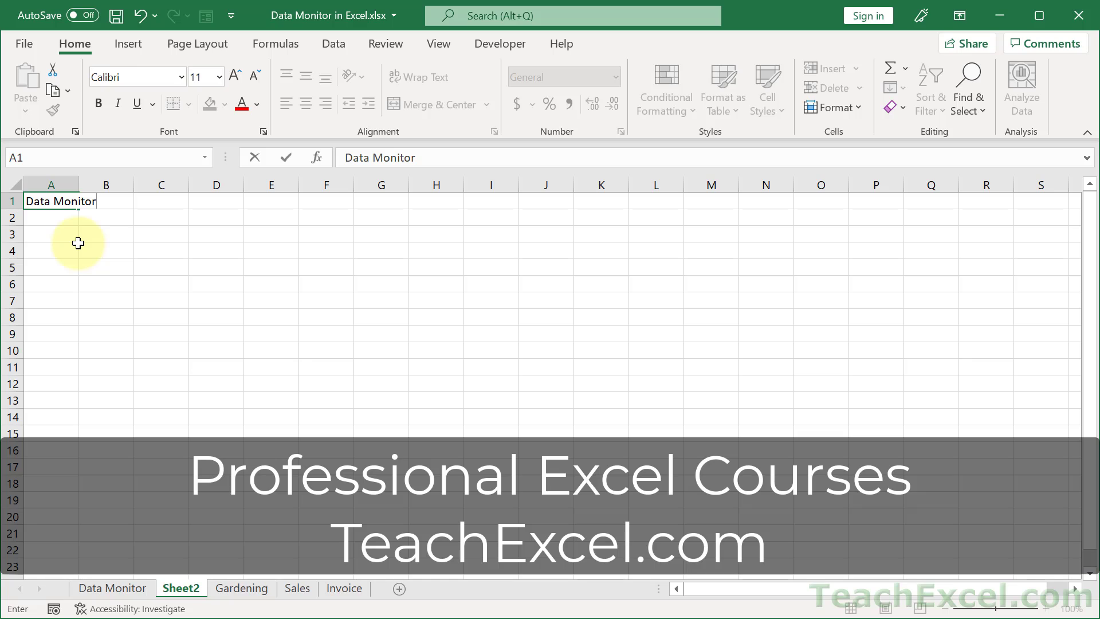
pyautogui.click(76, 185)
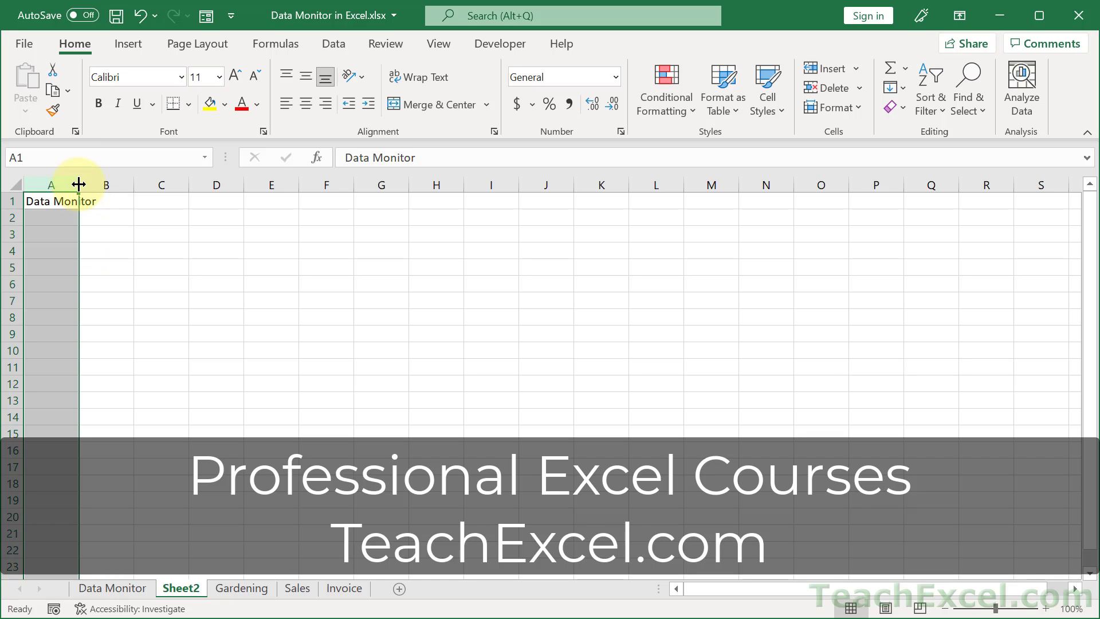
pyautogui.moveTo(79, 184); pyautogui.dragTo(40, 186)
pyautogui.click(76, 230)
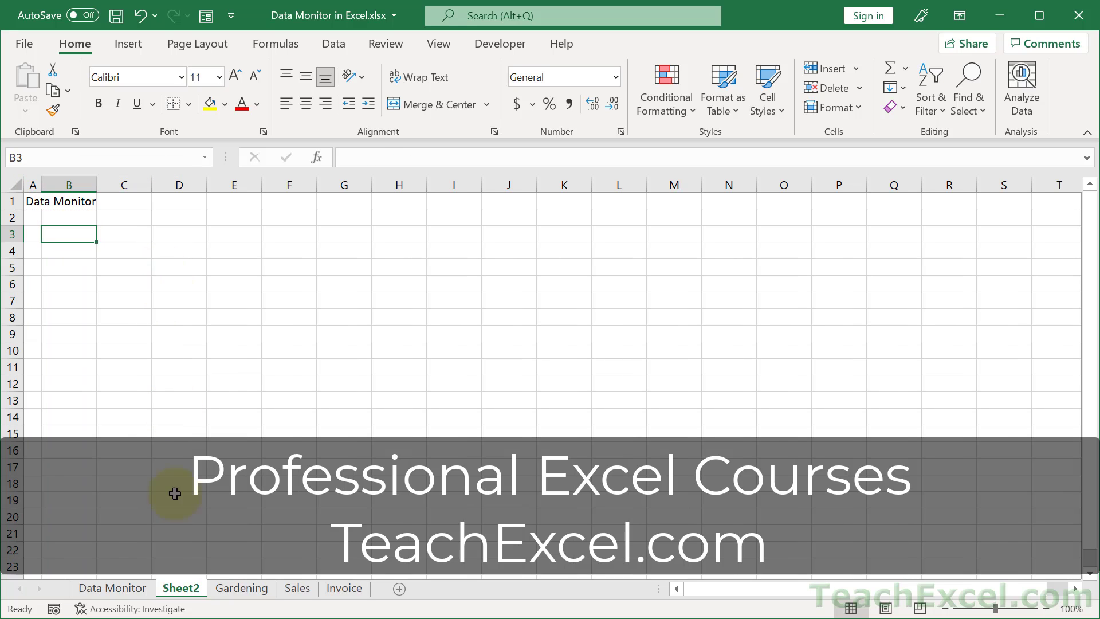
# Return to the Data Monitor sheet and move to the View Cell header in J3
pyautogui.click(123, 590)
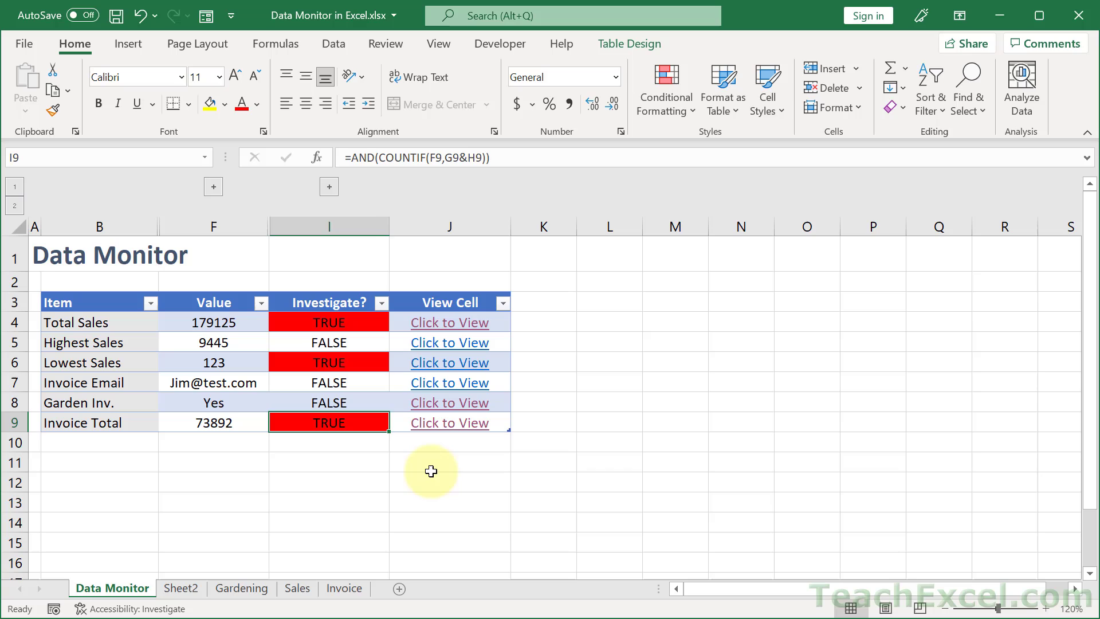
pyautogui.hotkey('ctrl', 'Up')
pyautogui.press('Right')
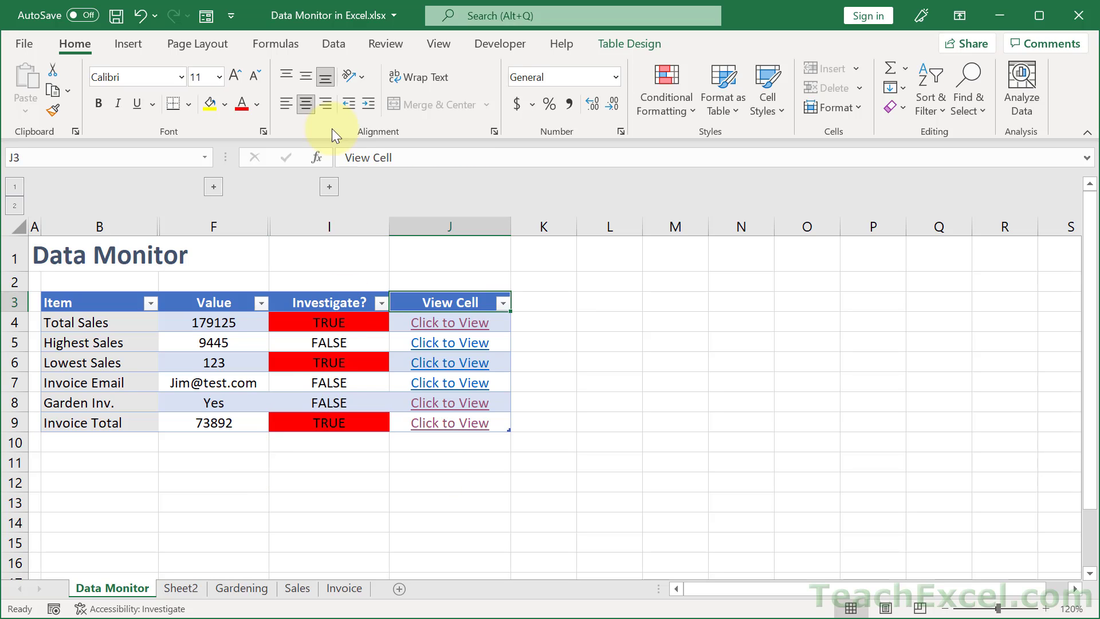
# Copy the header row B3:J3 and paste it as values into Sheet2's B3
pyautogui.click(329, 186)
pyautogui.click(213, 187)
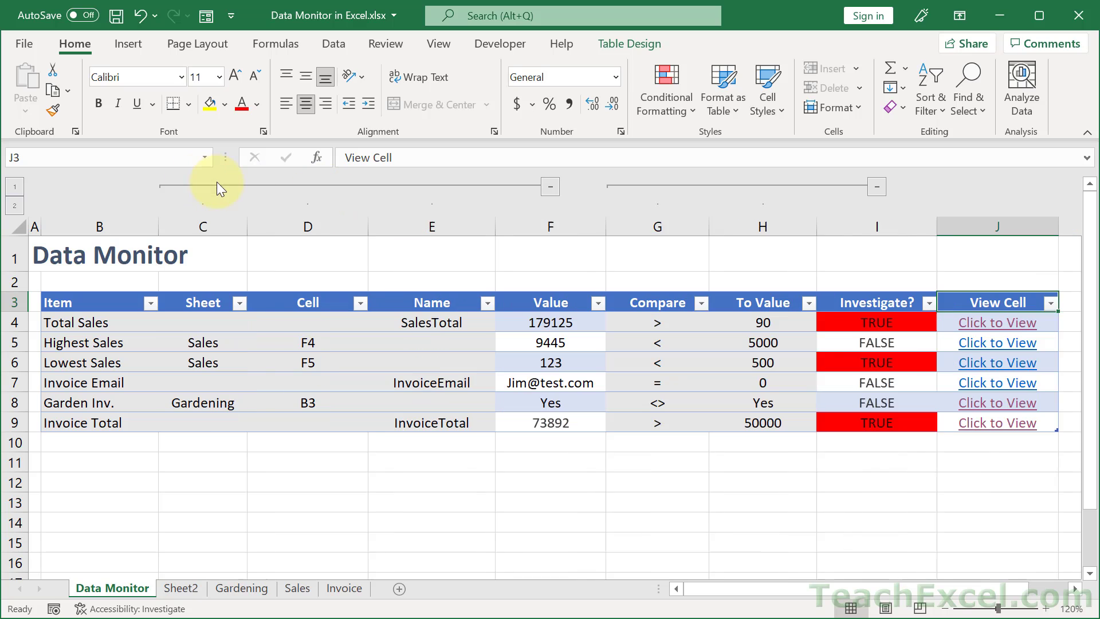
pyautogui.moveTo(110, 304); pyautogui.dragTo(996, 305)
pyautogui.hotkey('ctrl', 'c')
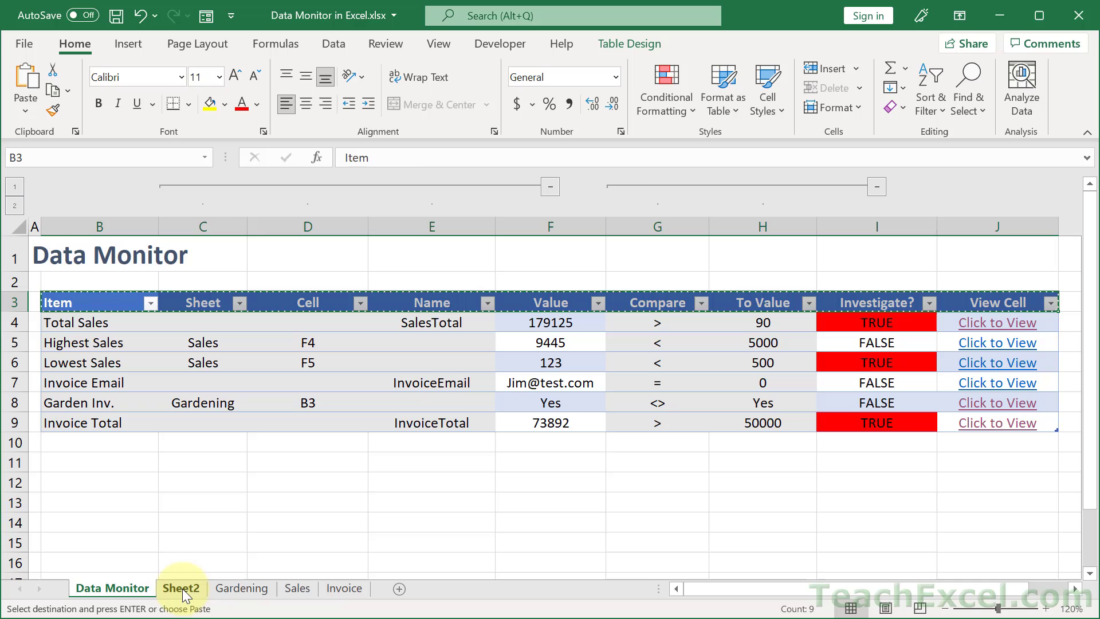
pyautogui.click(182, 588)
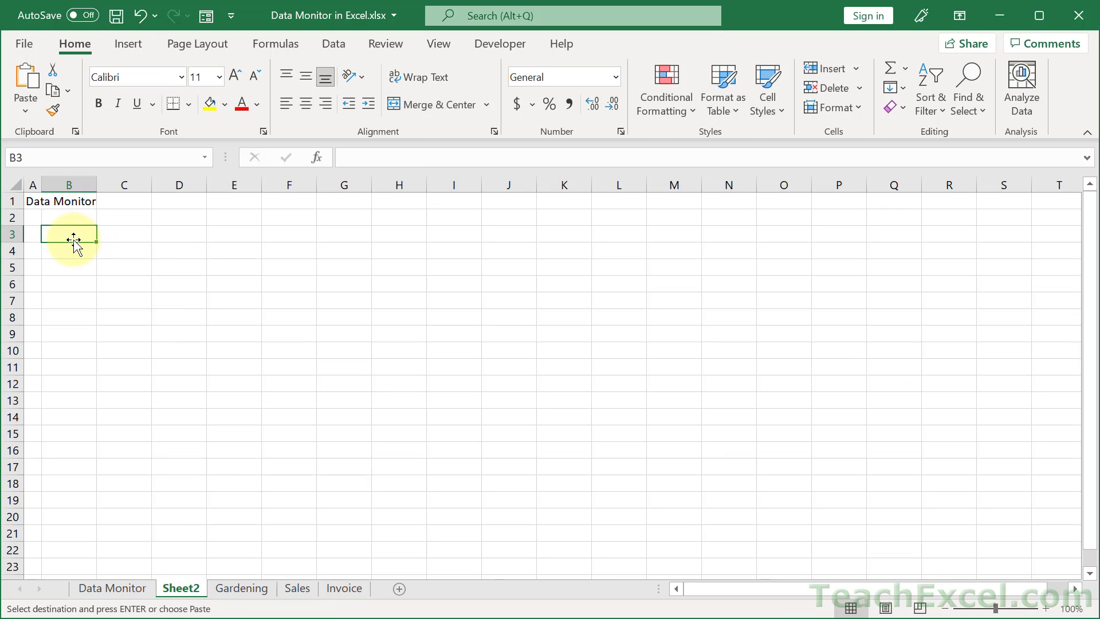
pyautogui.hotkey('ctrl', 'alt', 'v')
pyautogui.press('v')
pyautogui.press('Return')
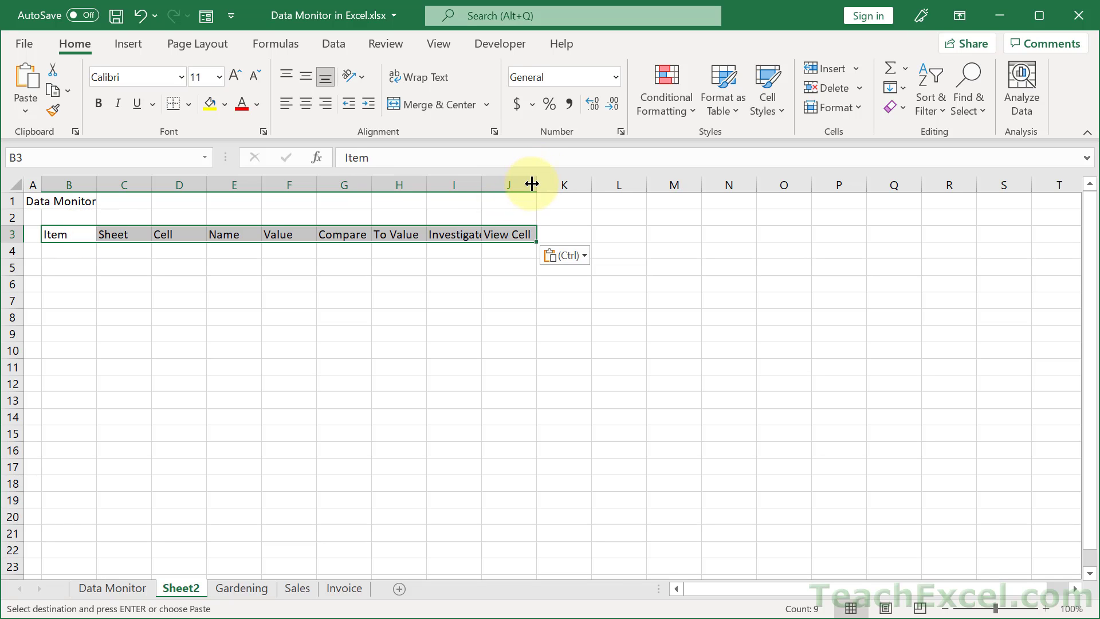
# Widen Sheet2's columns G, H and I so headers like Investigate? fit
pyautogui.click(516, 185)
pyautogui.moveTo(481, 183); pyautogui.dragTo(533, 188)
pyautogui.moveTo(426, 184); pyautogui.dragTo(472, 182)
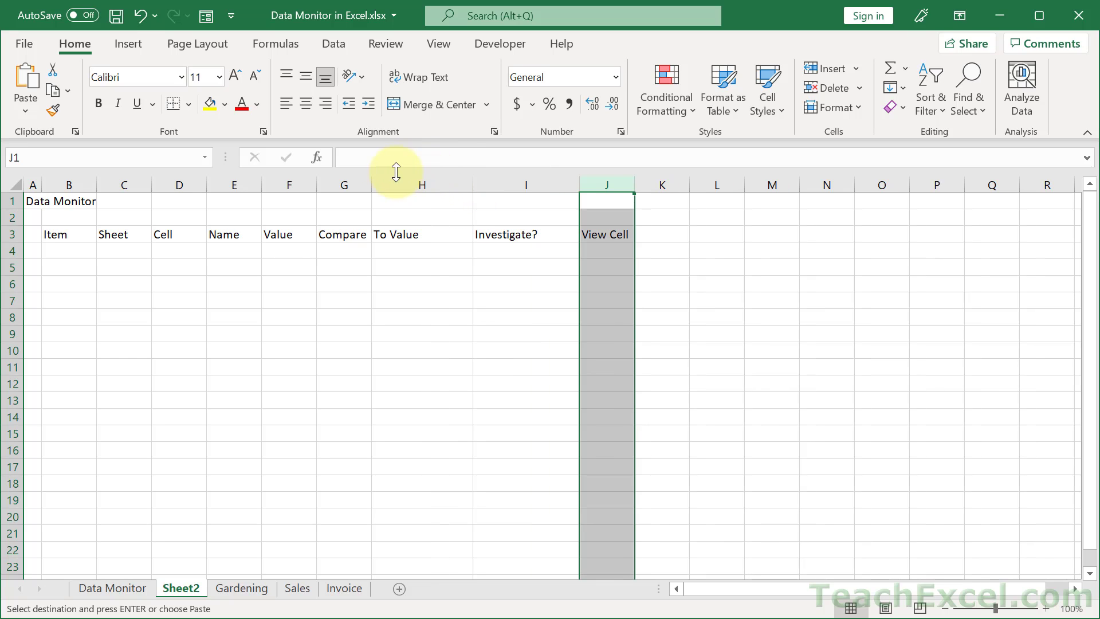
pyautogui.moveTo(370, 184); pyautogui.dragTo(411, 184)
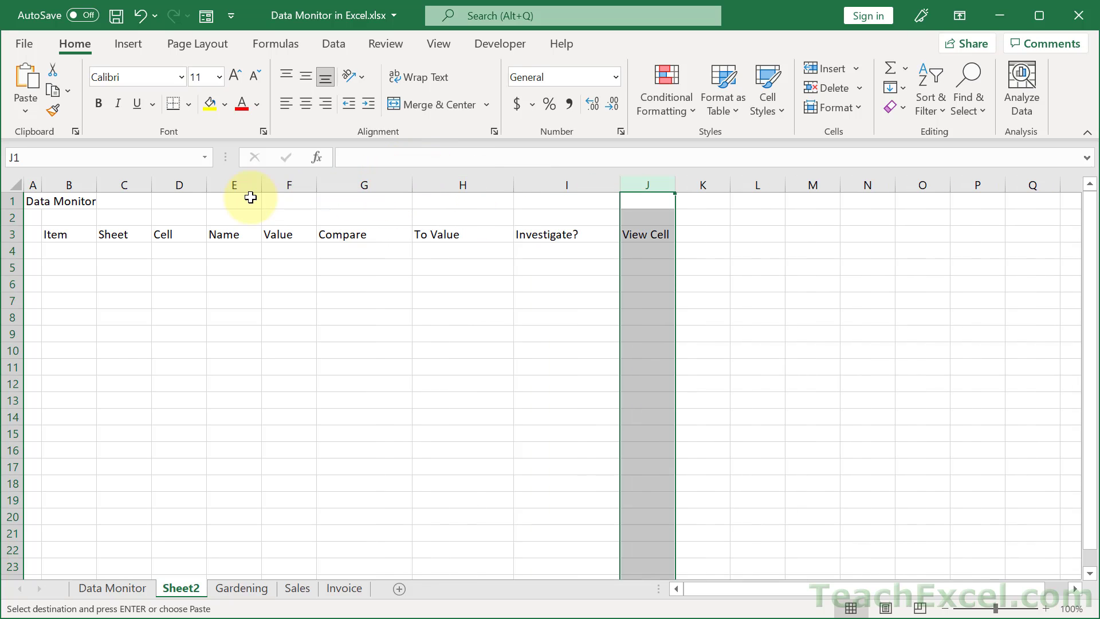
pyautogui.click(75, 260)
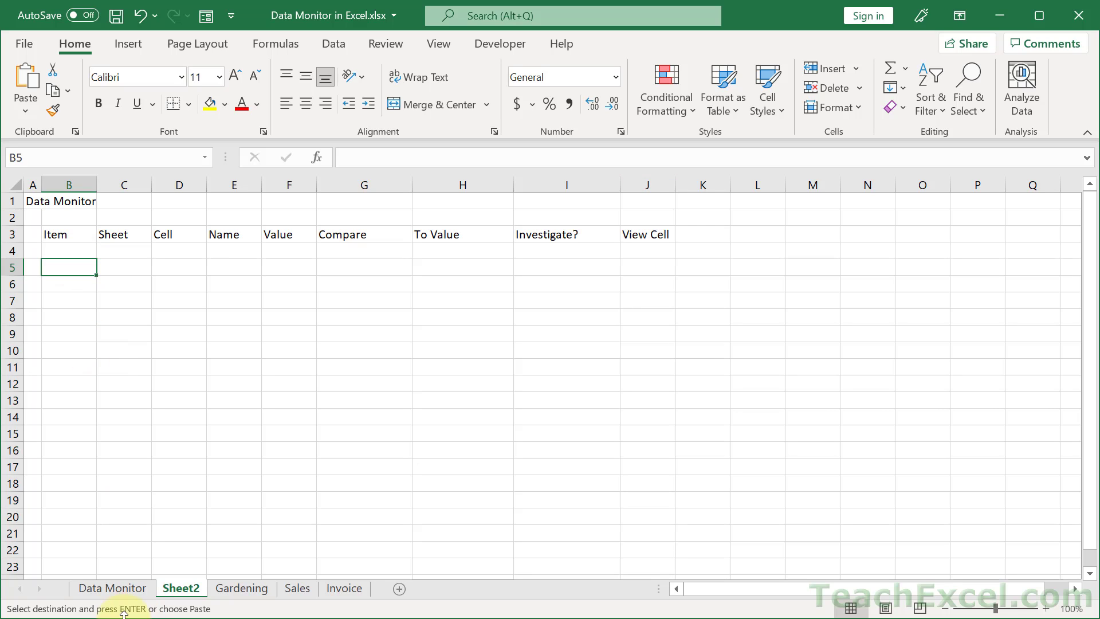
# Cancel the pending header copy on Data Monitor and return to Sheet2 below Item
pyautogui.click(113, 588)
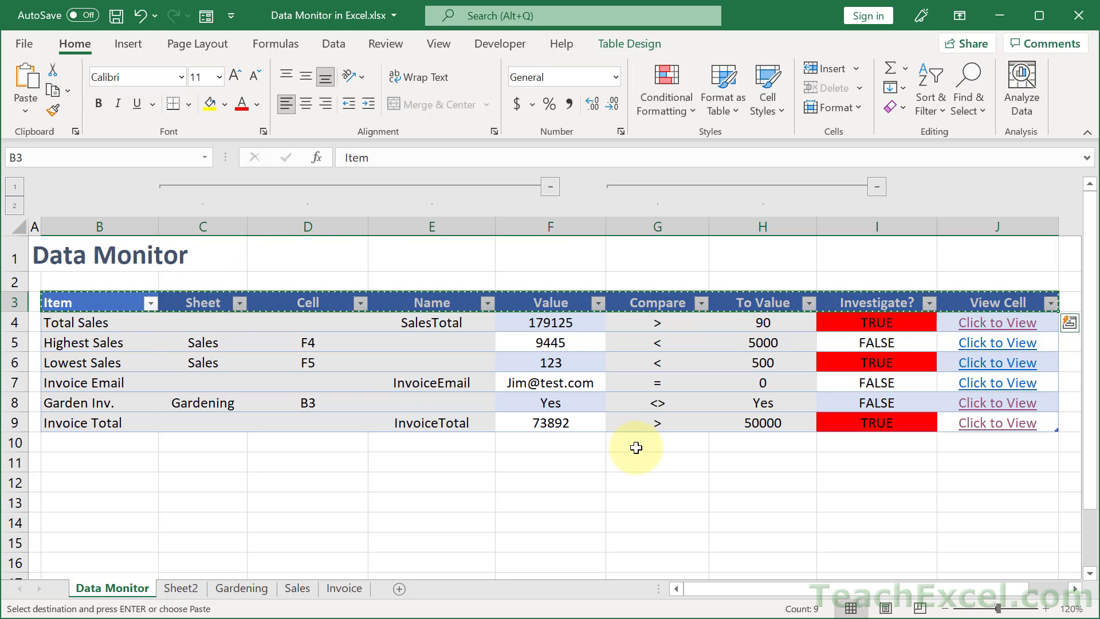
pyautogui.press('Escape')
pyautogui.click(184, 588)
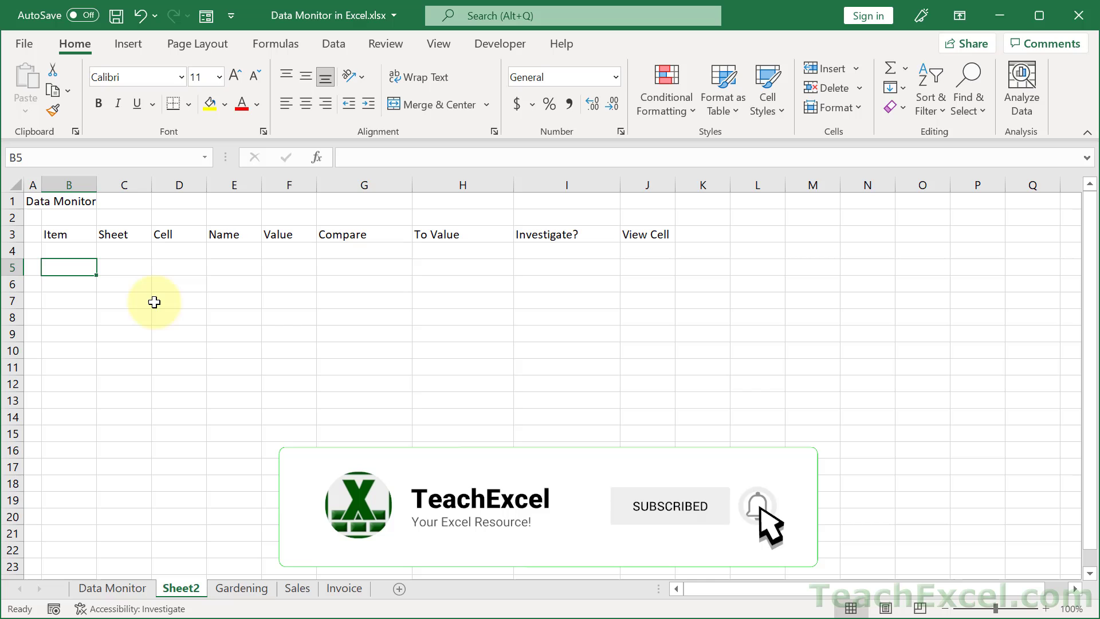
pyautogui.click(75, 248)
pyautogui.moveTo(76, 234); pyautogui.dragTo(79, 329)
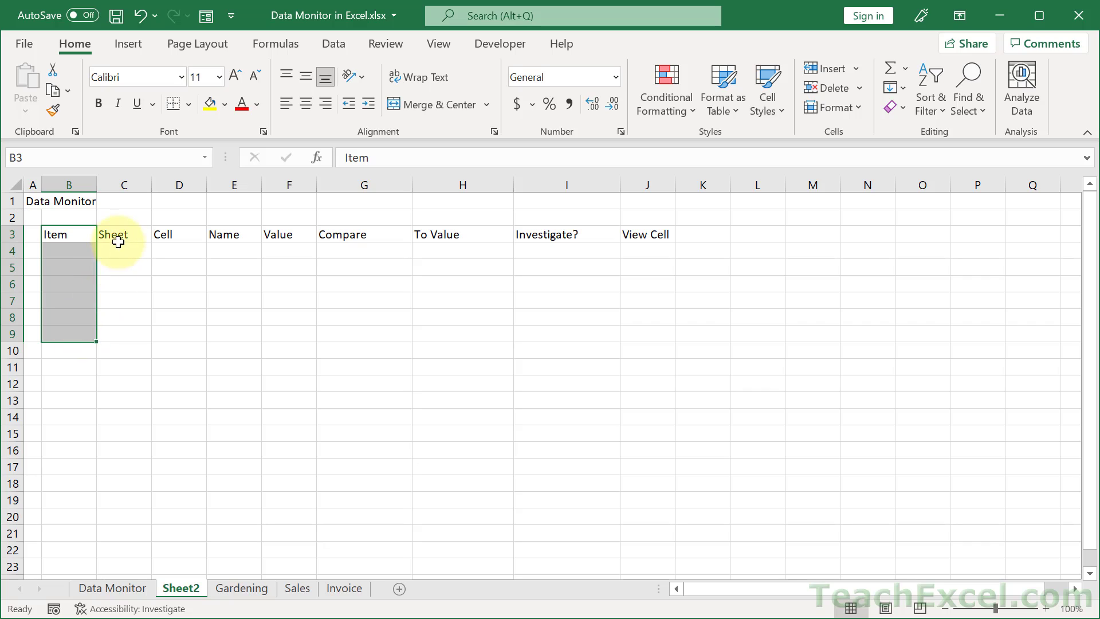
pyautogui.moveTo(116, 237); pyautogui.dragTo(123, 254)
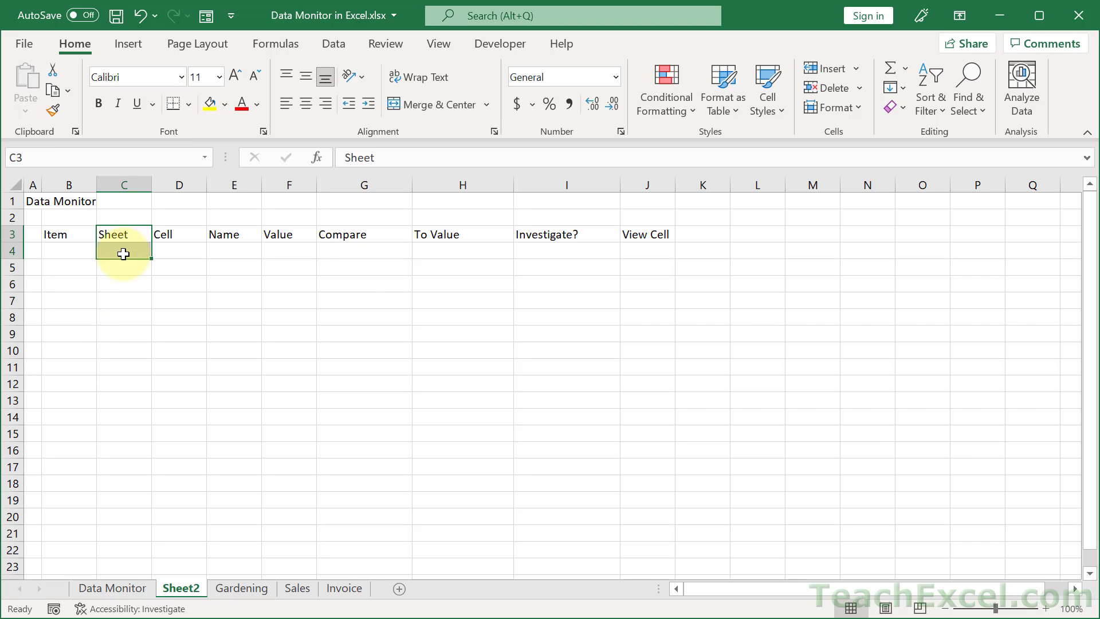
pyautogui.click(123, 254)
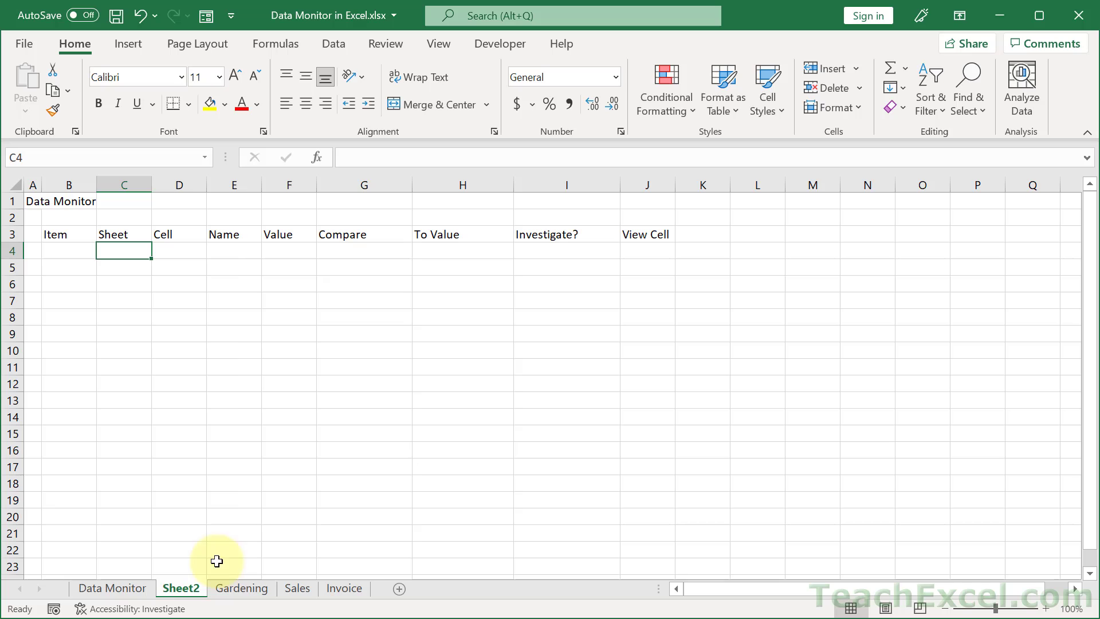
pyautogui.click(181, 255)
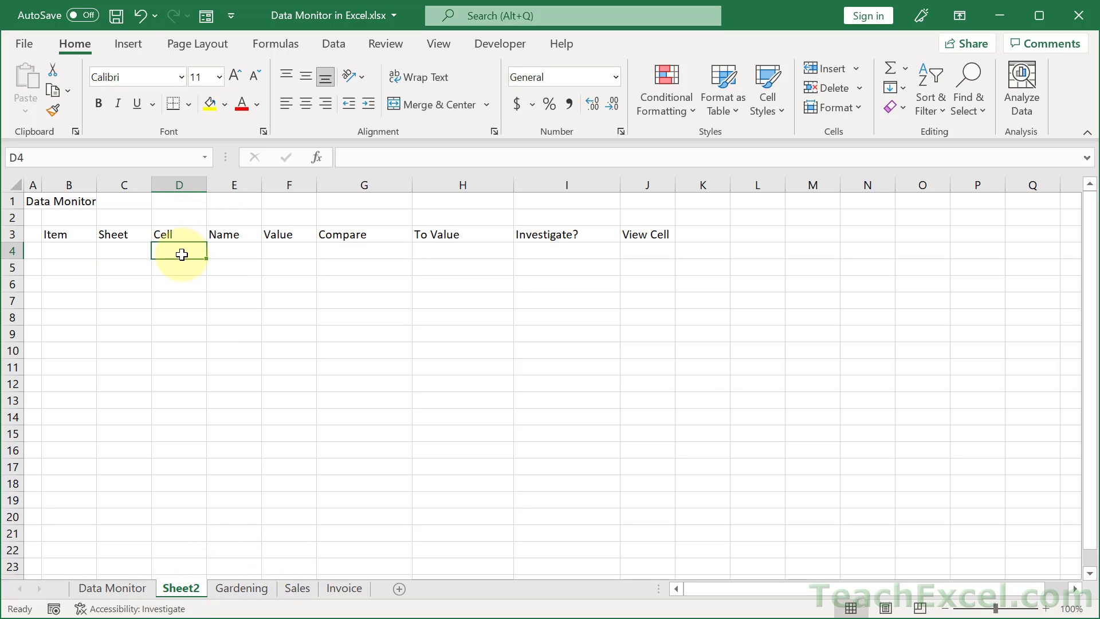
pyautogui.click(230, 254)
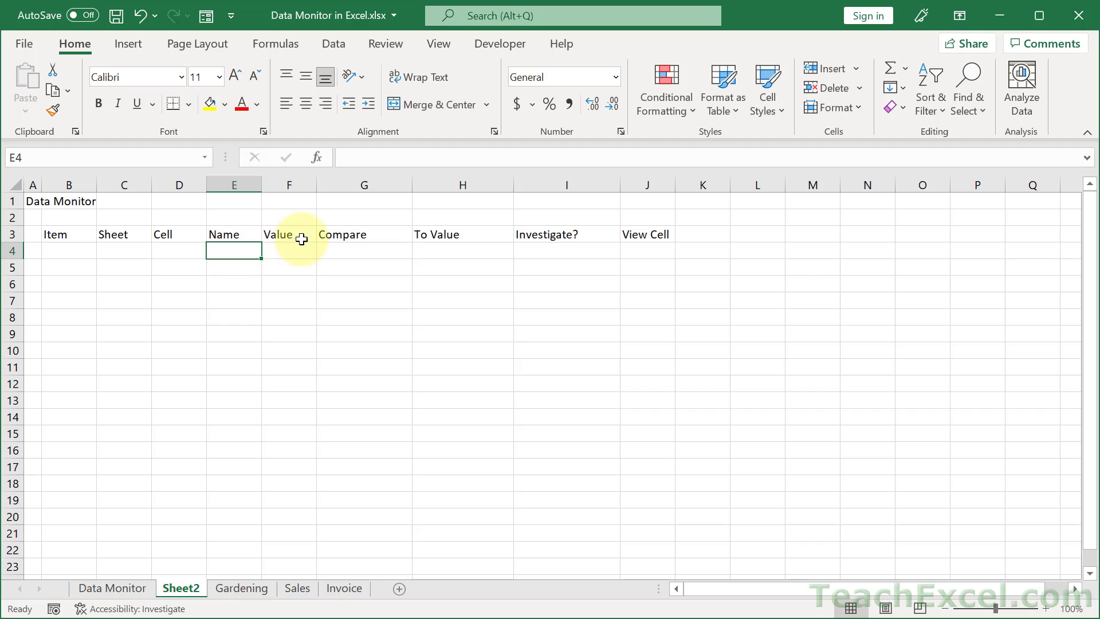
pyautogui.click(284, 252)
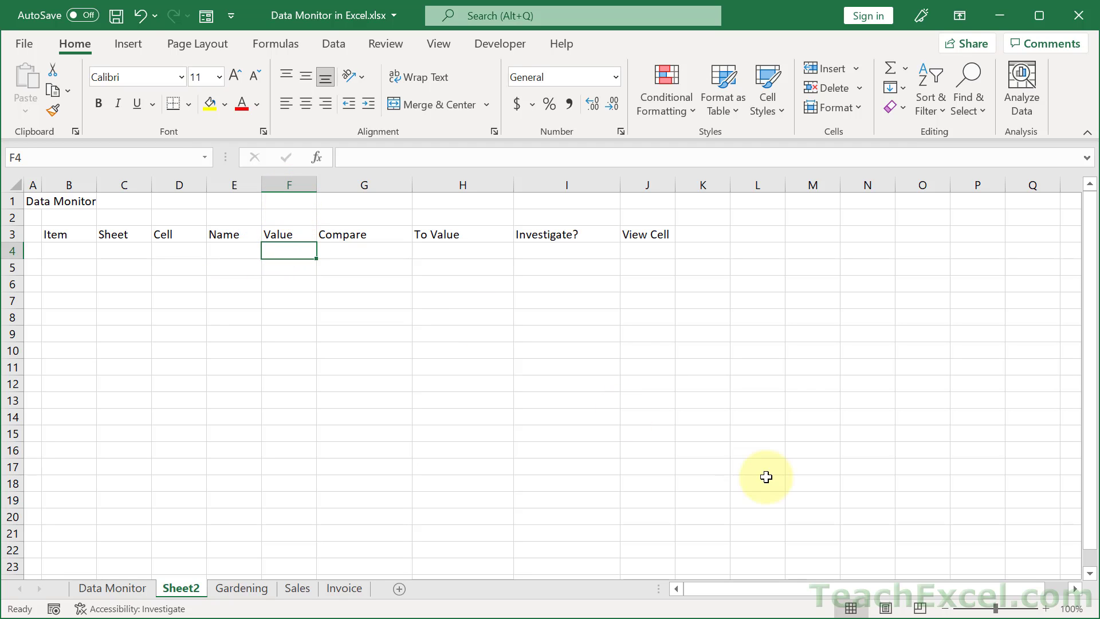
pyautogui.click(1046, 608)
pyautogui.click(1045, 608)
pyautogui.click(1047, 608)
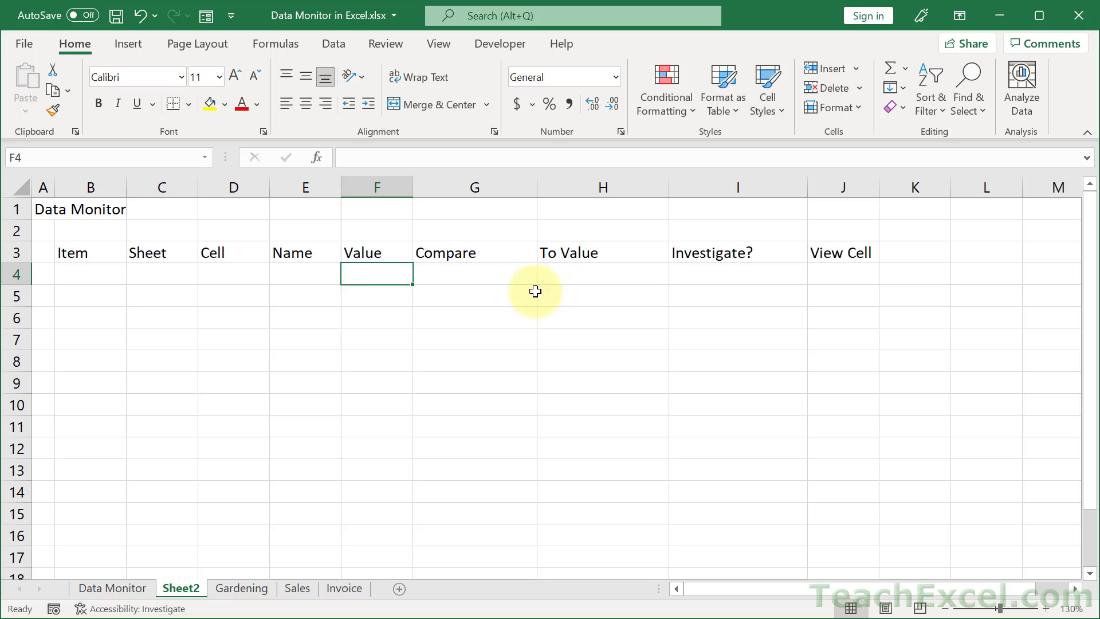
pyautogui.moveTo(159, 273); pyautogui.dragTo(319, 272)
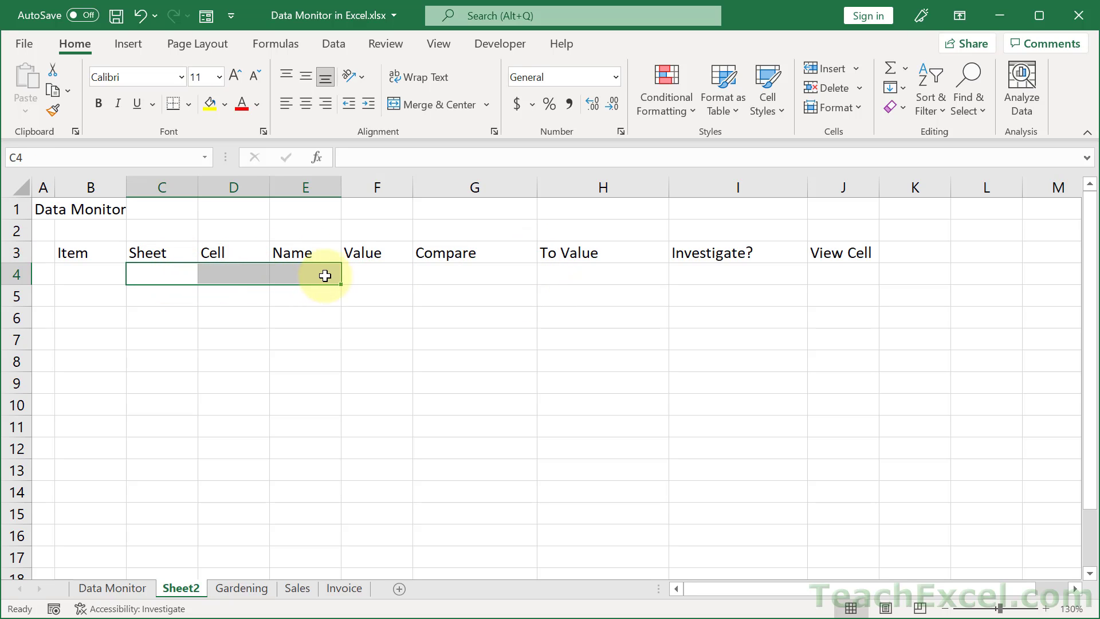
pyautogui.click(470, 277)
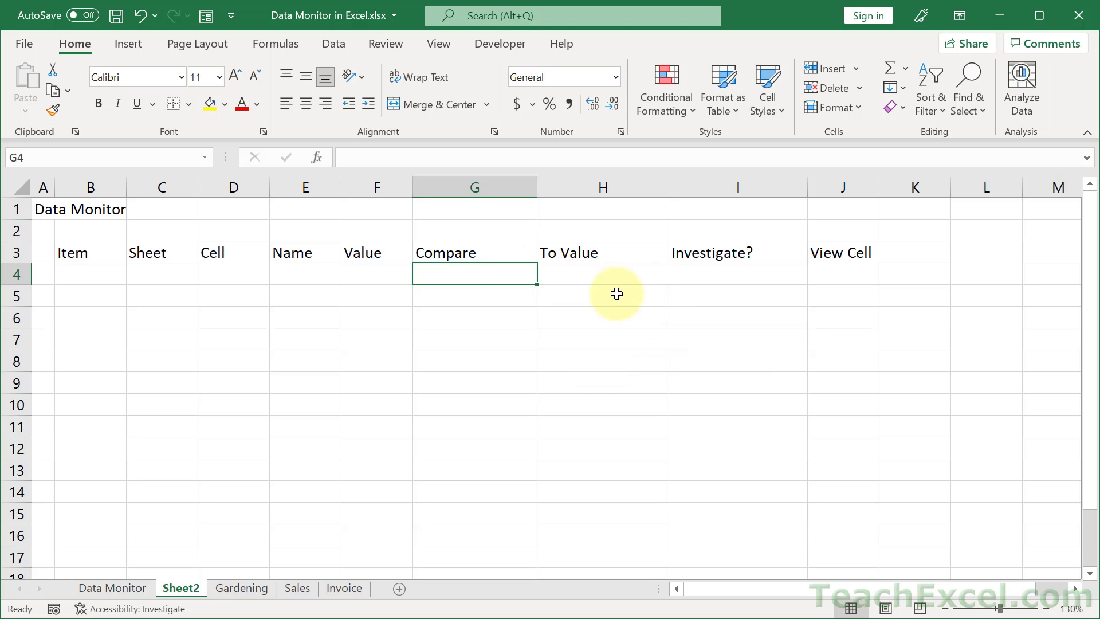
pyautogui.click(606, 274)
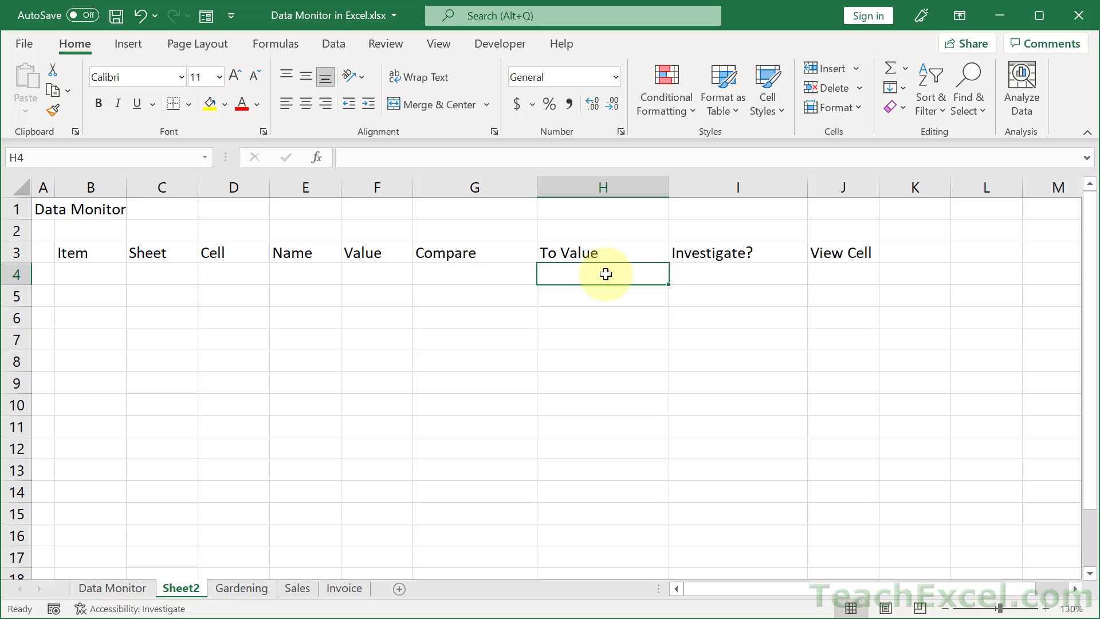
pyautogui.click(377, 268)
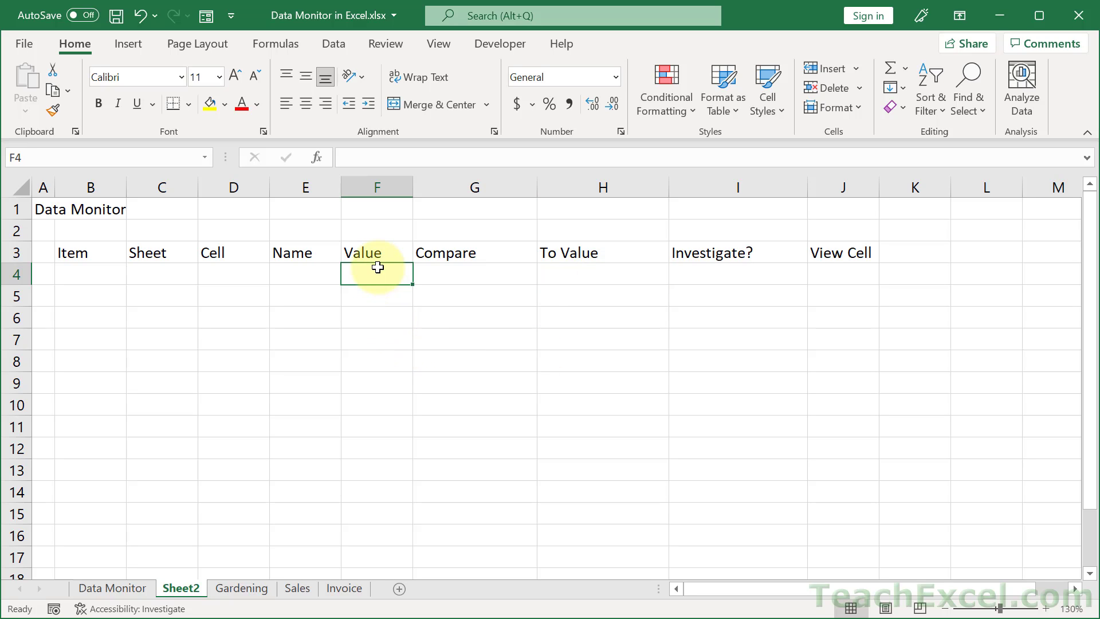
pyautogui.click(589, 269)
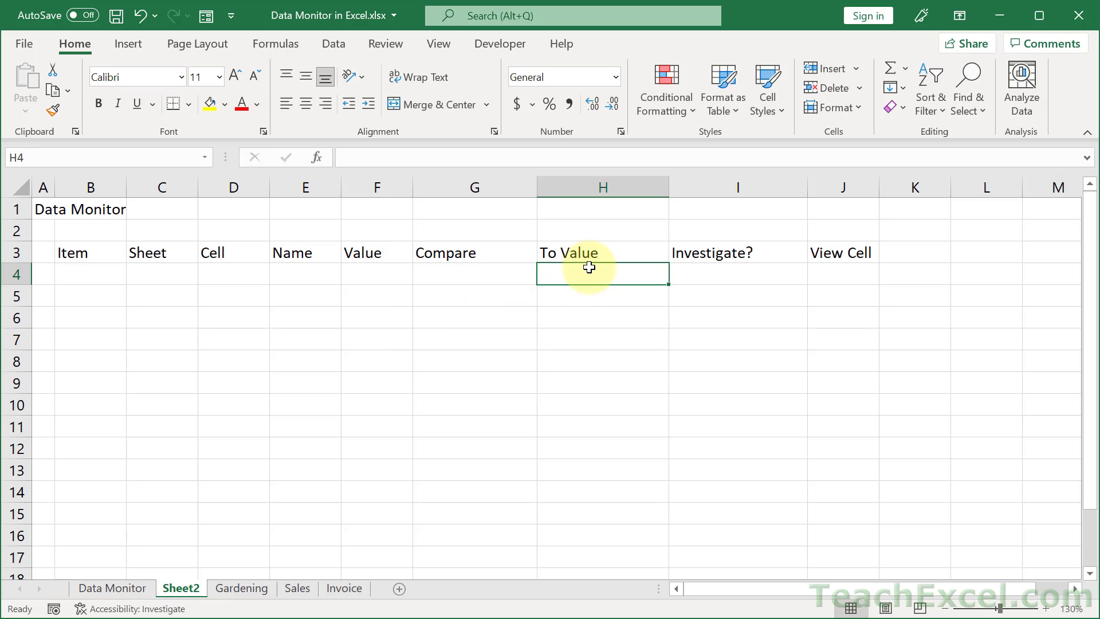
pyautogui.click(453, 270)
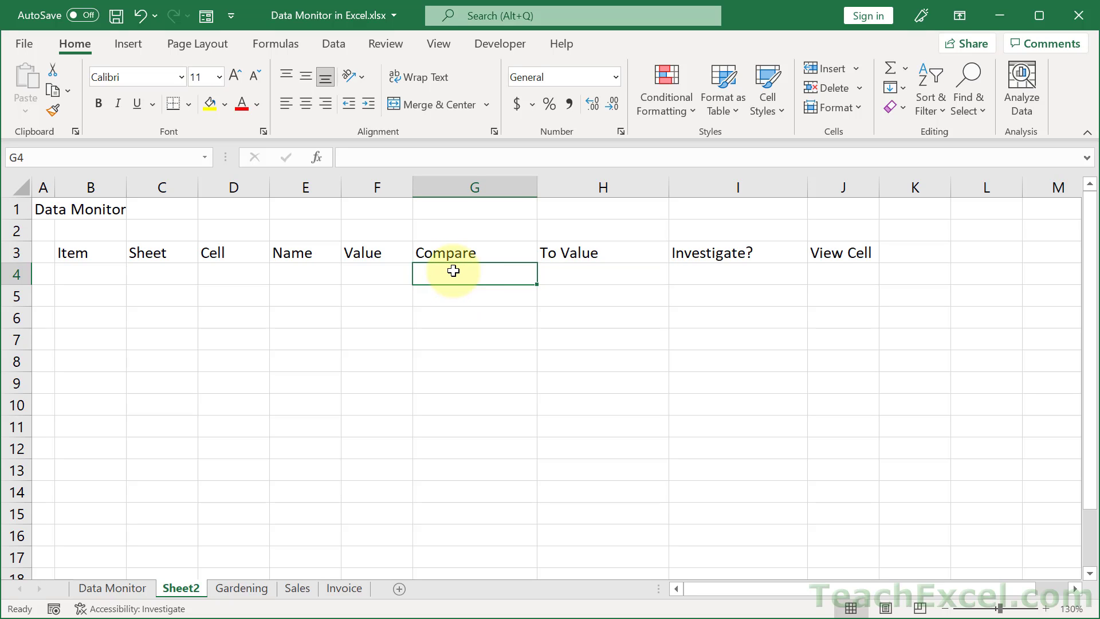
pyautogui.click(703, 274)
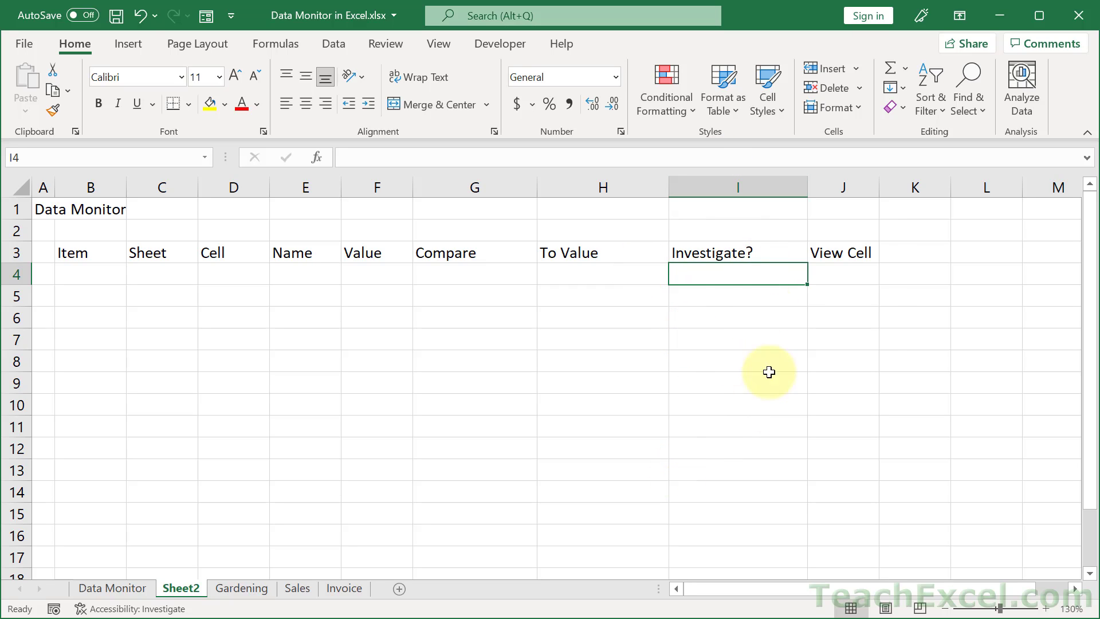
pyautogui.click(831, 275)
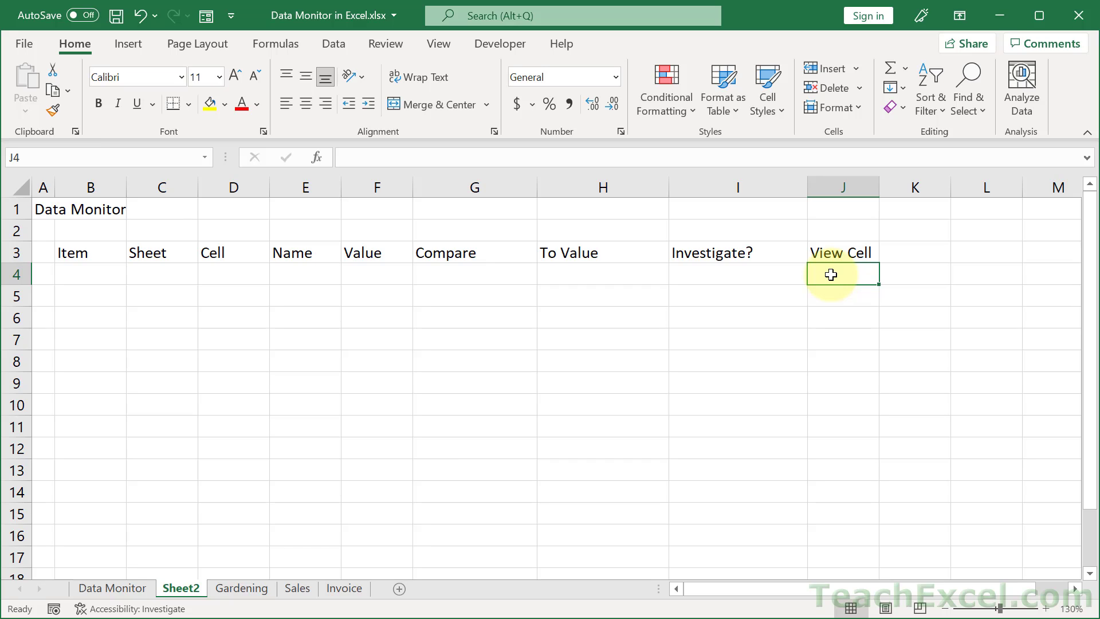
# Enter Sales Total, Sales, F3 and SalesTotal across B4:E4, then view the Sales sheet
pyautogui.click(80, 271)
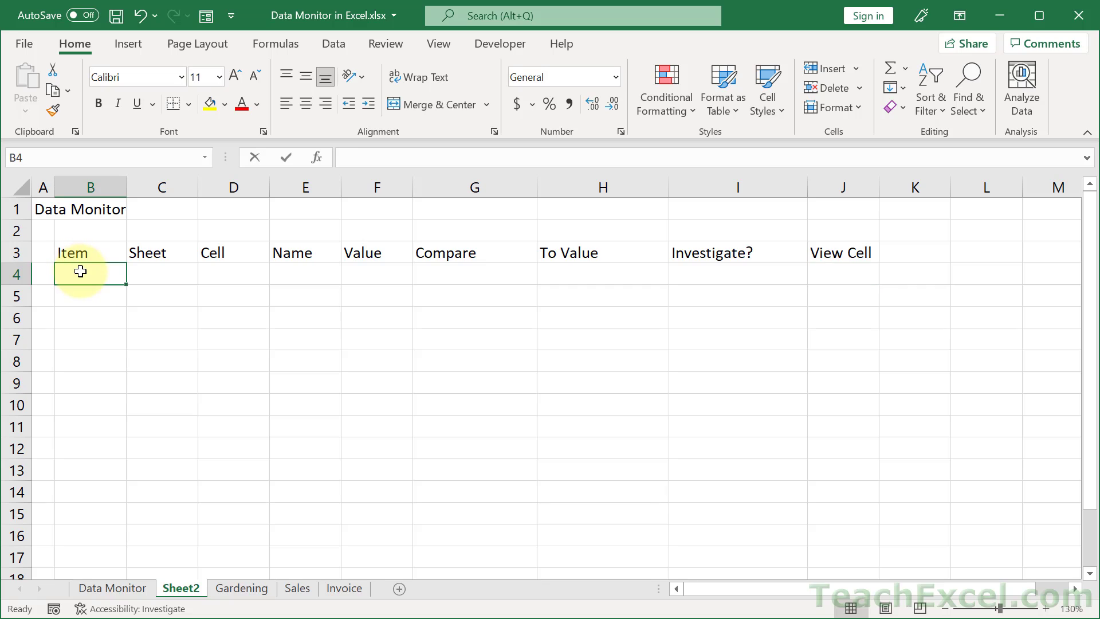
pyautogui.write('Sales Total')
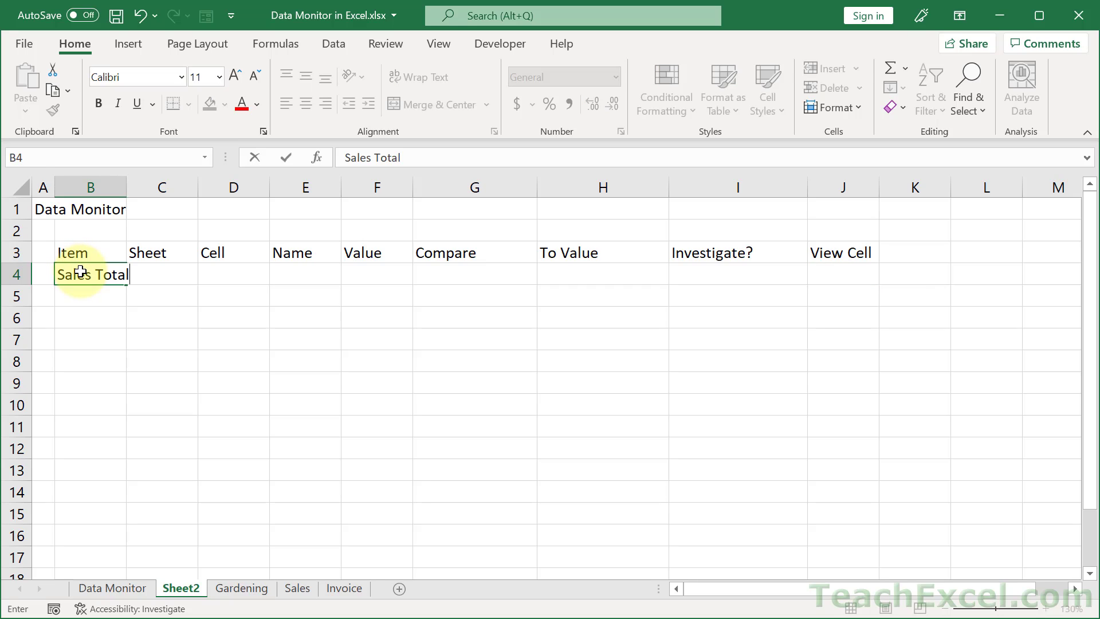
pyautogui.press('Tab')
pyautogui.write('Sal')
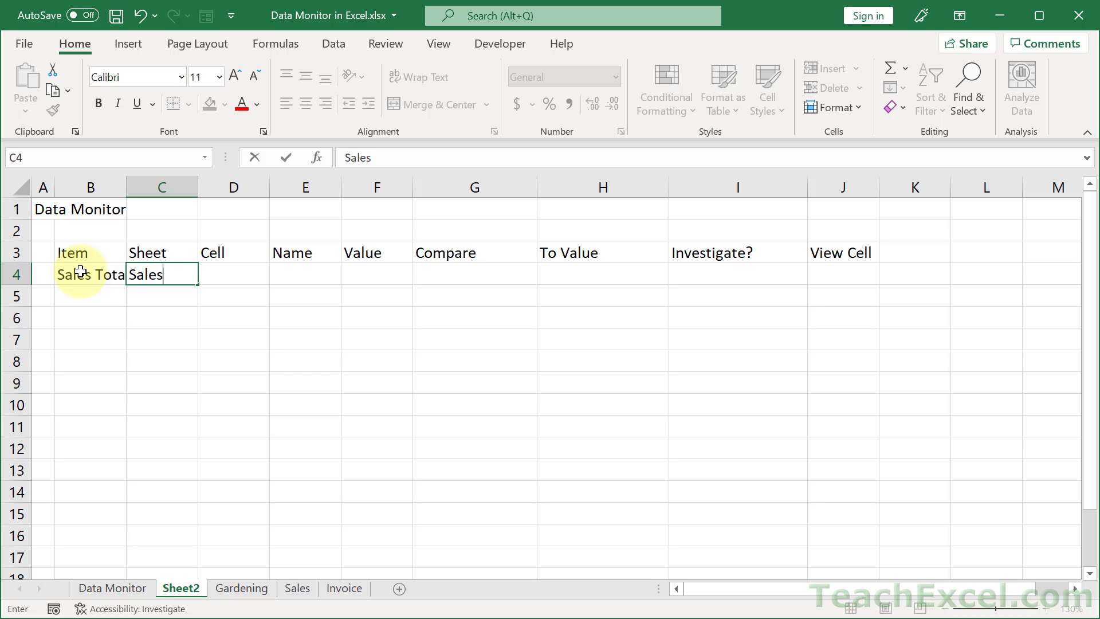
pyautogui.press('Tab')
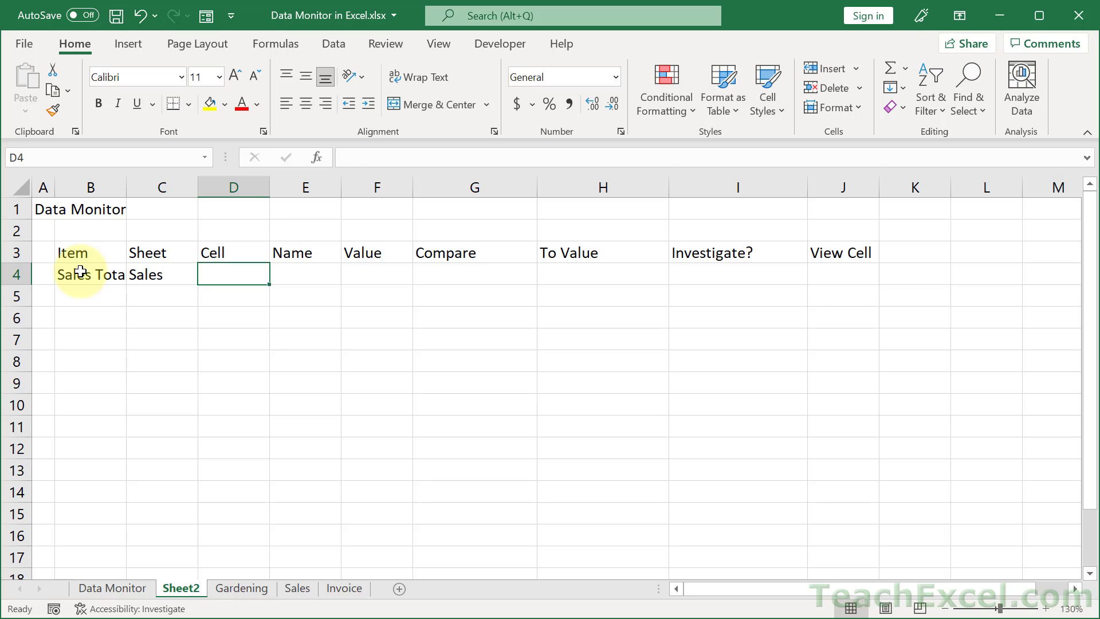
pyautogui.write('F3')
pyautogui.press('Tab')
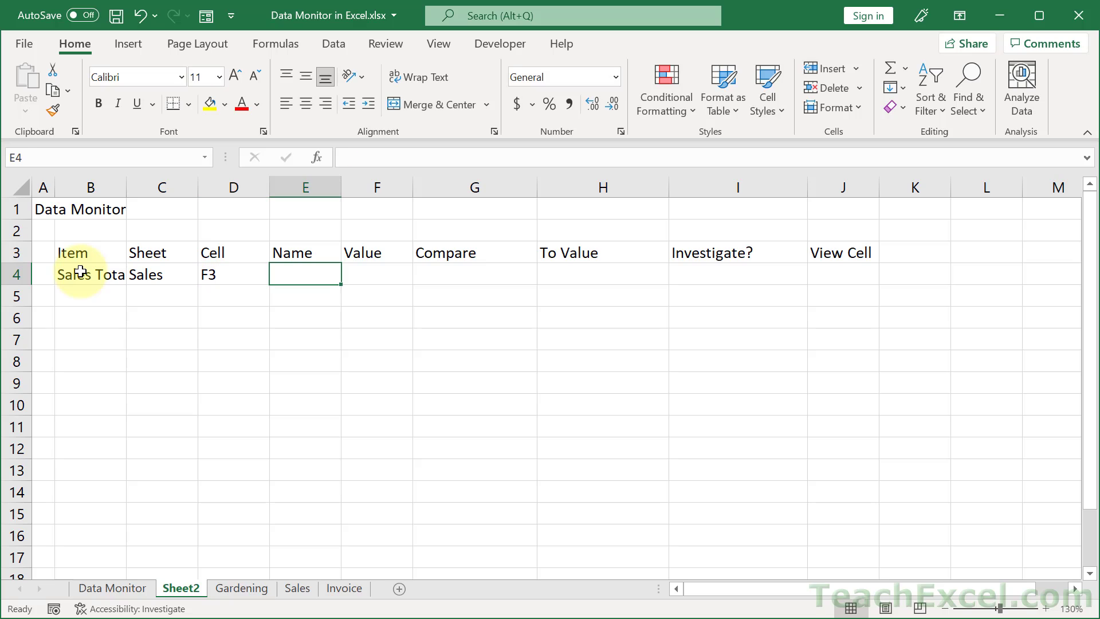
pyautogui.write('Sale')
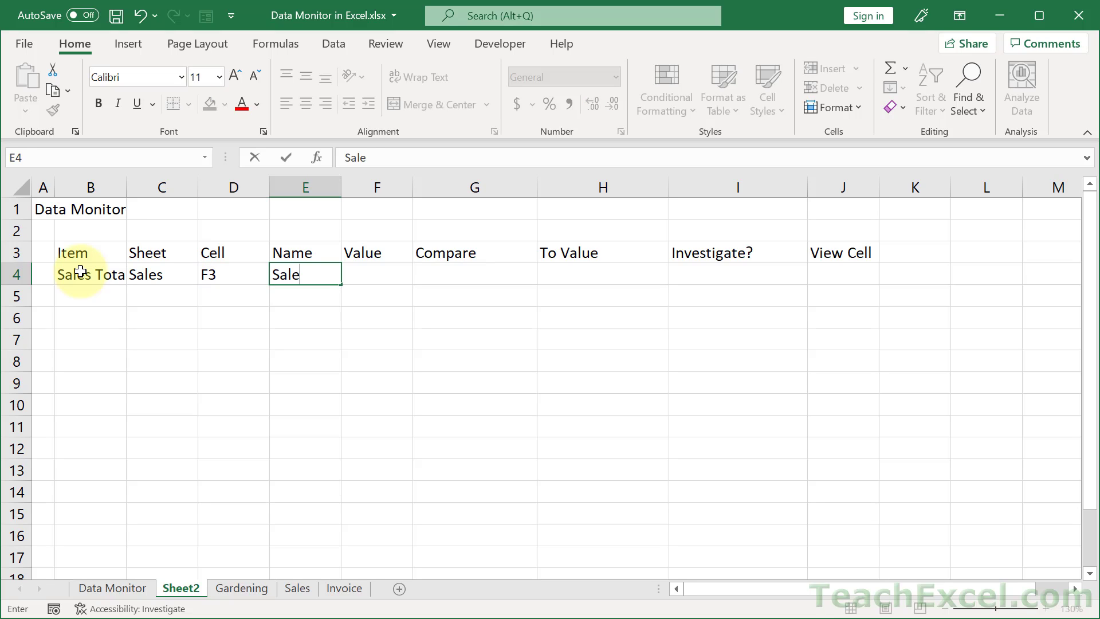
pyautogui.write('sTotal')
pyautogui.press('Tab')
pyautogui.click(304, 588)
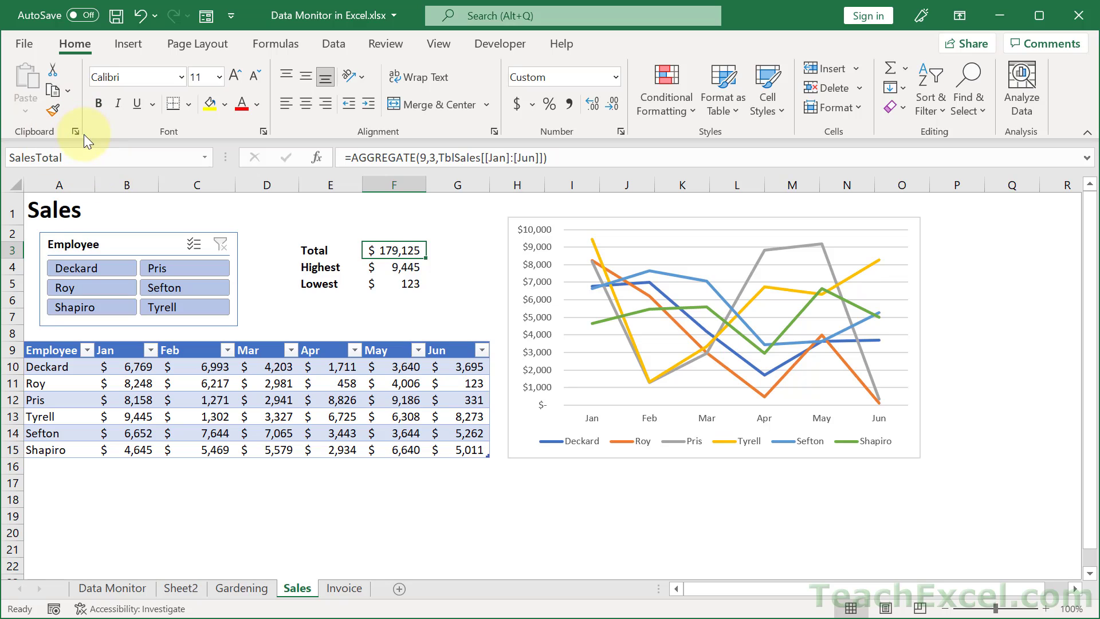
# Name the Sales sheet's cell F6 AnotherName via the Name Box
pyautogui.click(393, 302)
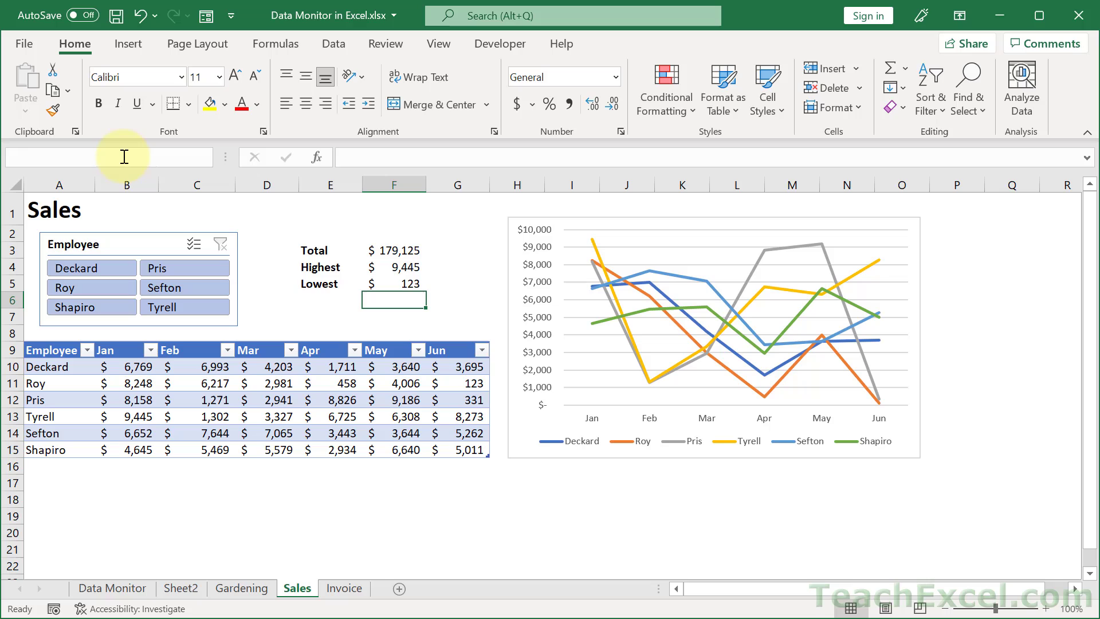
pyautogui.click(123, 157)
pyautogui.write('AnotherName')
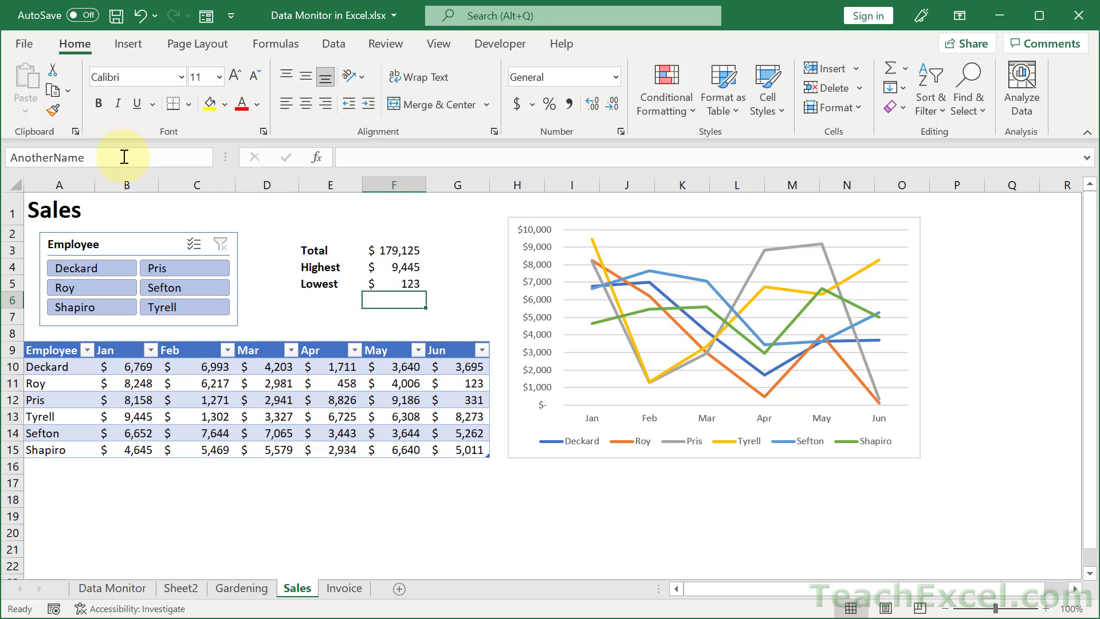
pyautogui.press('Return')
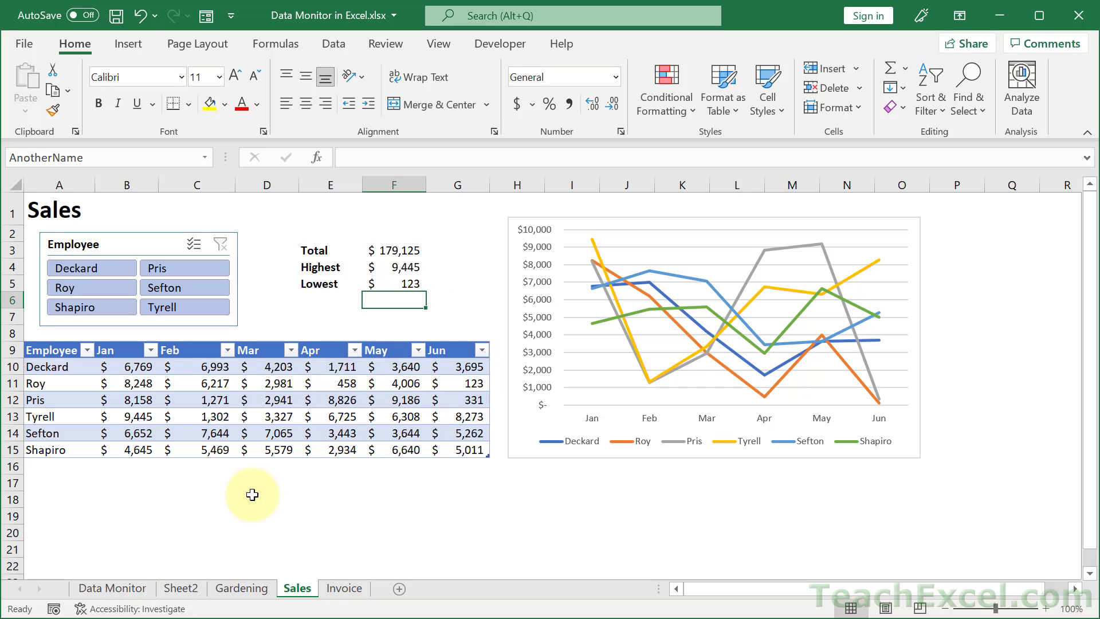
# On Sheet2, widen columns E, C and B so SalesTotal and Sales Total fit
pyautogui.click(185, 591)
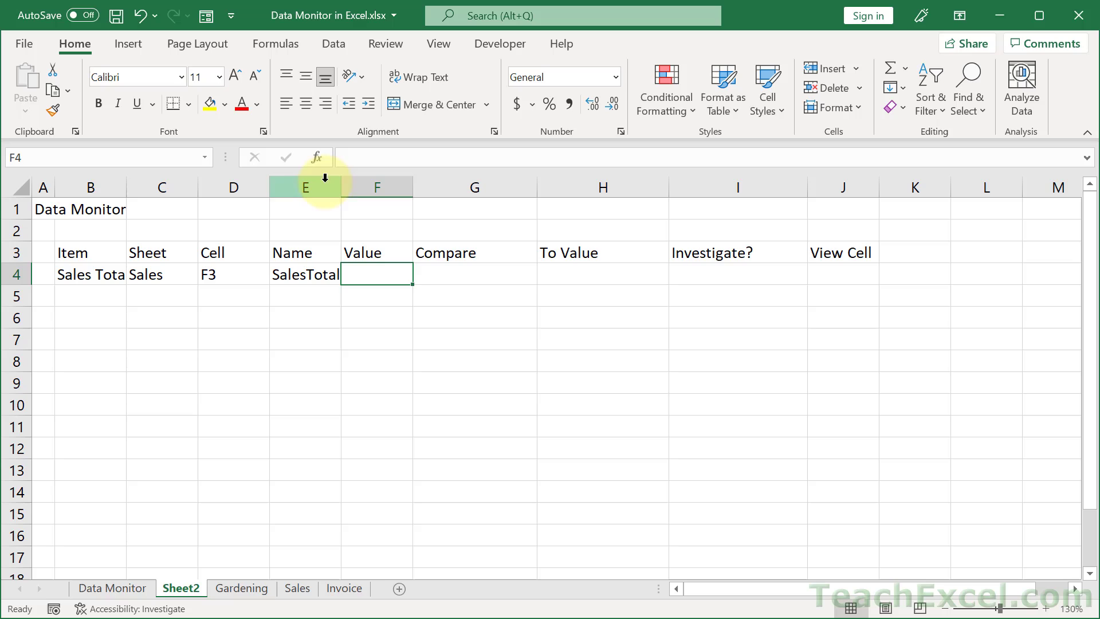
pyautogui.moveTo(342, 187); pyautogui.dragTo(387, 186)
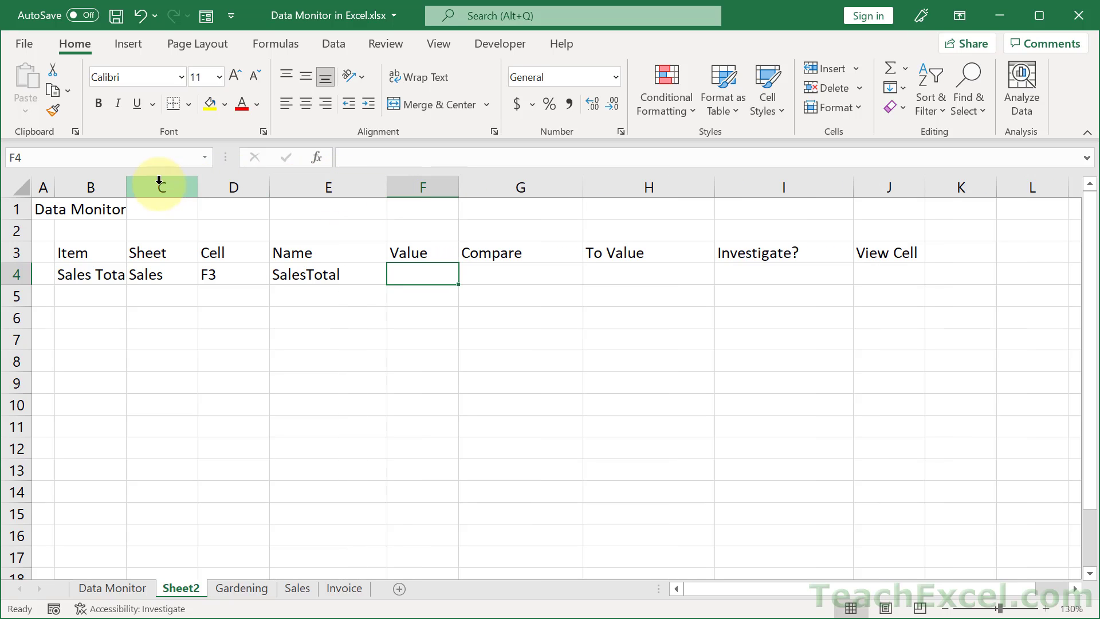
pyautogui.moveTo(199, 181); pyautogui.dragTo(208, 181)
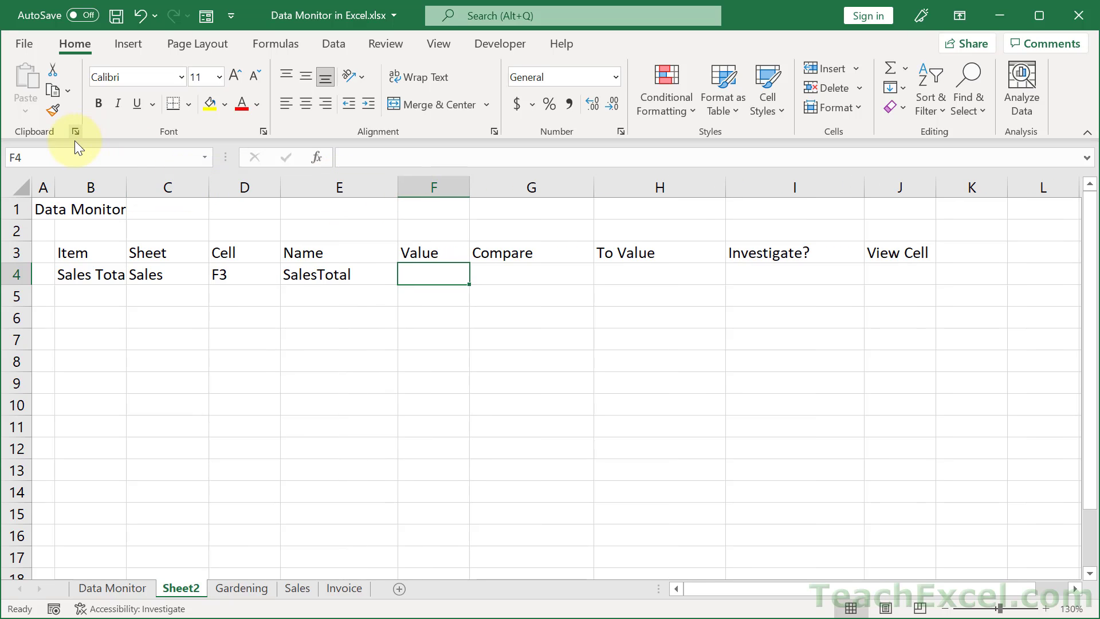
pyautogui.moveTo(126, 187); pyautogui.dragTo(188, 184)
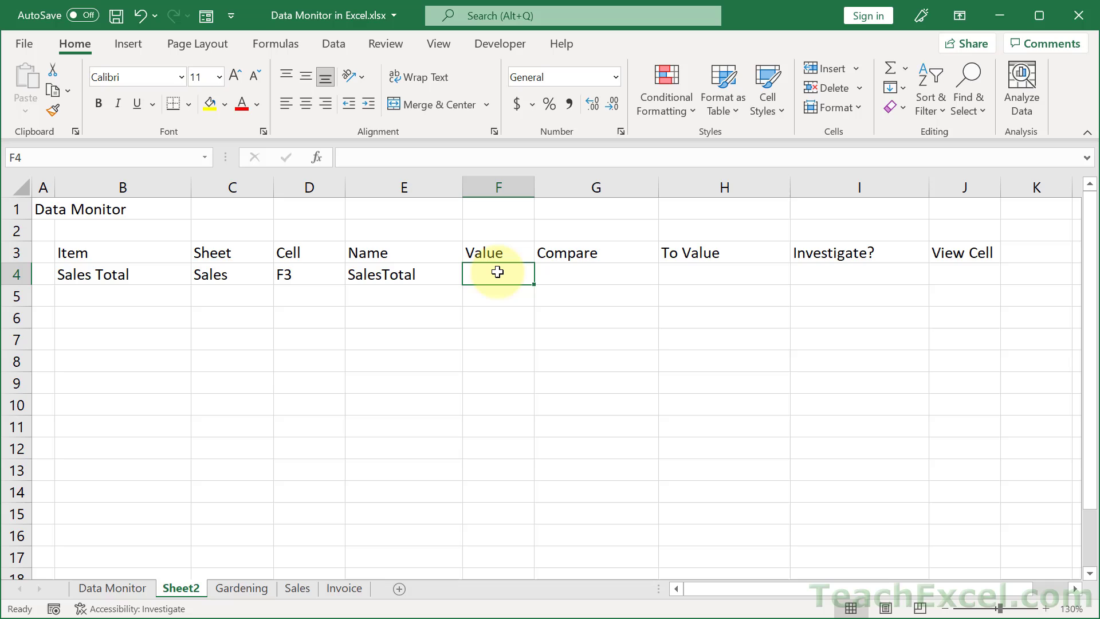
# Enter =INDIRECT(E4) in F4 so it shows 179125
pyautogui.write('=')
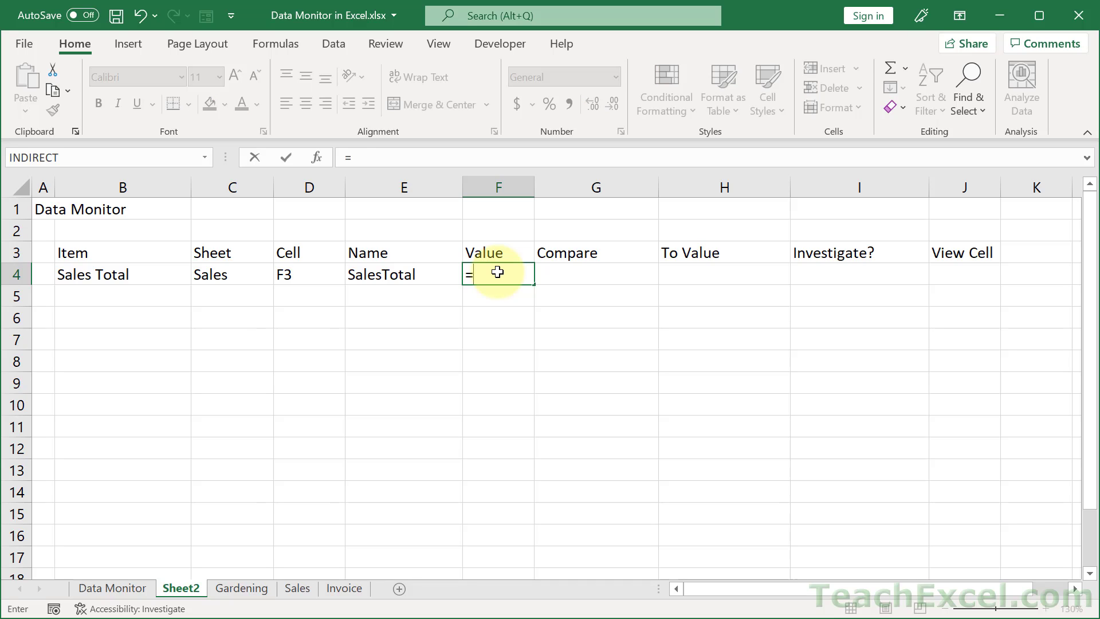
pyautogui.write('indi')
pyautogui.press('Tab')
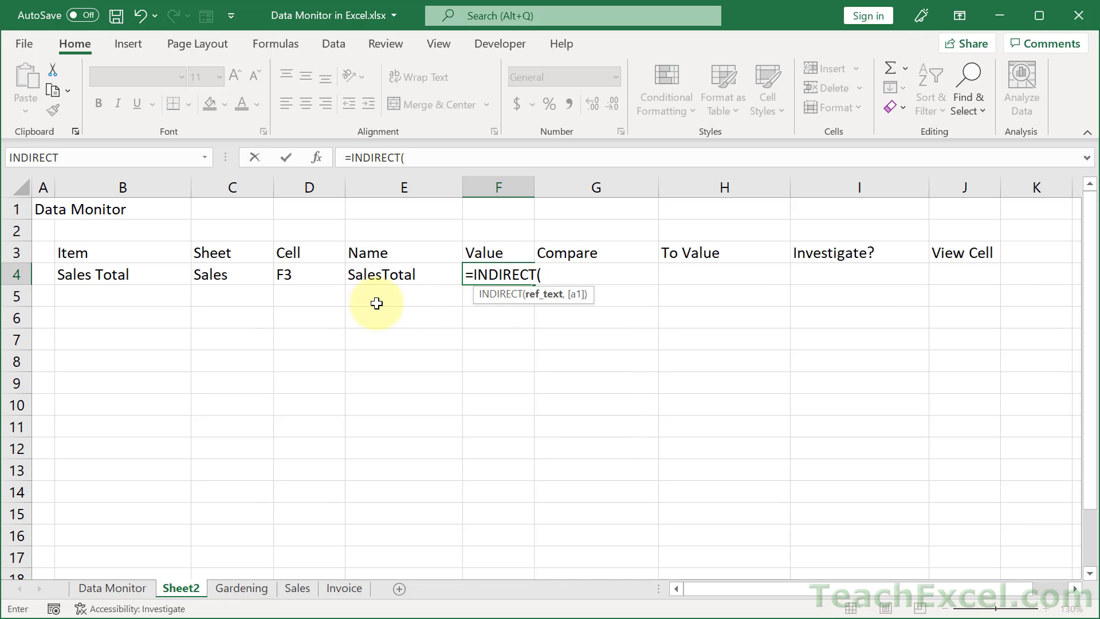
pyautogui.click(390, 274)
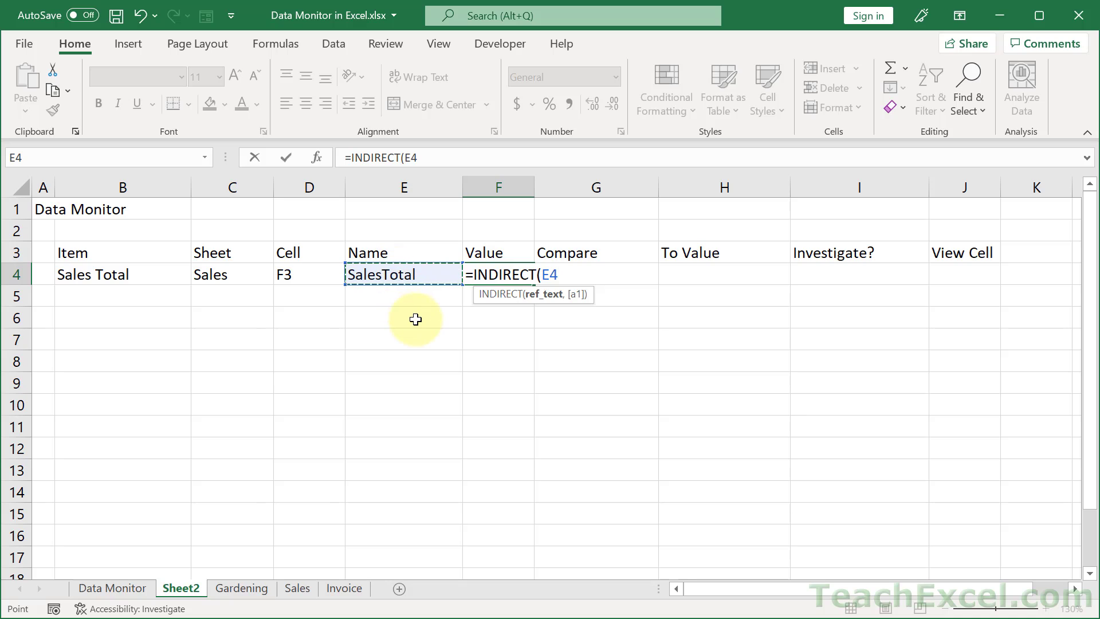
pyautogui.hotkey('ctrl', 'Return')
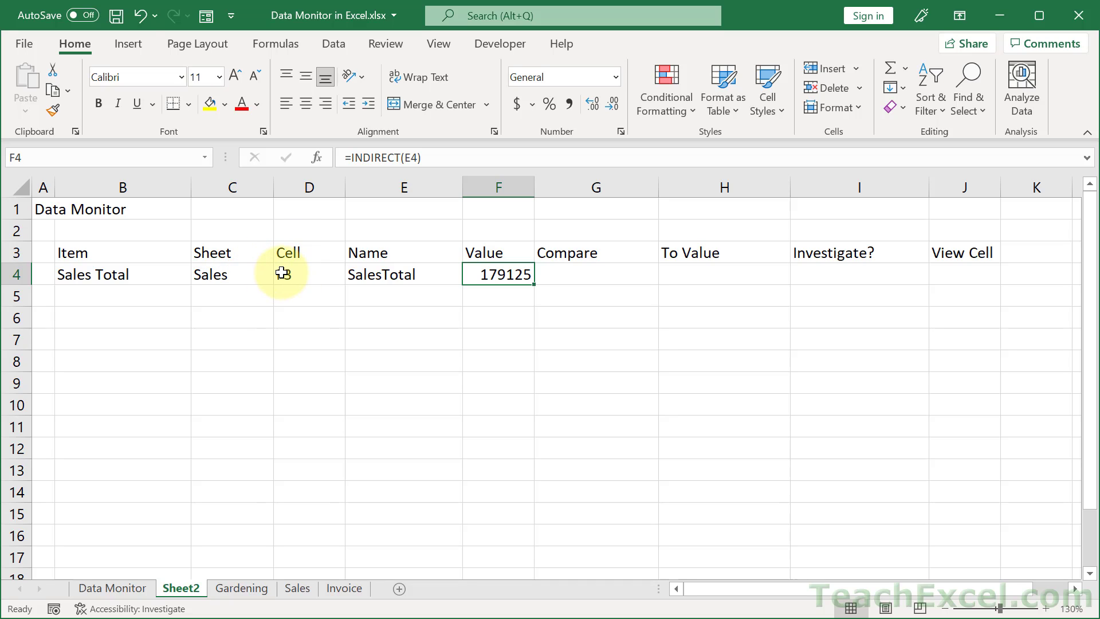
# Enter a direct =Sales!F2 reference in F5 and reopen it for editing
pyautogui.click(506, 293)
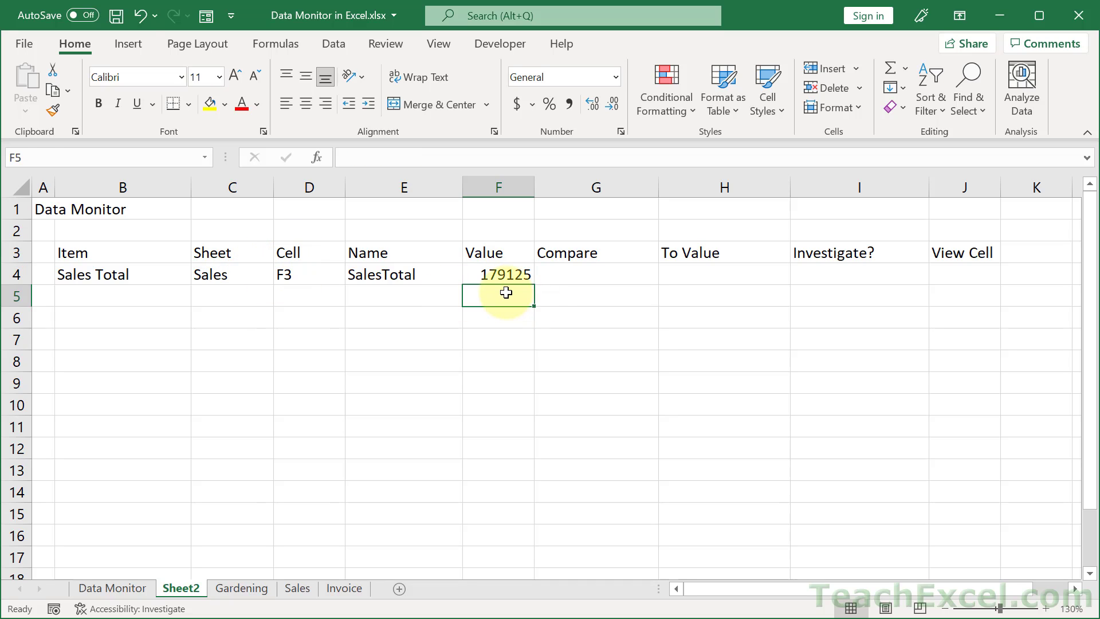
pyautogui.write('=')
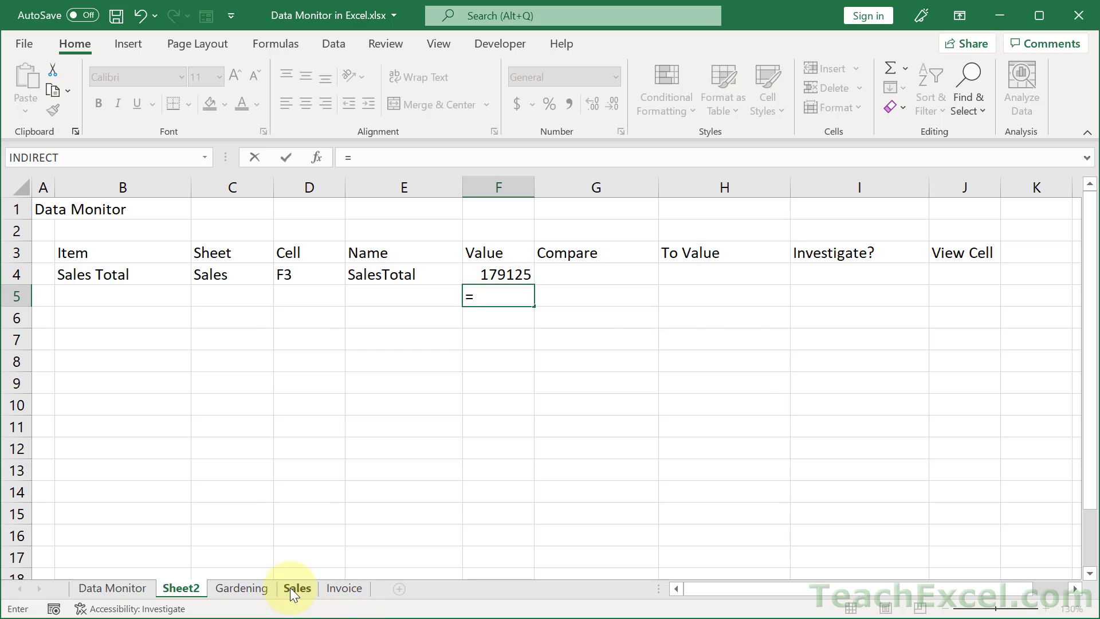
pyautogui.click(291, 588)
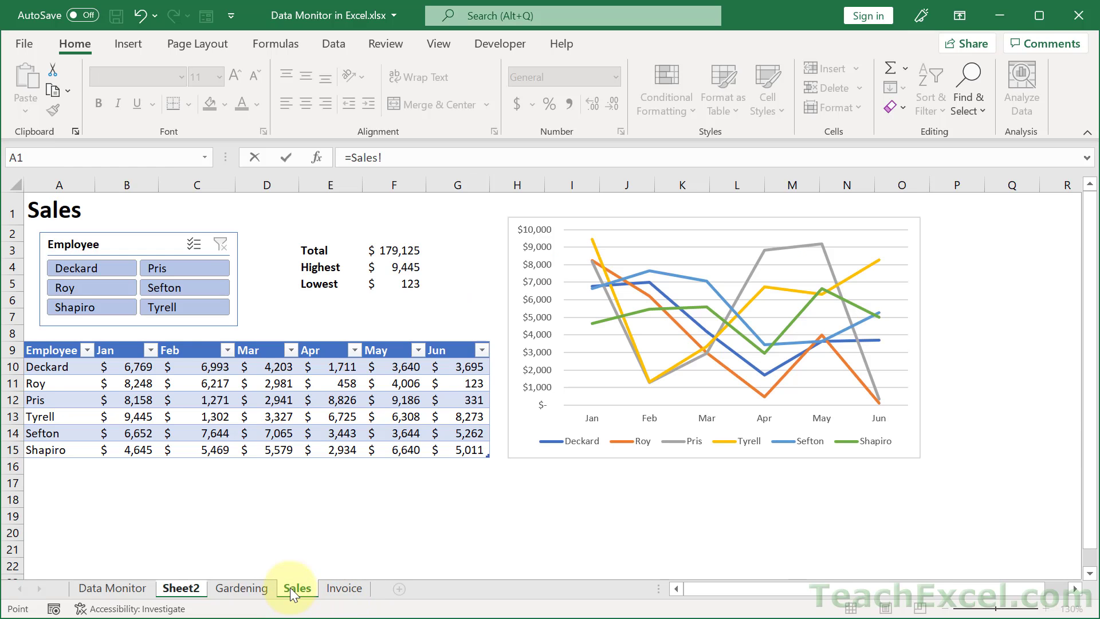
pyautogui.click(389, 252)
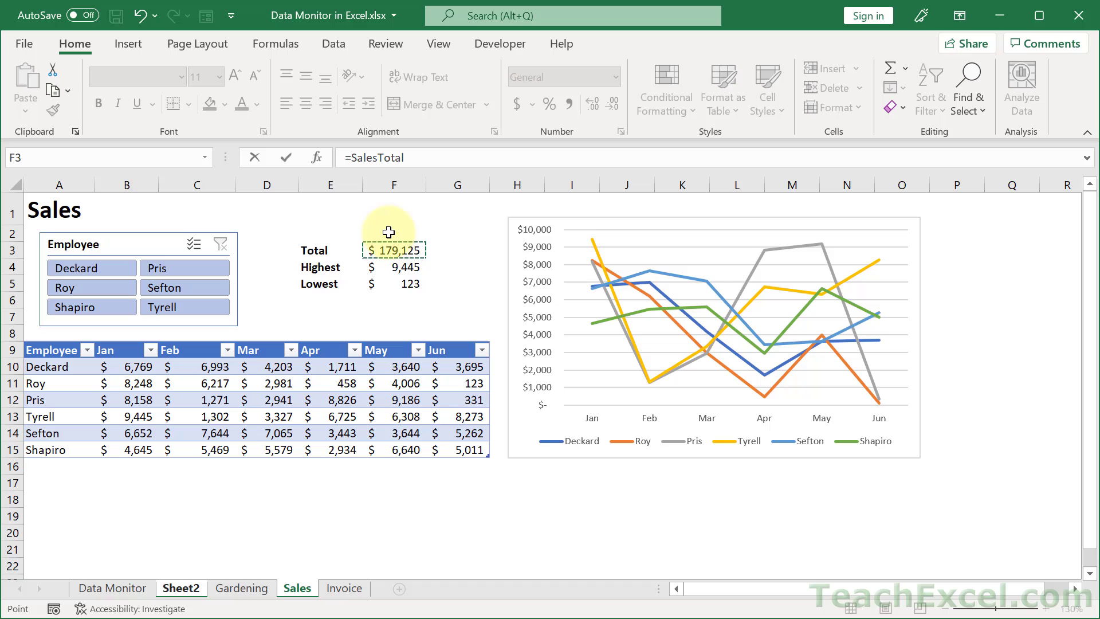
pyautogui.click(389, 232)
pyautogui.press('Return')
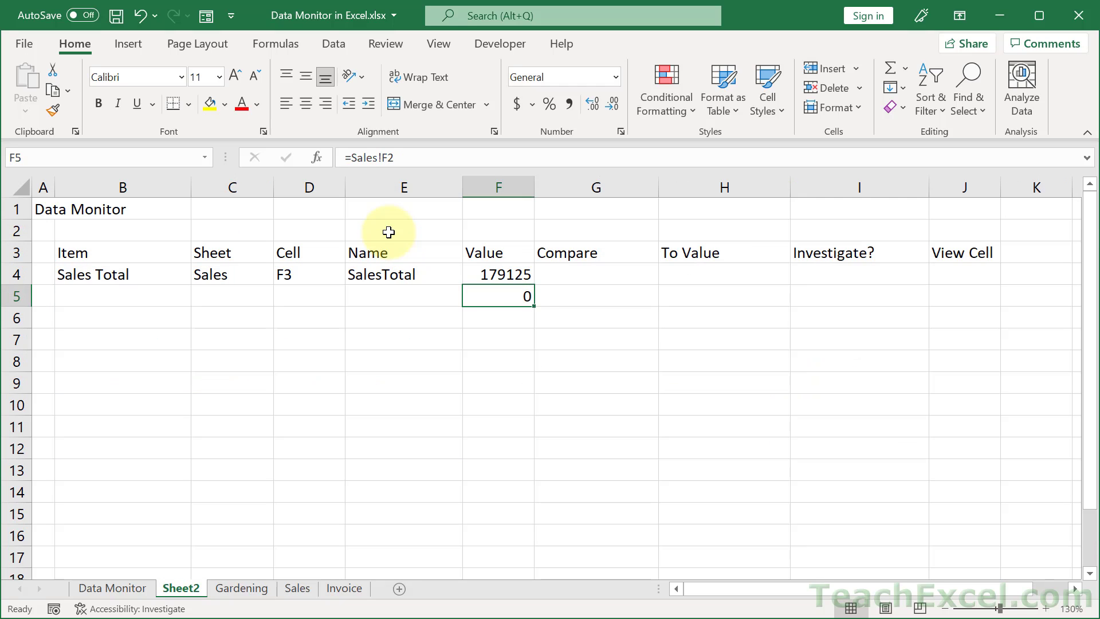
pyautogui.doubleClick(521, 292)
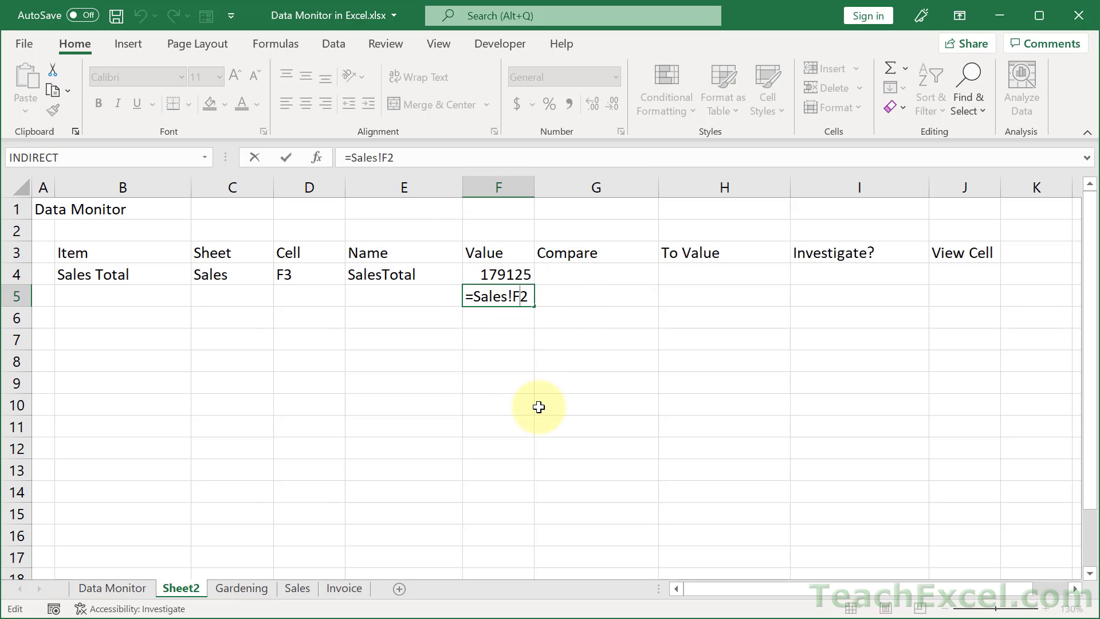
# Replace F5's formula with =INDIRECT(C4 & "!" & D4), returning 179125
pyautogui.press('Escape')
pyautogui.write('=indir')
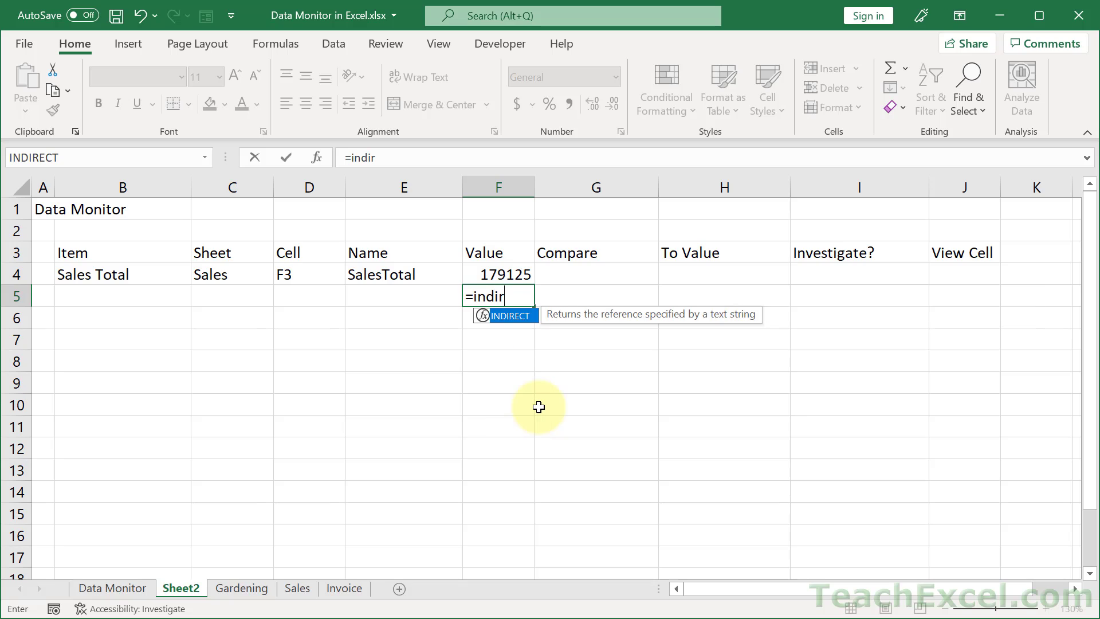
pyautogui.press('Tab')
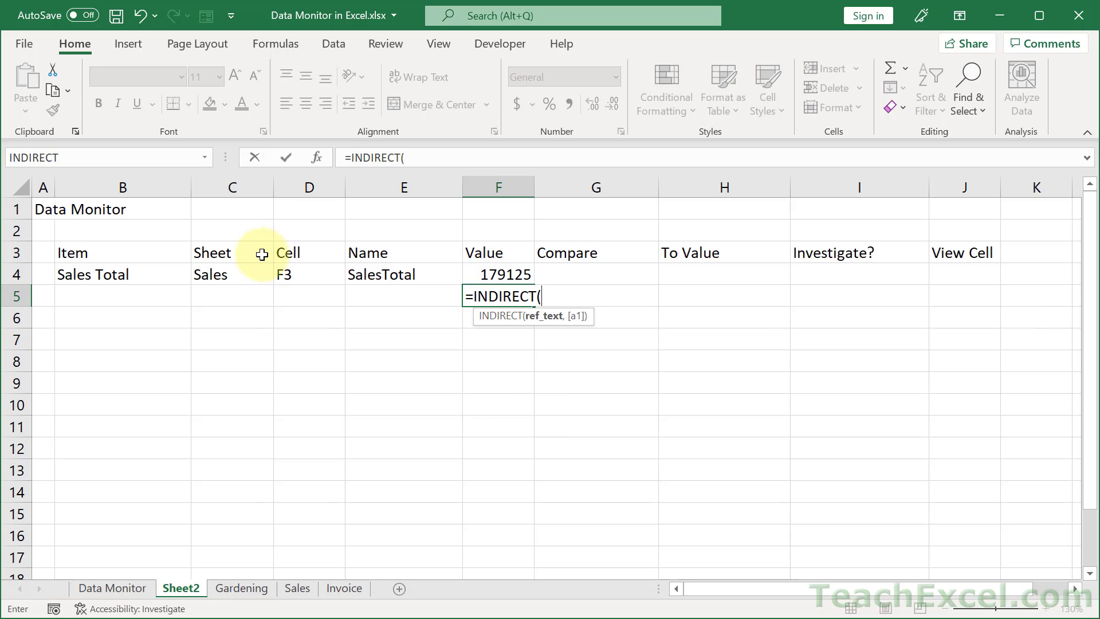
pyautogui.click(242, 269)
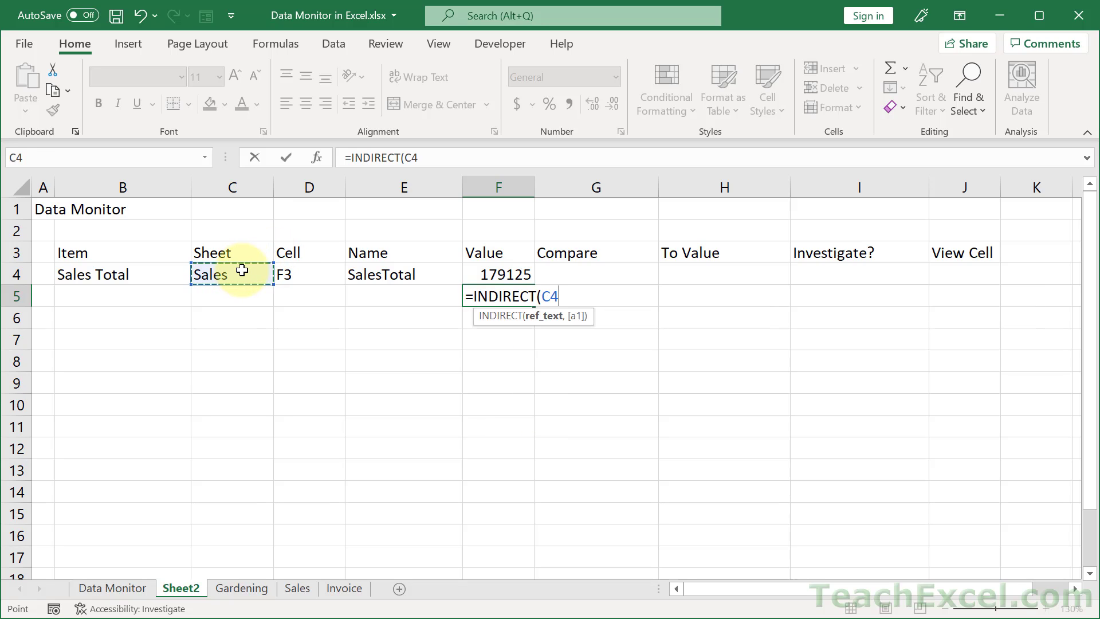
pyautogui.write('&')
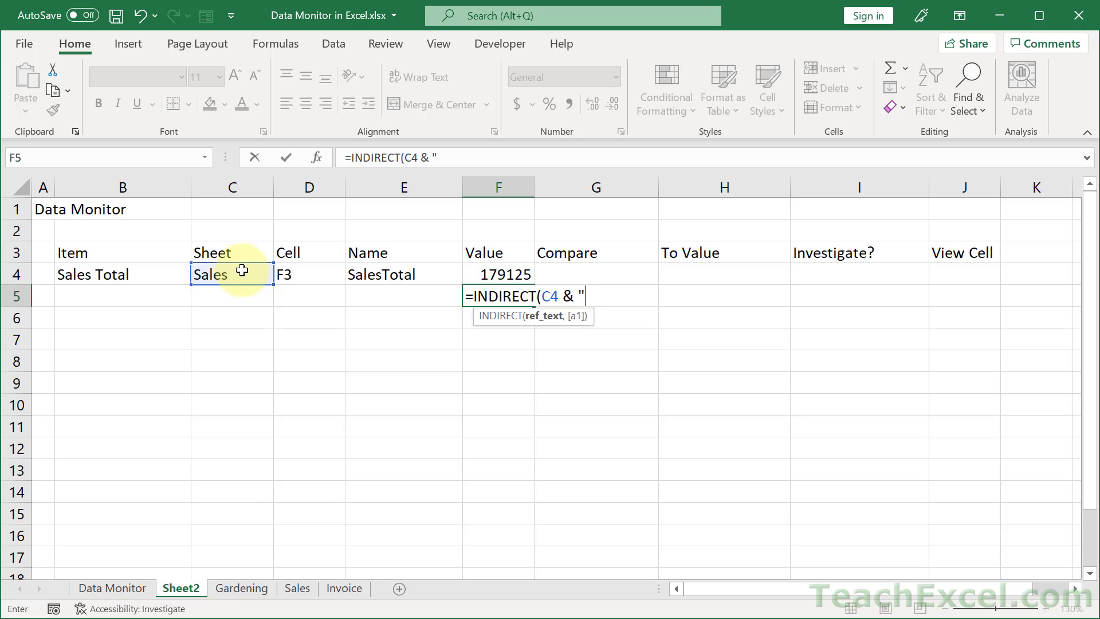
pyautogui.write(' "!" &')
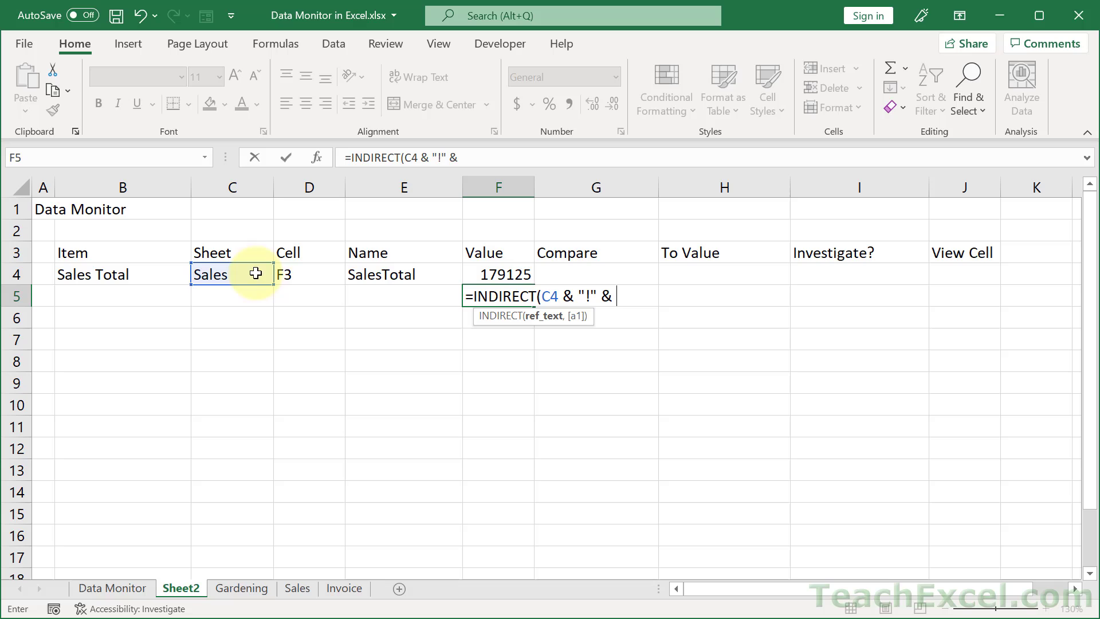
pyautogui.click(304, 272)
pyautogui.write(')')
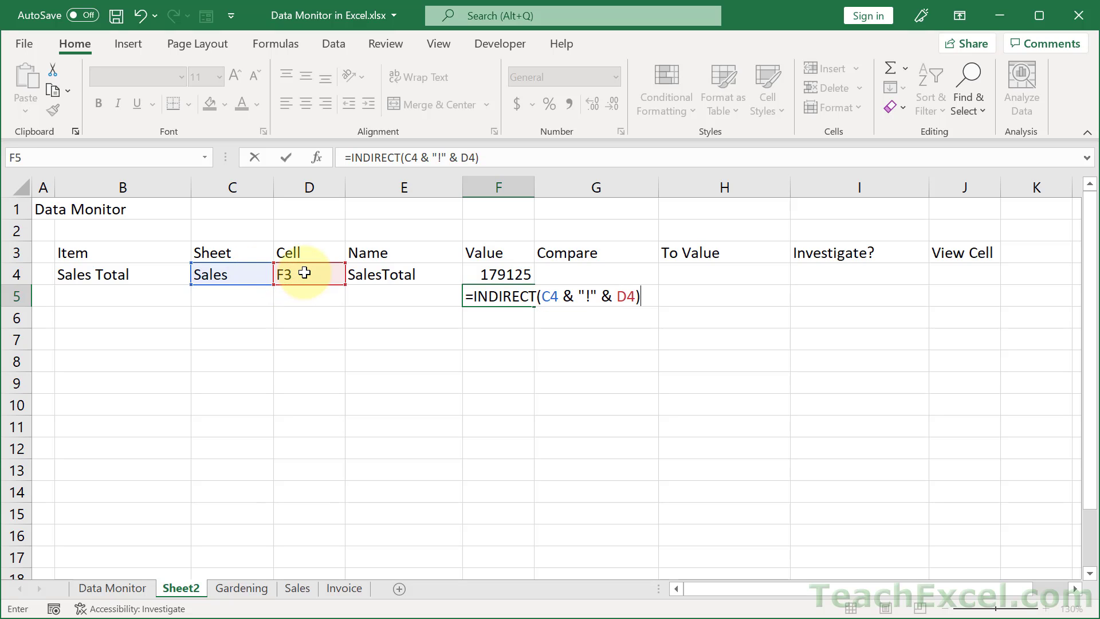
pyautogui.hotkey('ctrl', 'Return')
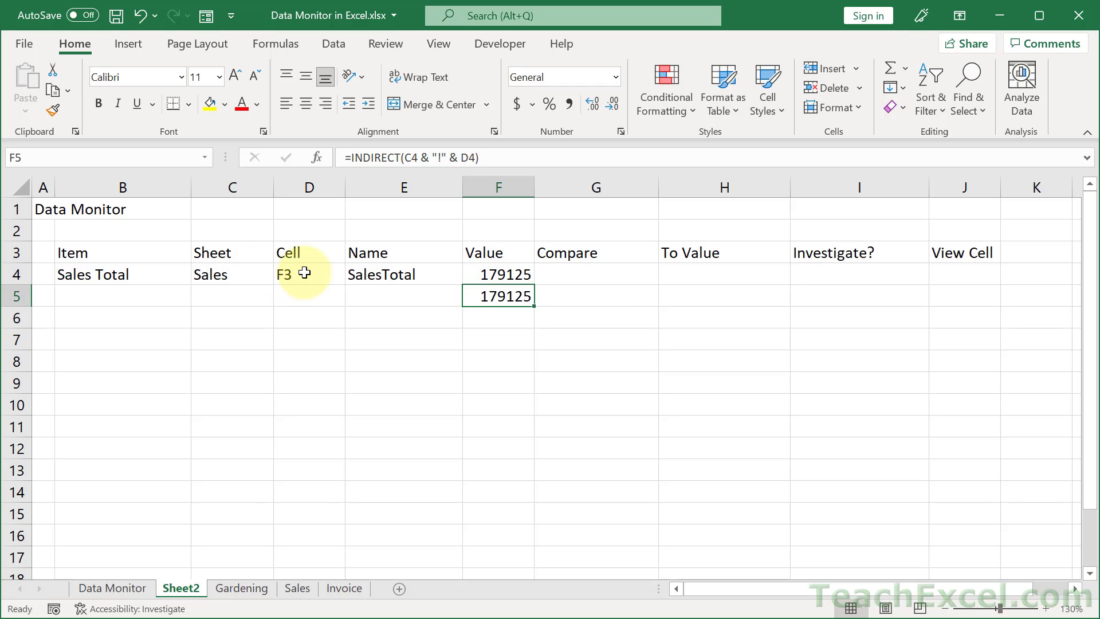
# Compare the F4 and F5 formulas without changing them
pyautogui.doubleClick(489, 277)
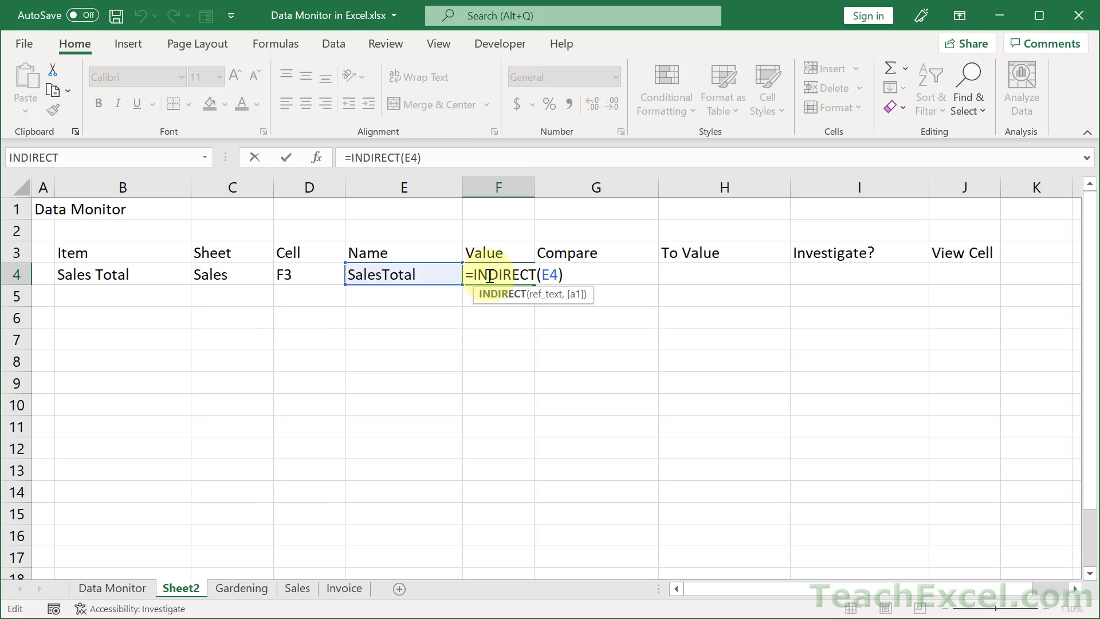
pyautogui.press('Escape')
pyautogui.doubleClick(490, 297)
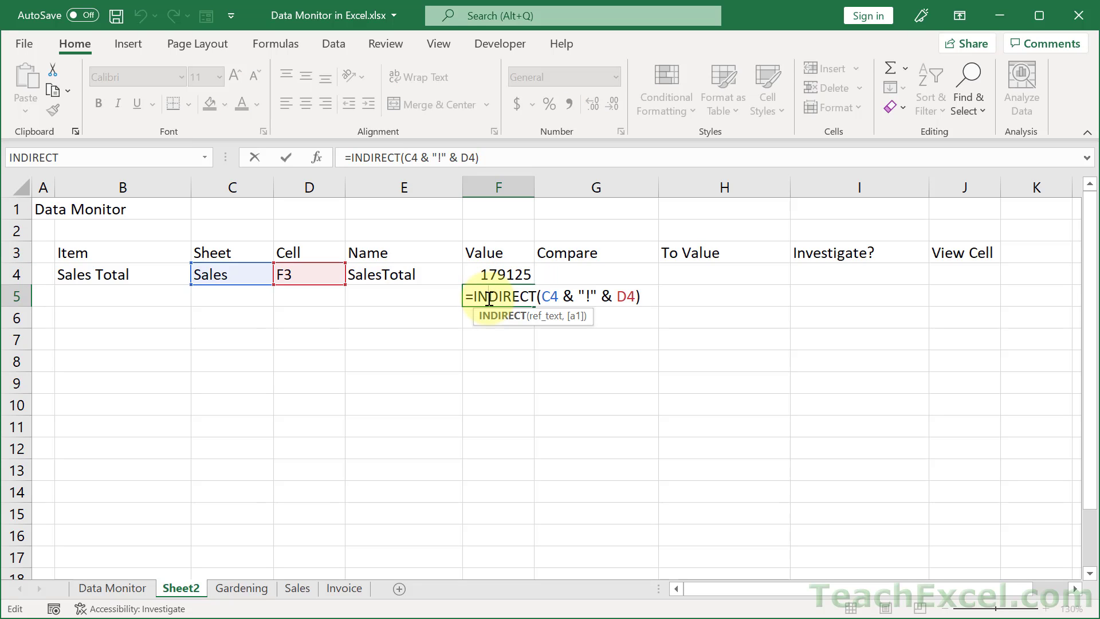
pyautogui.press('Escape')
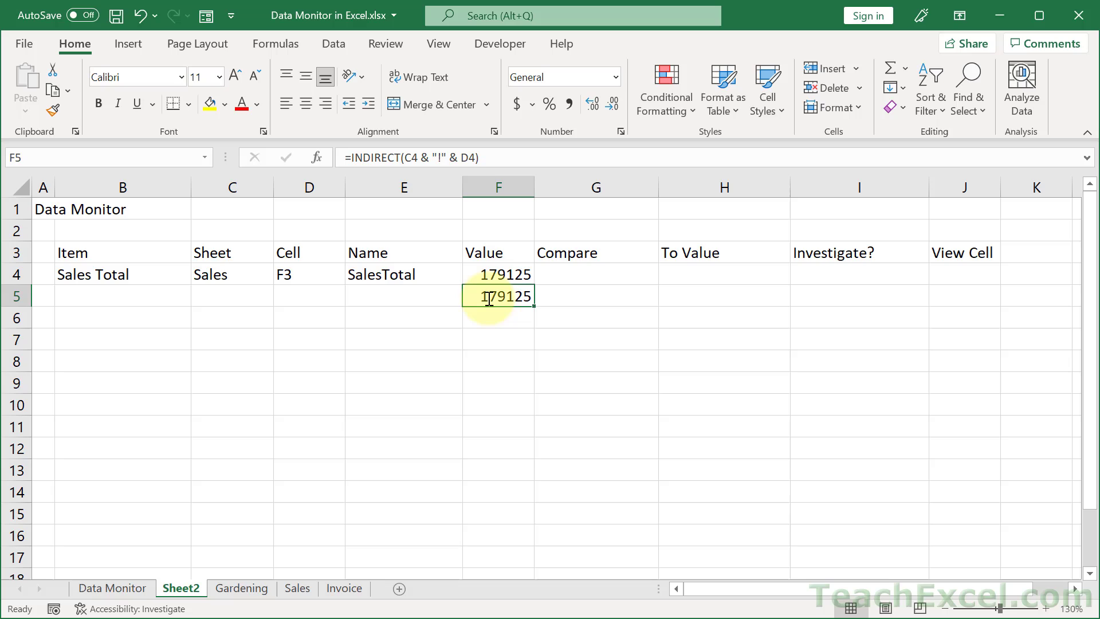
pyautogui.click(427, 270)
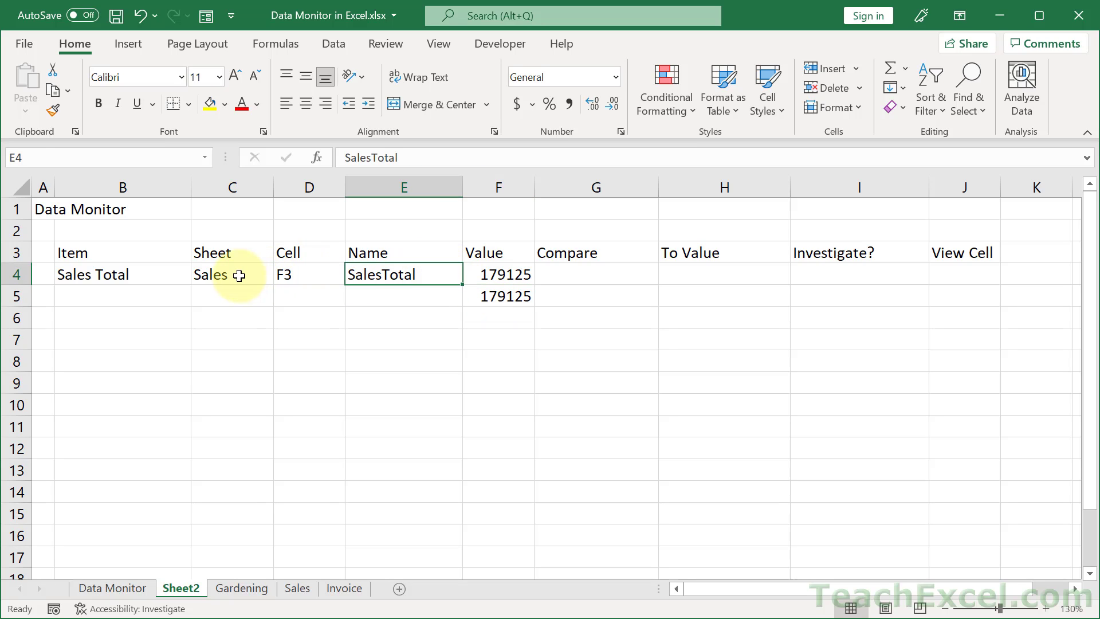
pyautogui.moveTo(238, 275); pyautogui.dragTo(277, 275)
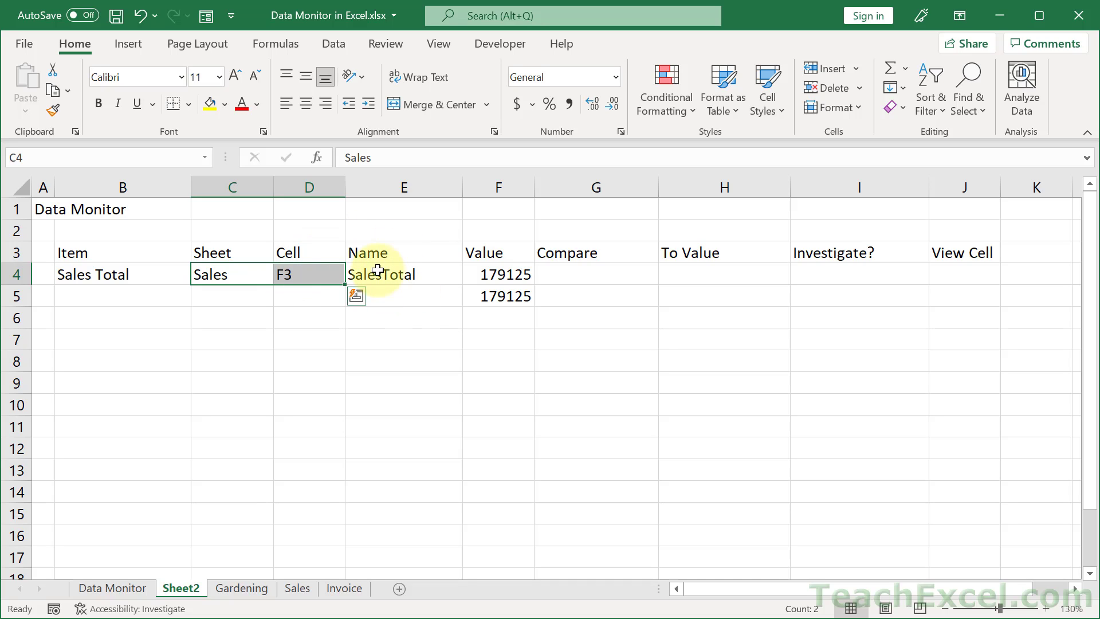
# Edit the sheet name in C4 to expose the #REF! error
pyautogui.click(241, 275)
pyautogui.doubleClick(242, 274)
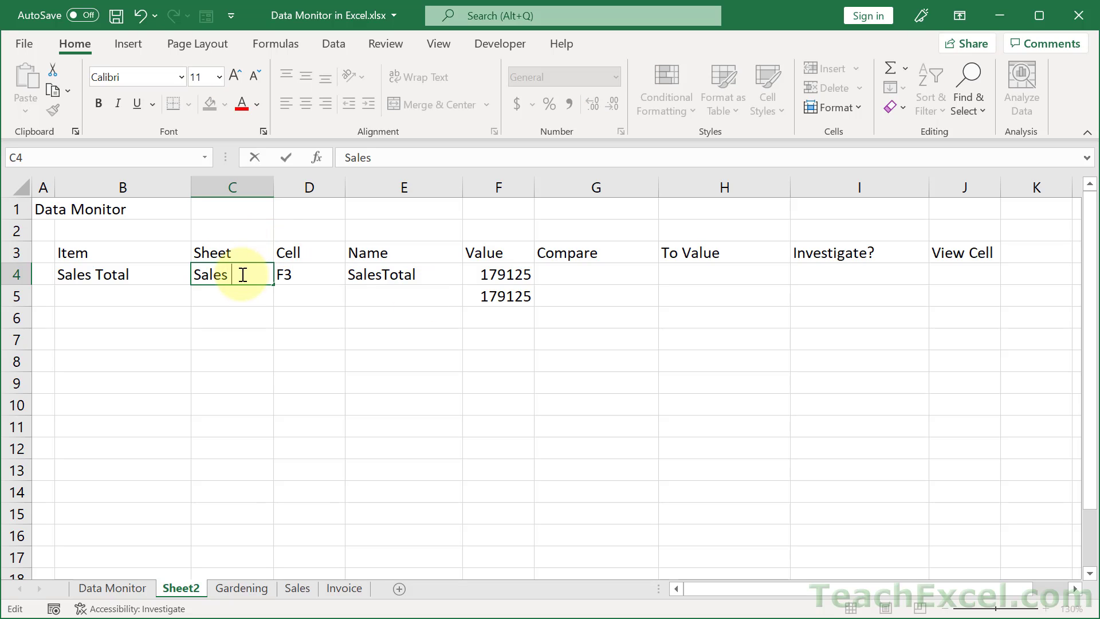
pyautogui.press('Return')
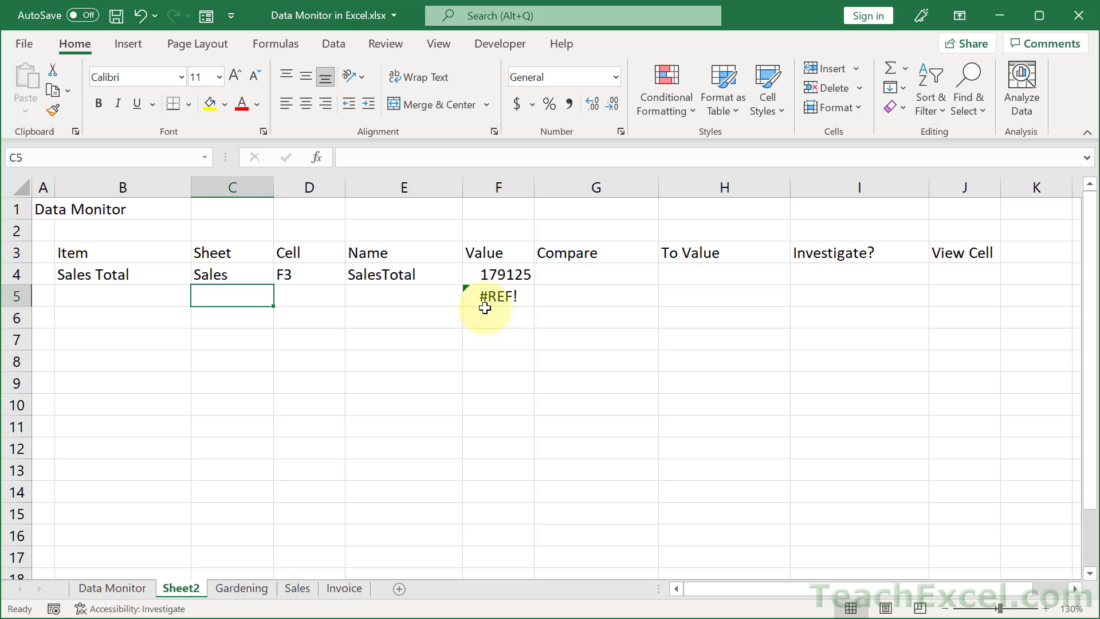
# Wrap C4 and D4 in TRIM() inside F5's INDIRECT formula
pyautogui.doubleClick(498, 295)
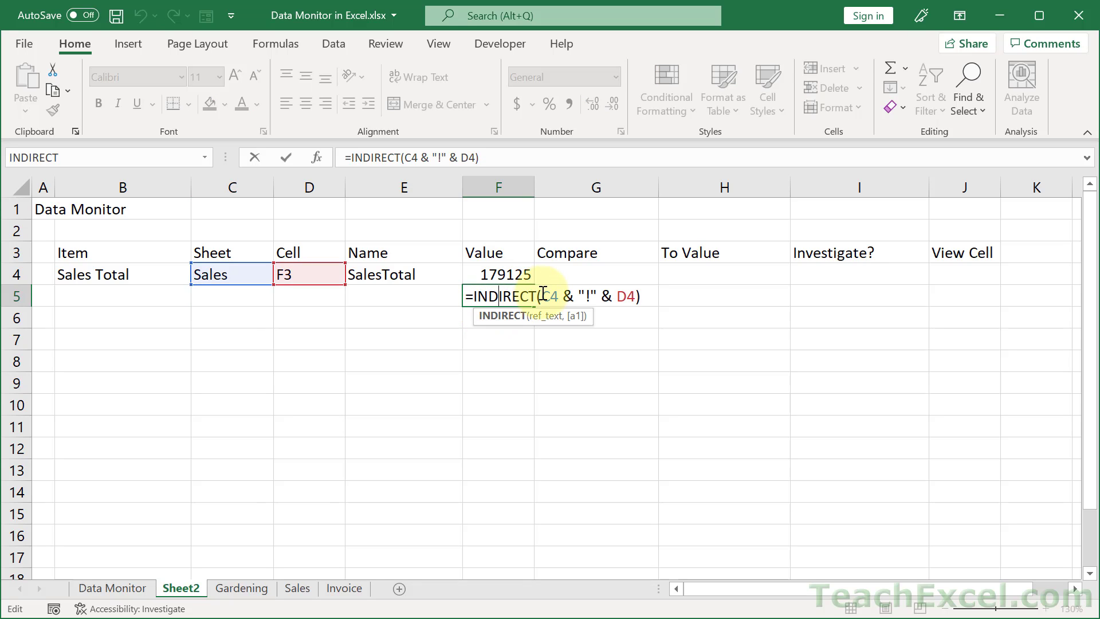
pyautogui.click(542, 295)
pyautogui.write('trim(')
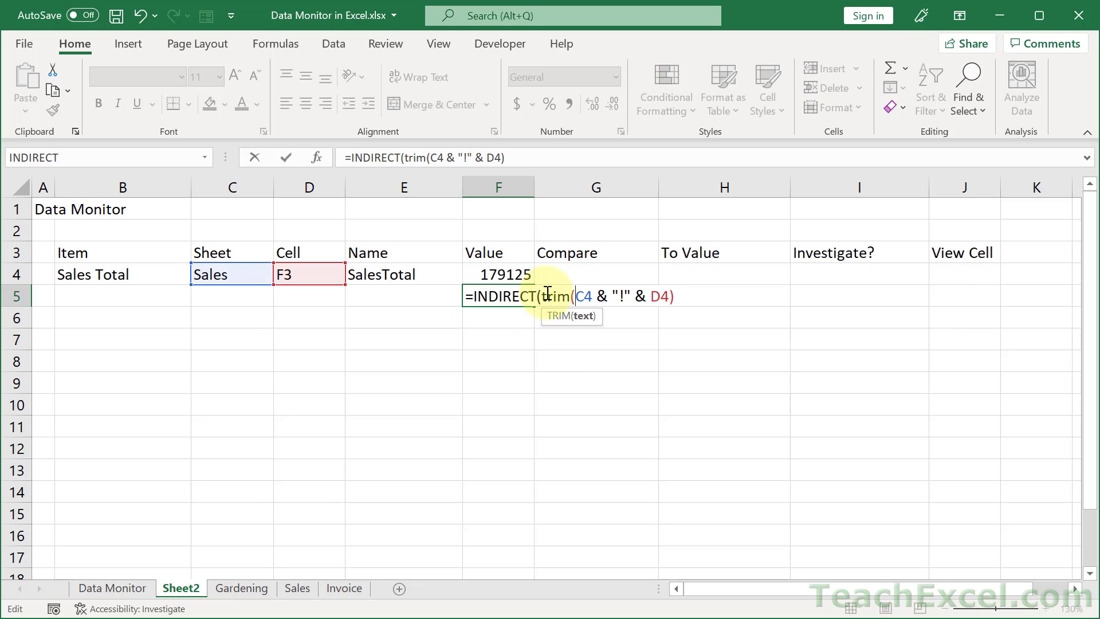
pyautogui.click(594, 296)
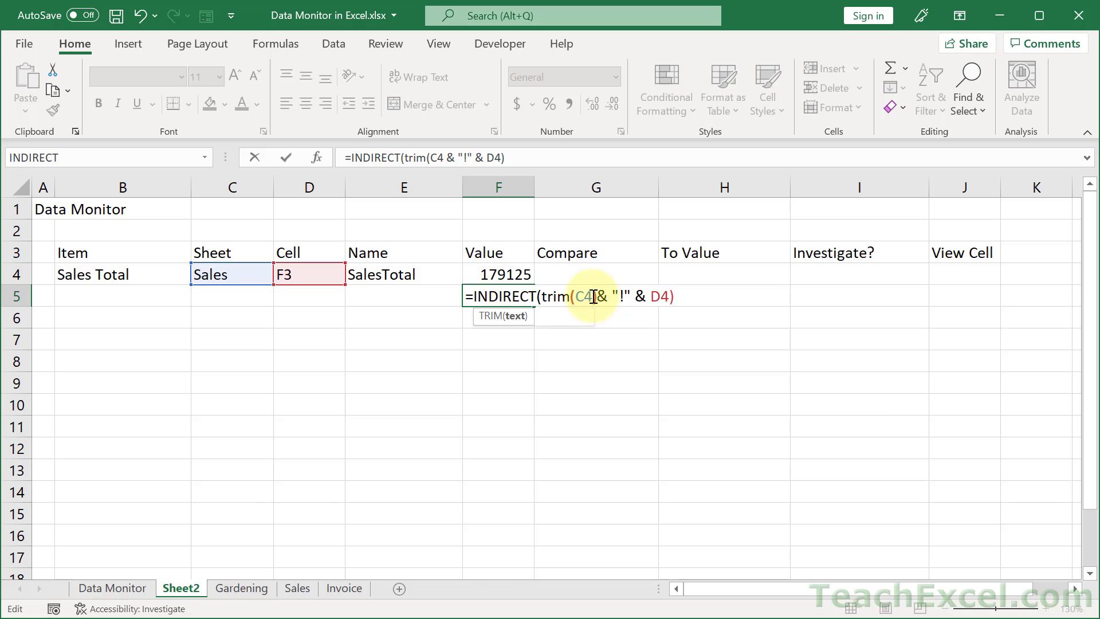
pyautogui.write(')')
pyautogui.click(657, 296)
pyautogui.write('trim(')
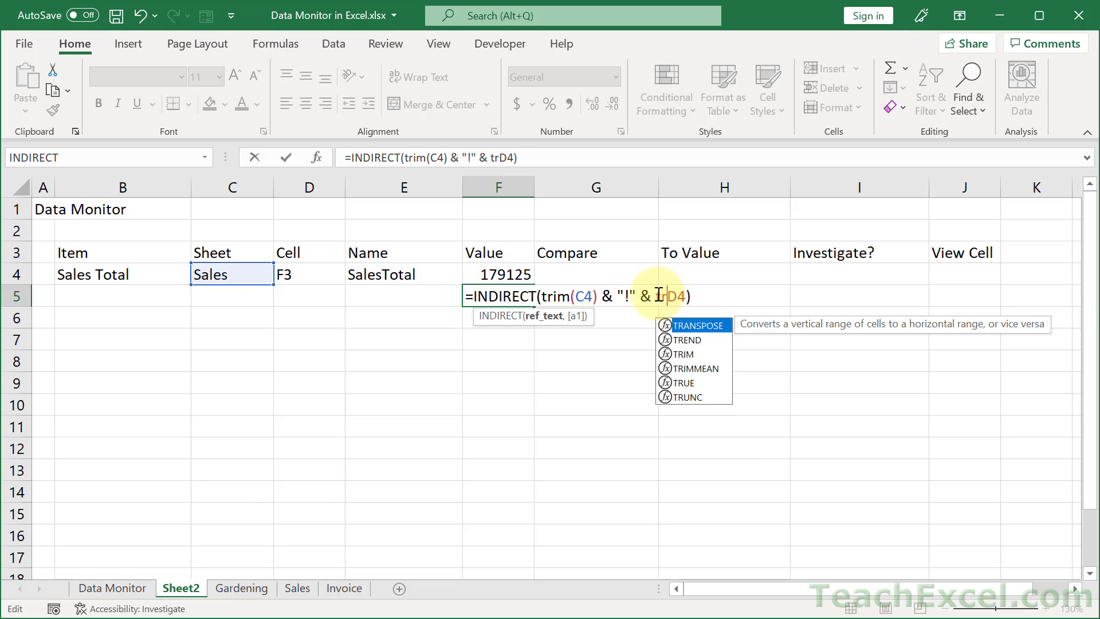
pyautogui.click(707, 292)
pyautogui.write(')')
pyautogui.press('Return')
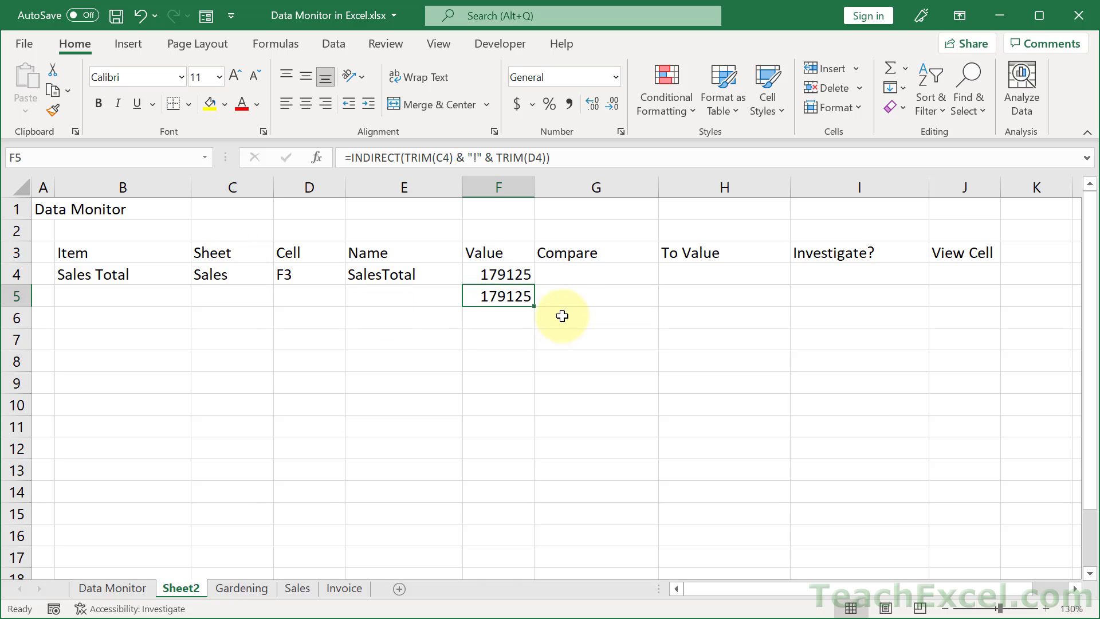
# Add single quotes around the sheet name in F5's formula, still returning 179125
pyautogui.doubleClick(510, 296)
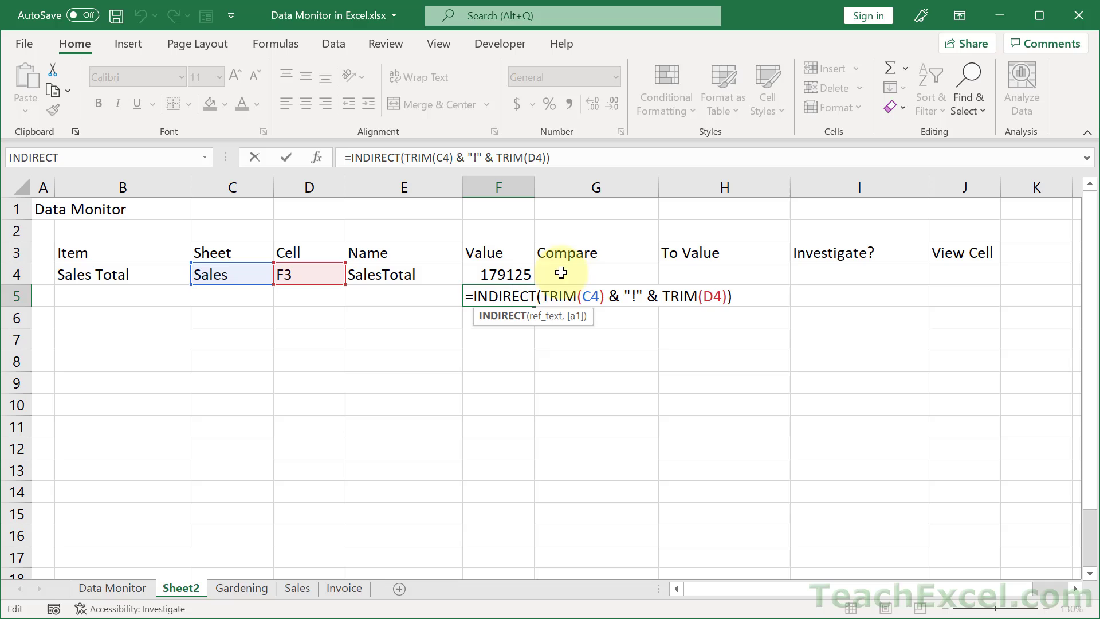
pyautogui.click(541, 296)
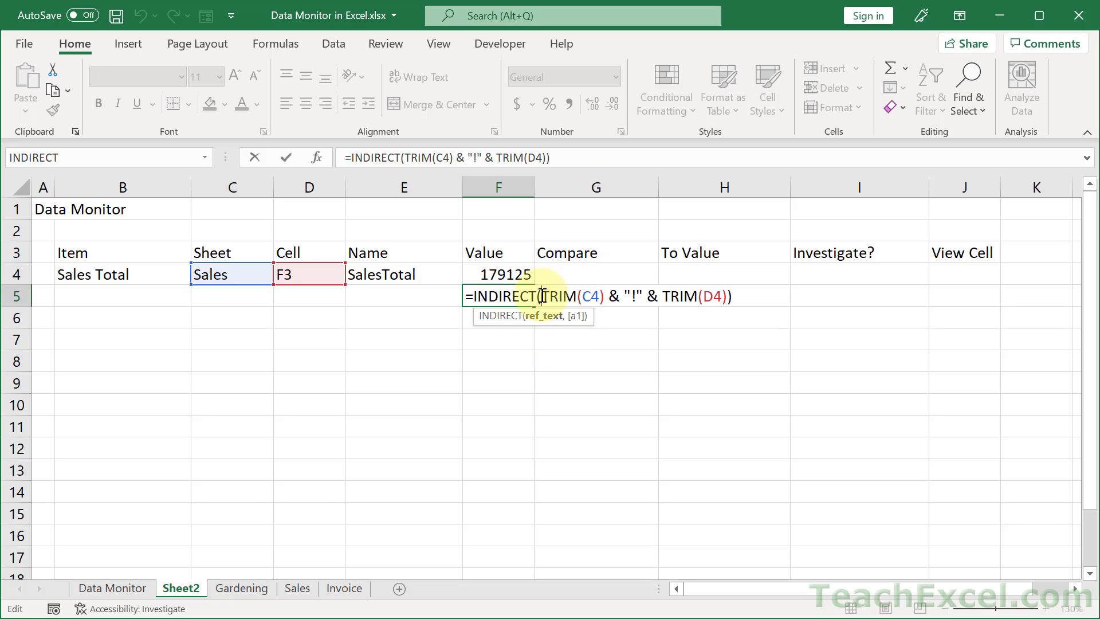
pyautogui.write('"')
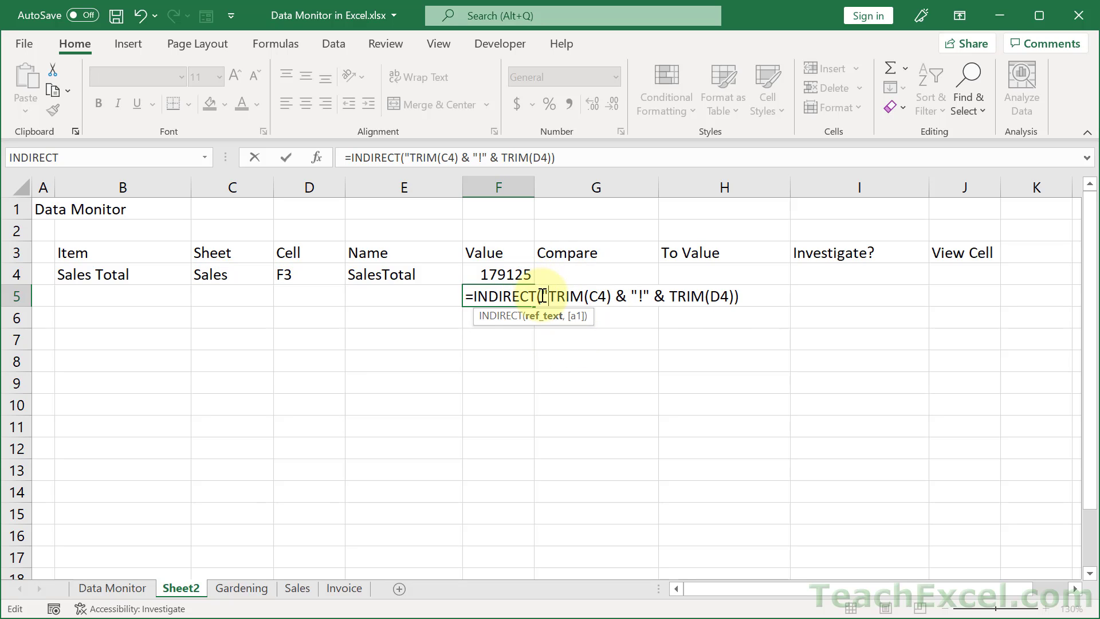
pyautogui.write('"" &')
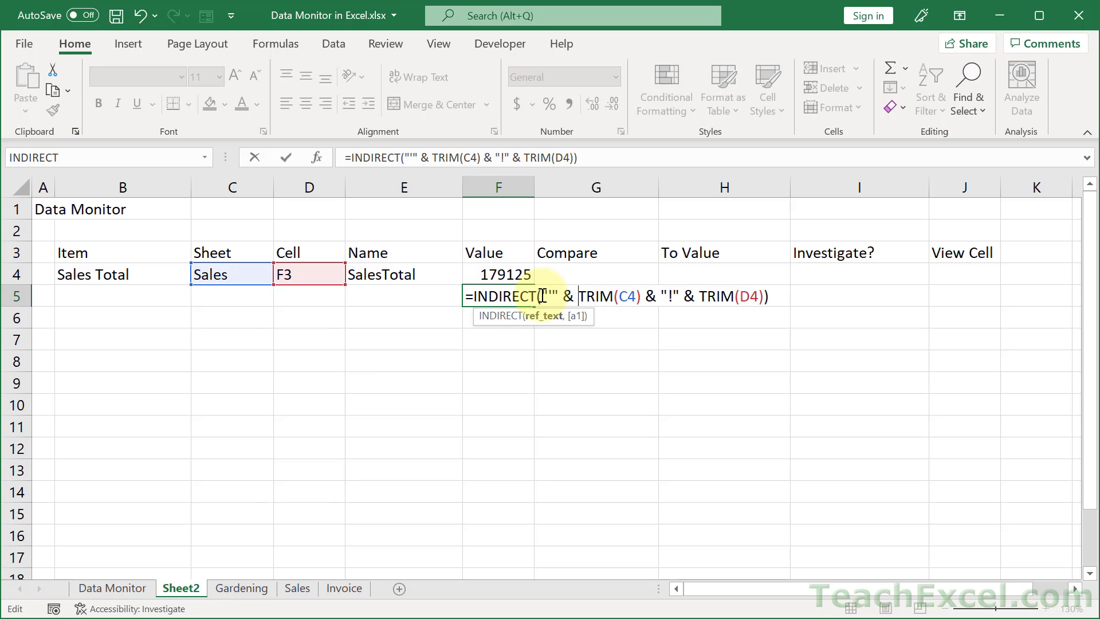
pyautogui.click(667, 294)
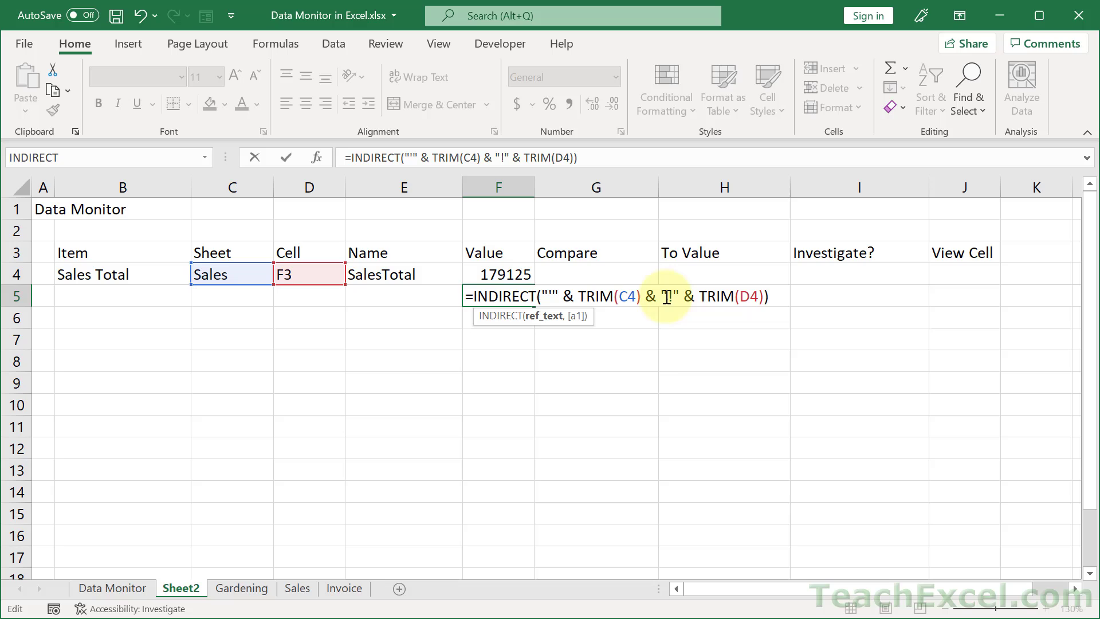
pyautogui.write('"')
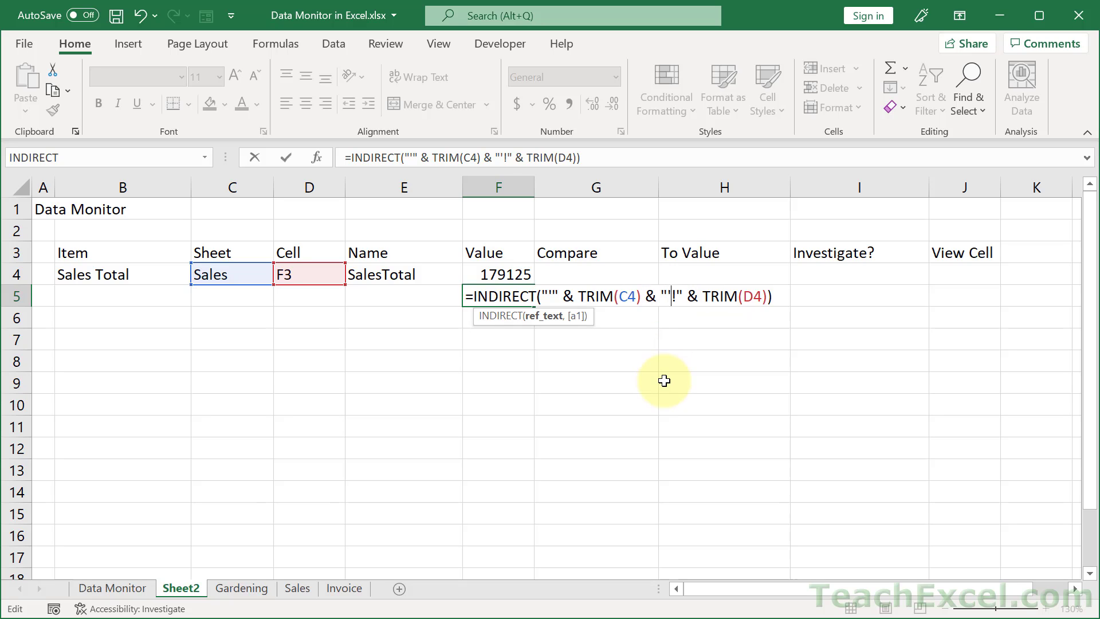
pyautogui.press('Return')
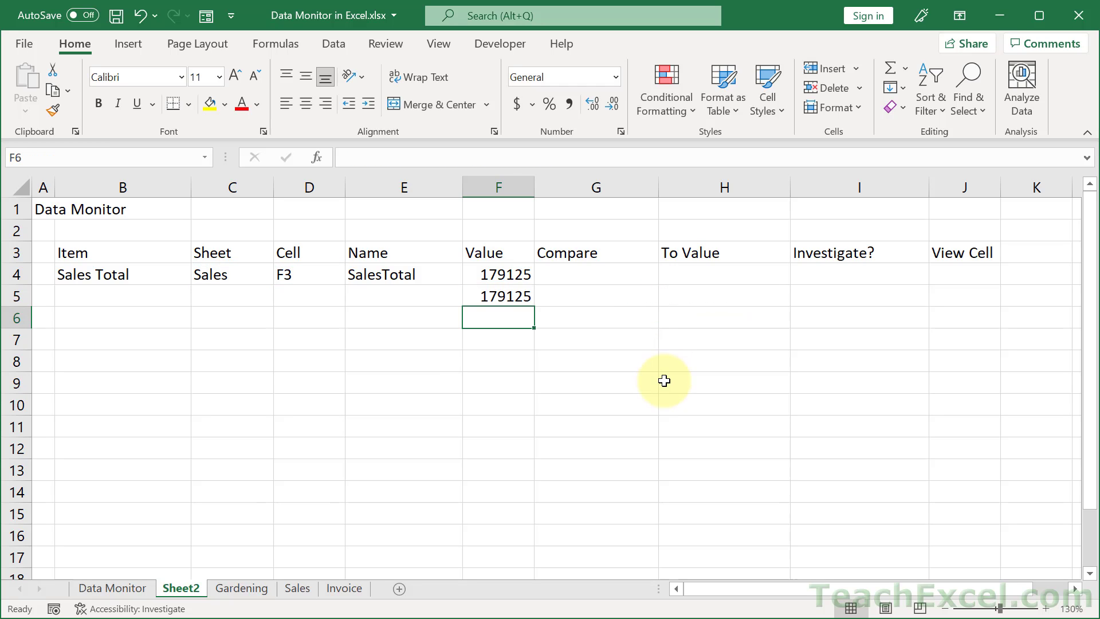
# Copy the INDIRECT formula text from F5 after comparing it with F4
pyautogui.write('=')
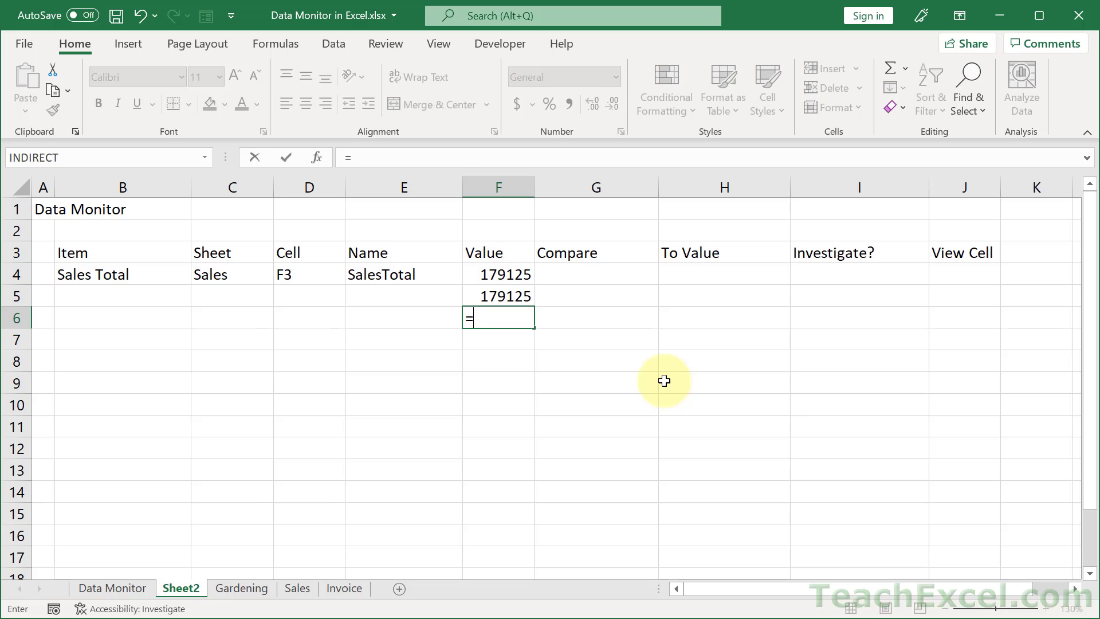
pyautogui.press('Escape')
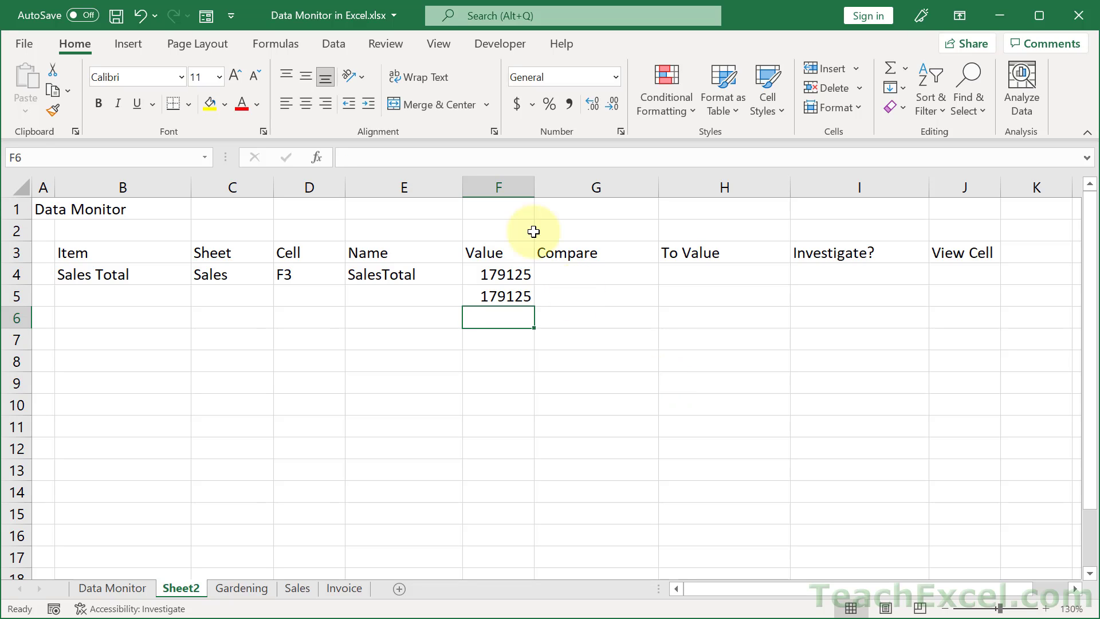
pyautogui.doubleClick(511, 274)
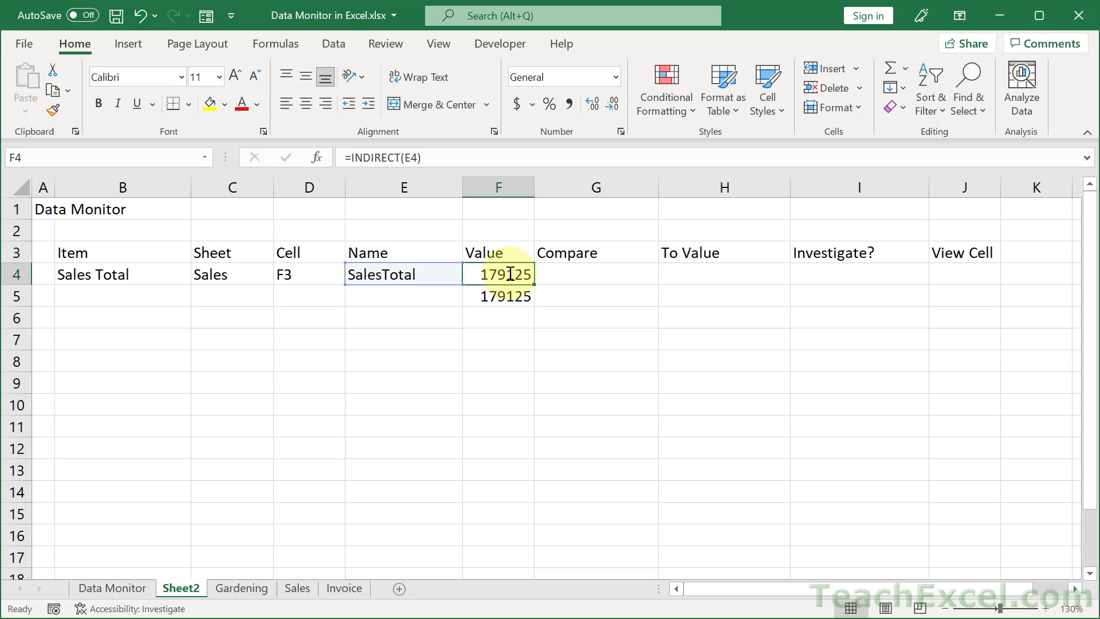
pyautogui.doubleClick(501, 293)
pyautogui.hotkey('ctrl', 'a')
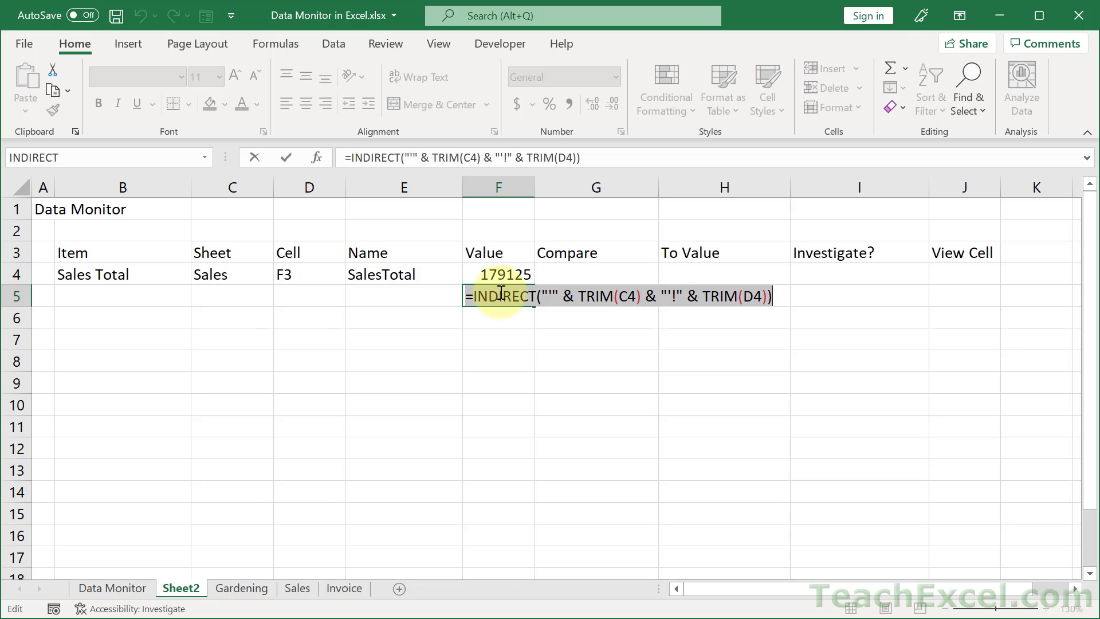
pyautogui.hotkey('ctrl', 'c')
pyautogui.press('Escape')
# Build =IFERROR(INDIRECT("'" & TRIM(C4) & "'!" & TRIM(D4)), INDIRECT(E4)) in F6
pyautogui.click(495, 318)
pyautogui.write('=')
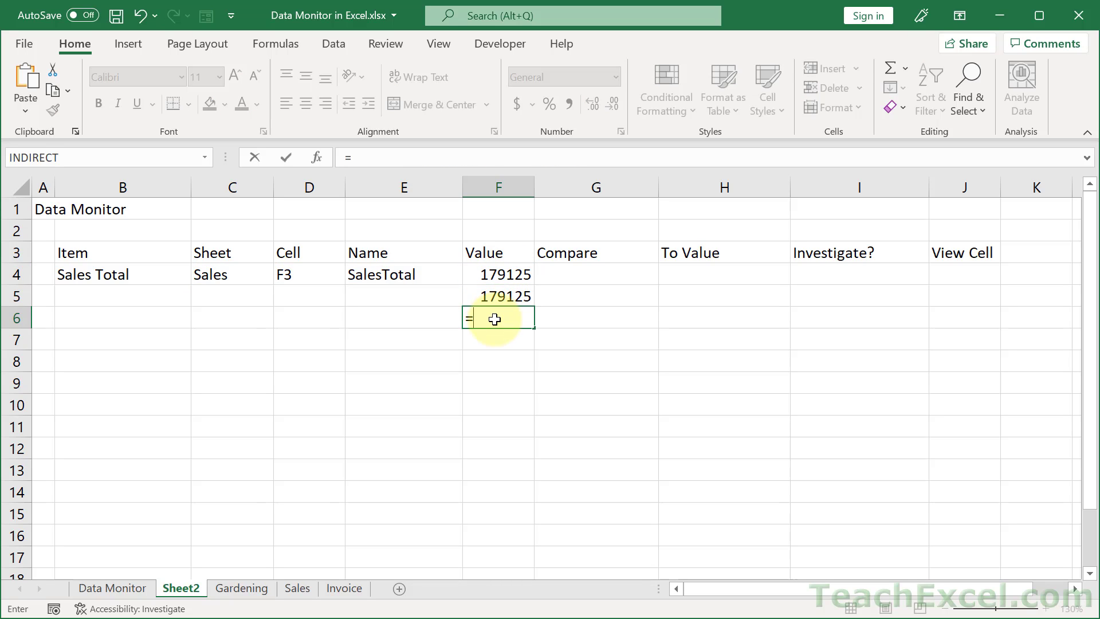
pyautogui.write('if')
pyautogui.press('Down')
pyautogui.press('Tab')
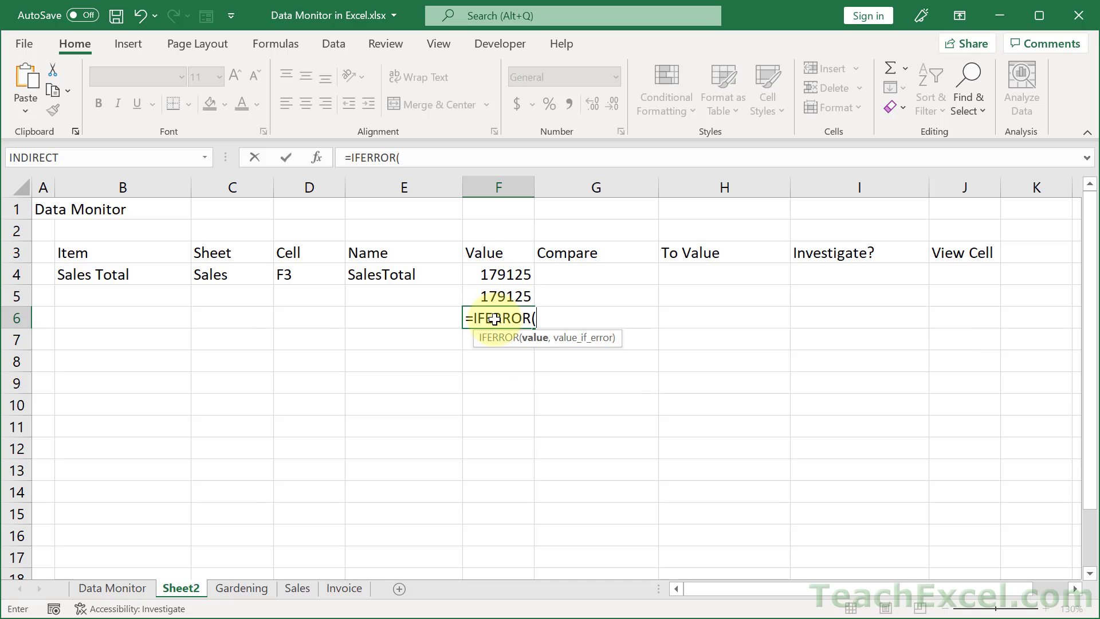
pyautogui.hotkey('ctrl', 'v')
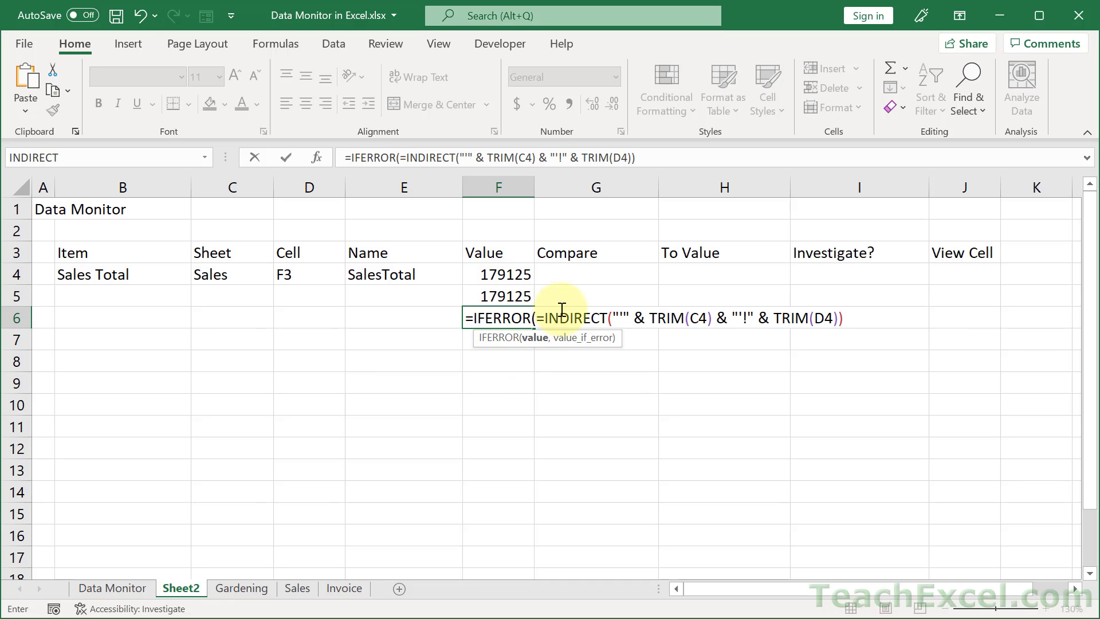
pyautogui.click(543, 318)
pyautogui.press('Delete')
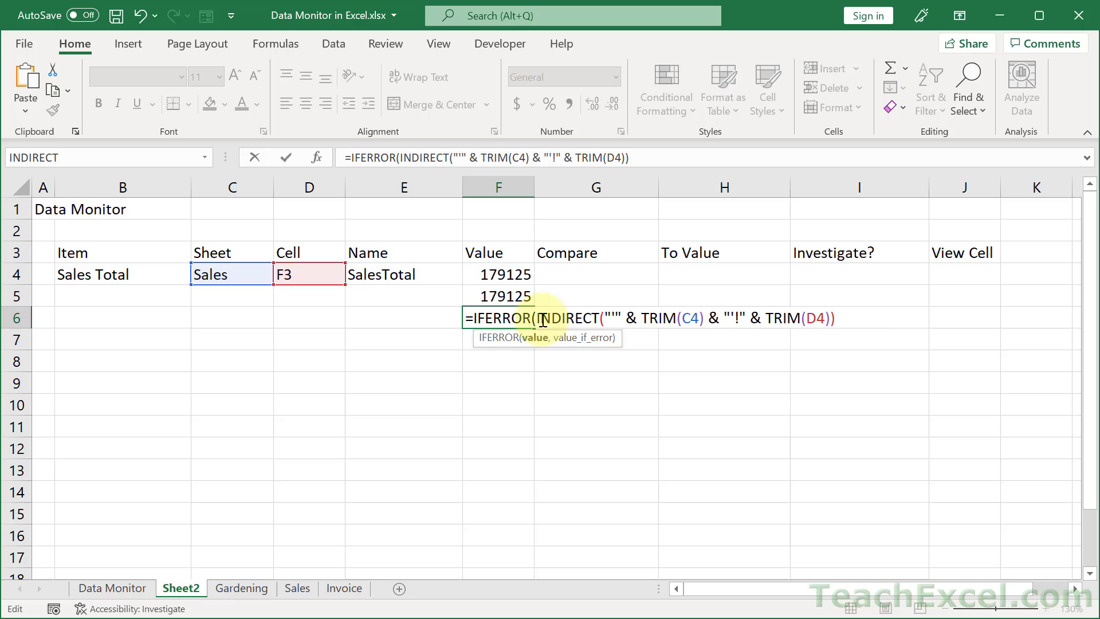
pyautogui.click(854, 318)
pyautogui.write(', INDIRECT(')
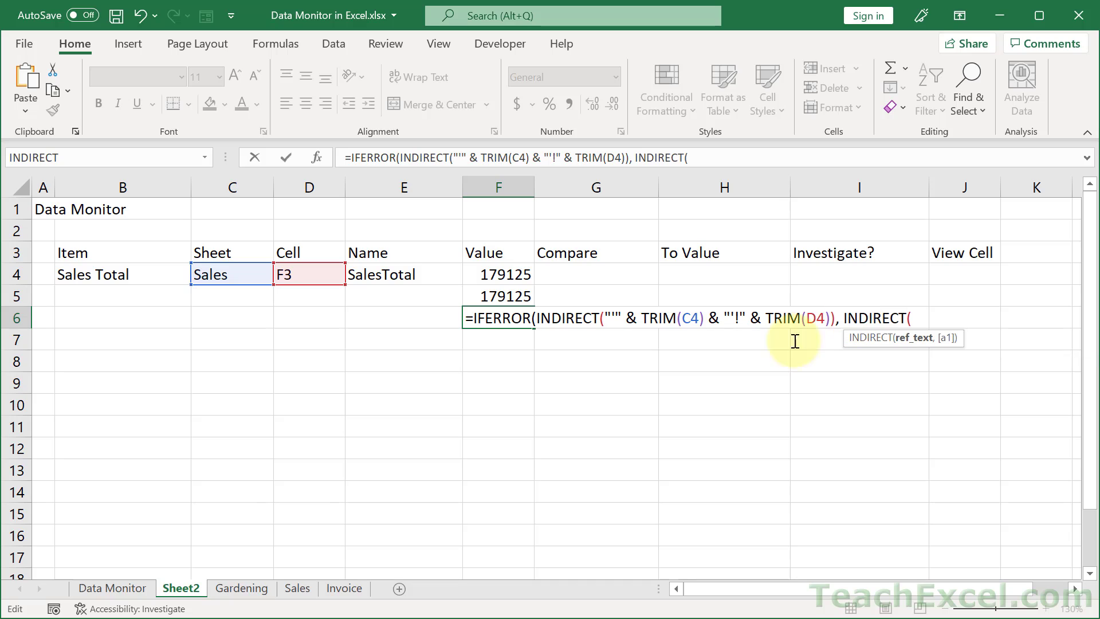
pyautogui.click(394, 274)
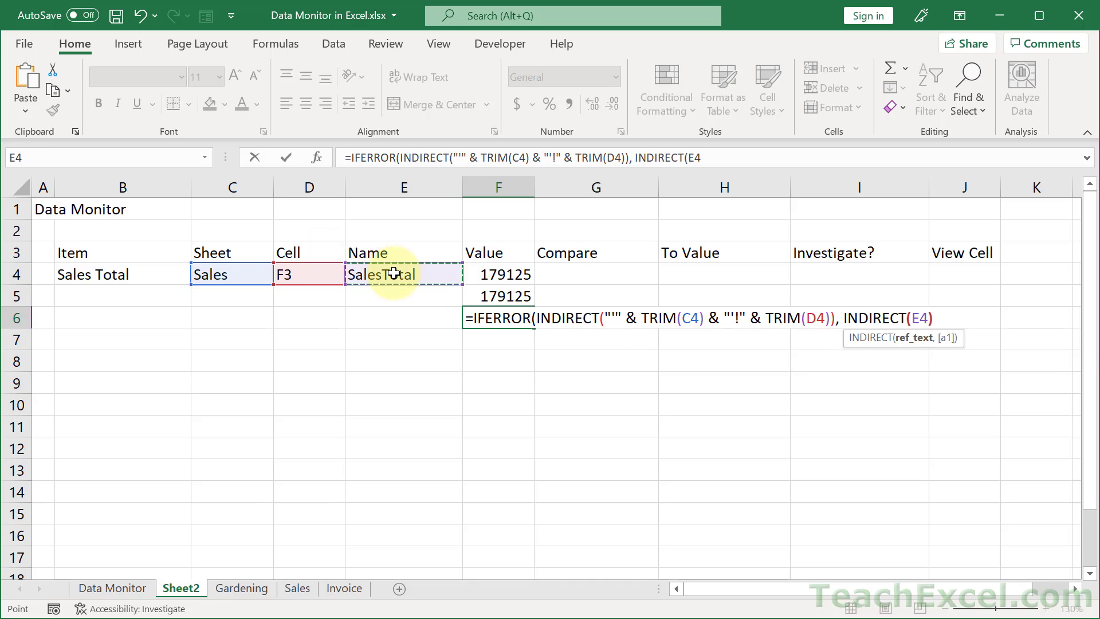
pyautogui.write('))')
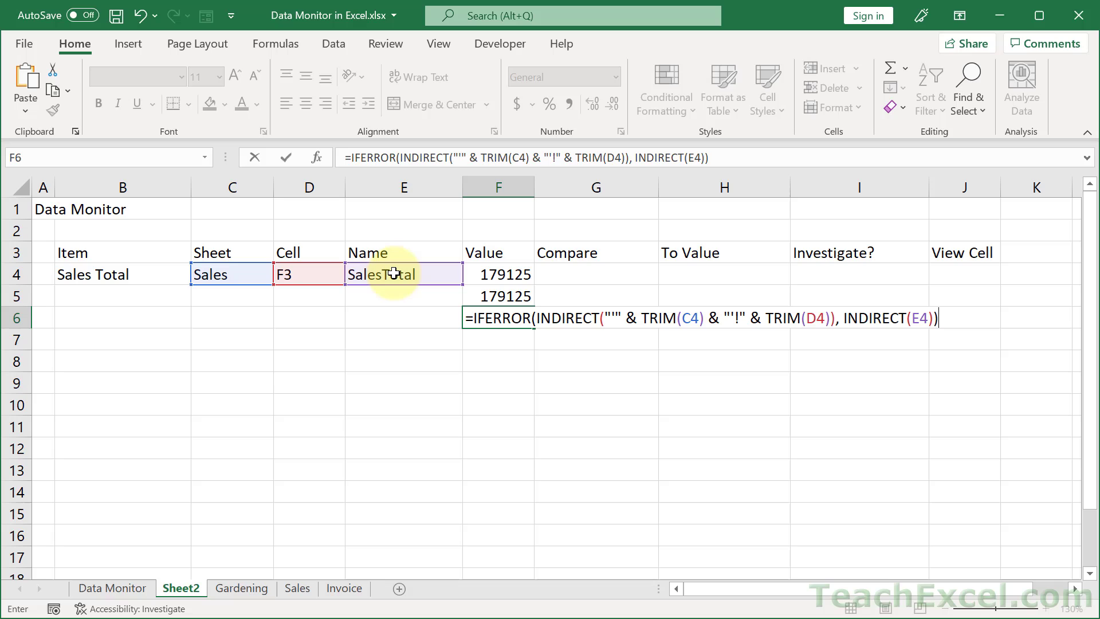
pyautogui.hotkey('ctrl', 'Return')
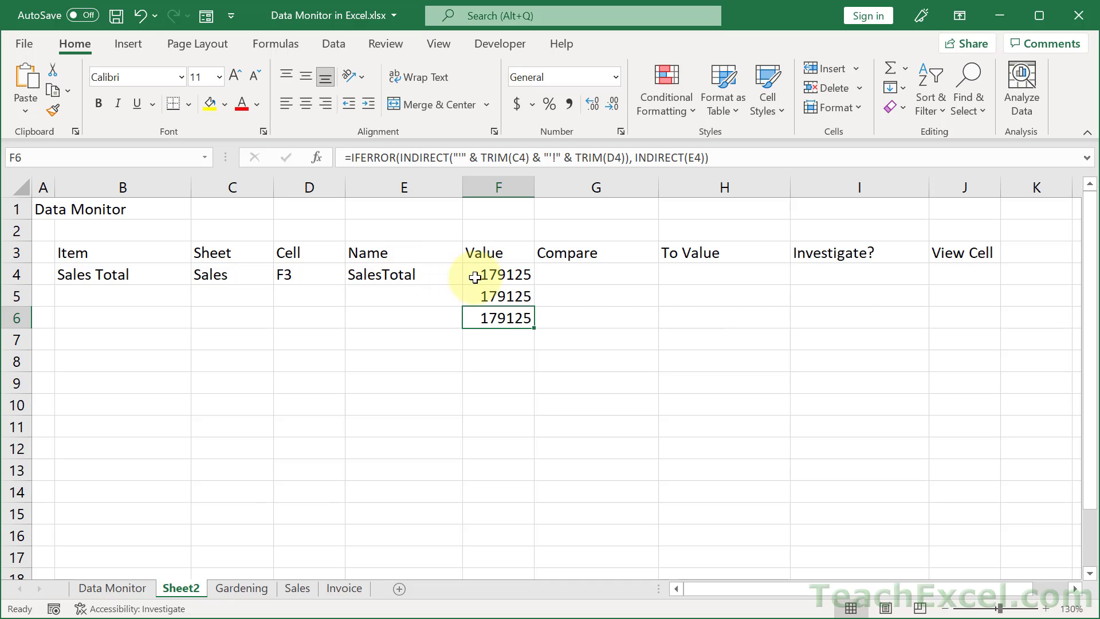
# Clear the F4:F5 test values and move the IFERROR formula from F6 into F4, showing 179125
pyautogui.moveTo(503, 275); pyautogui.dragTo(508, 299)
pyautogui.press('Delete')
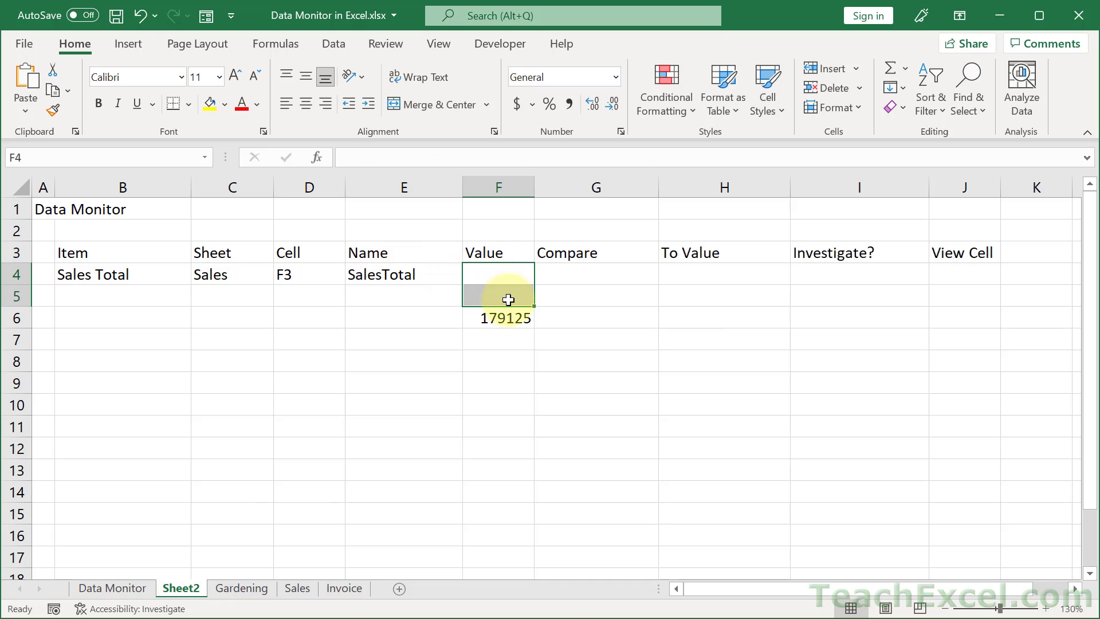
pyautogui.doubleClick(505, 316)
pyautogui.press('Home')
pyautogui.hotkey('shift', 'End')
pyautogui.hotkey('ctrl', 'c')
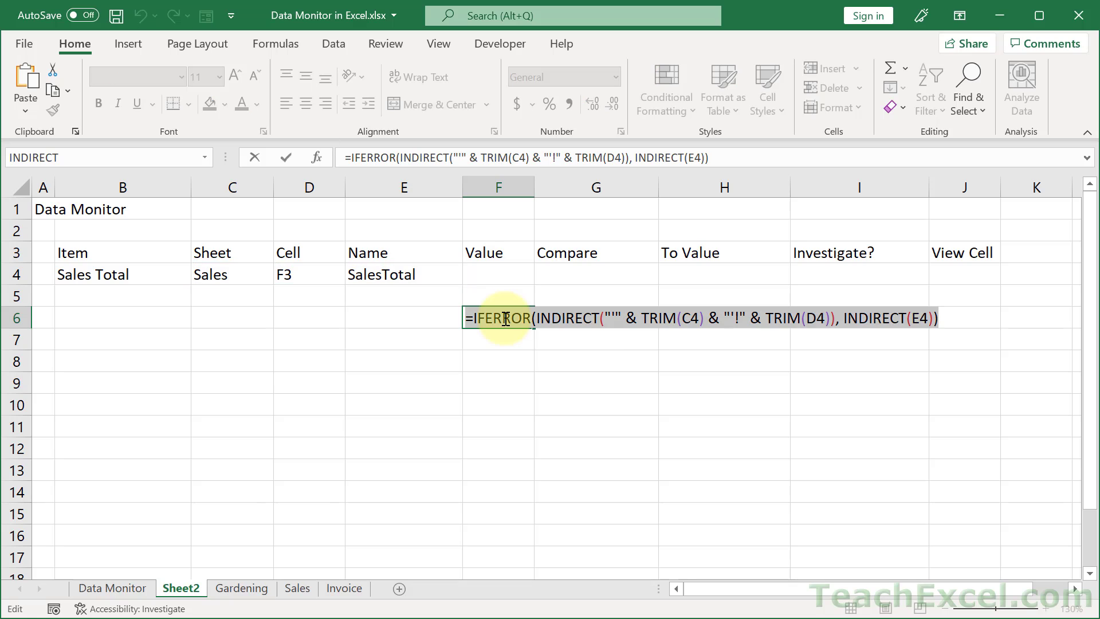
pyautogui.press('Delete')
pyautogui.press('Return')
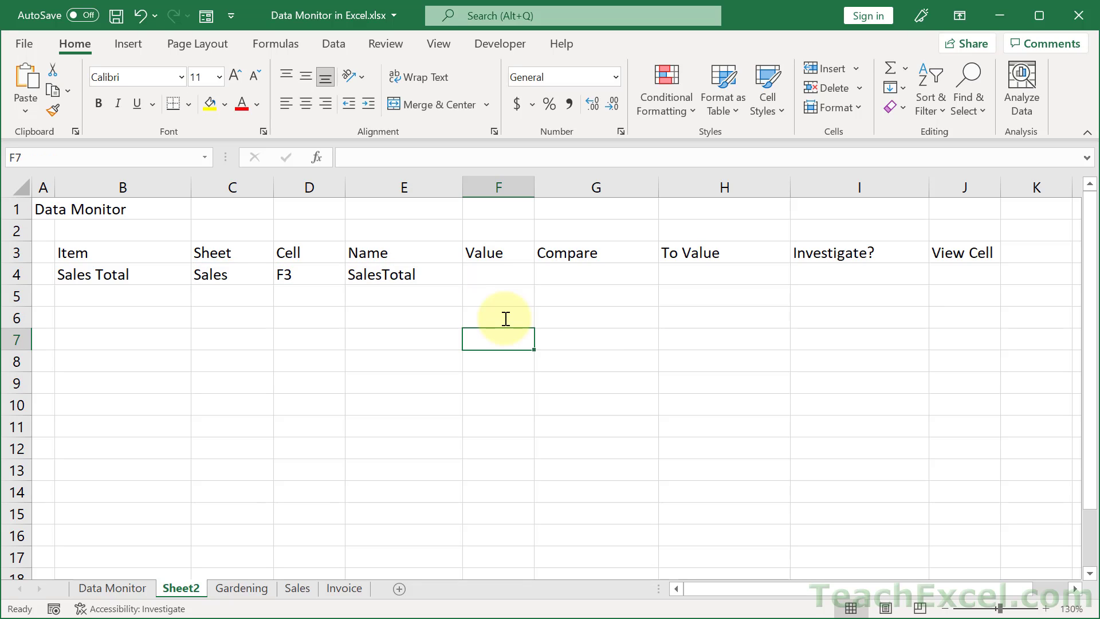
pyautogui.doubleClick(501, 280)
pyautogui.hotkey('ctrl', 'v')
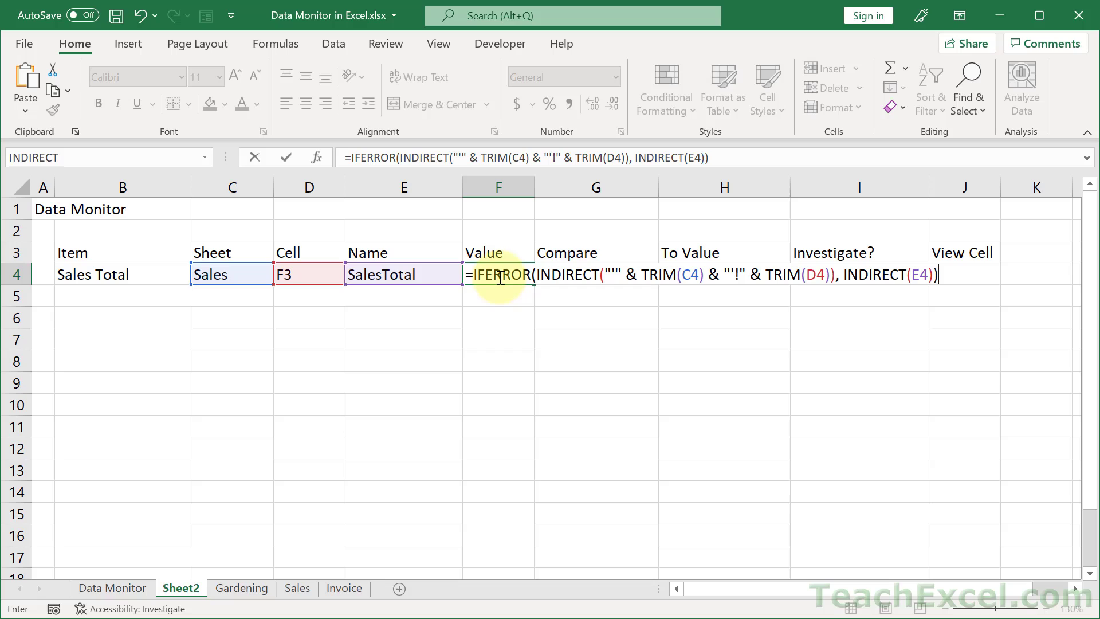
pyautogui.press('Return')
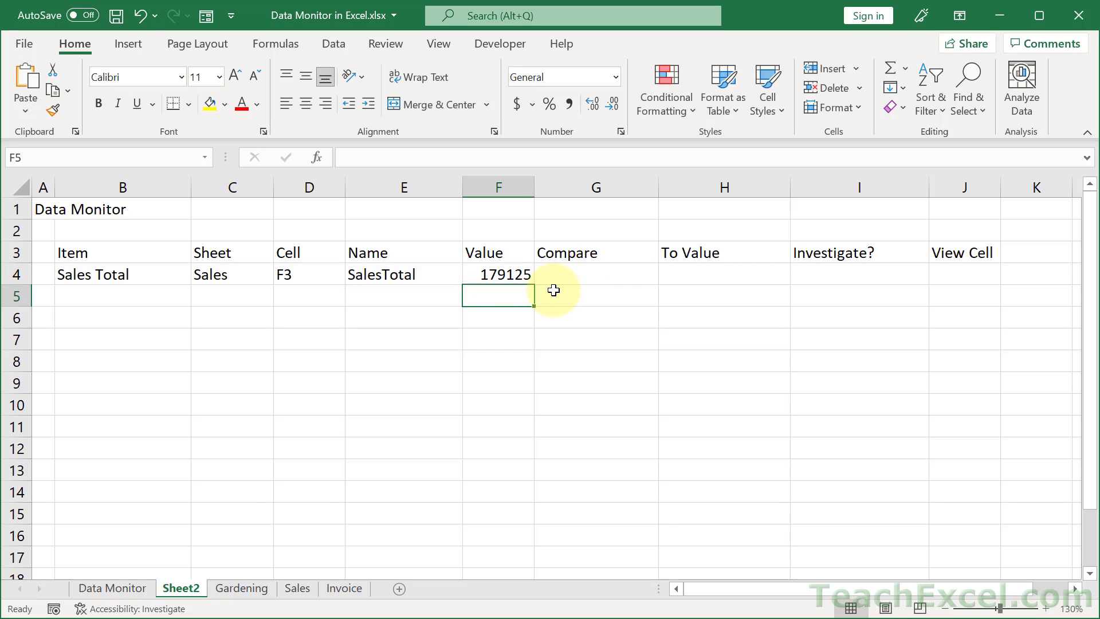
# Add list data validation to G4 with the source <,>,=,>=,<=,<>
pyautogui.click(568, 273)
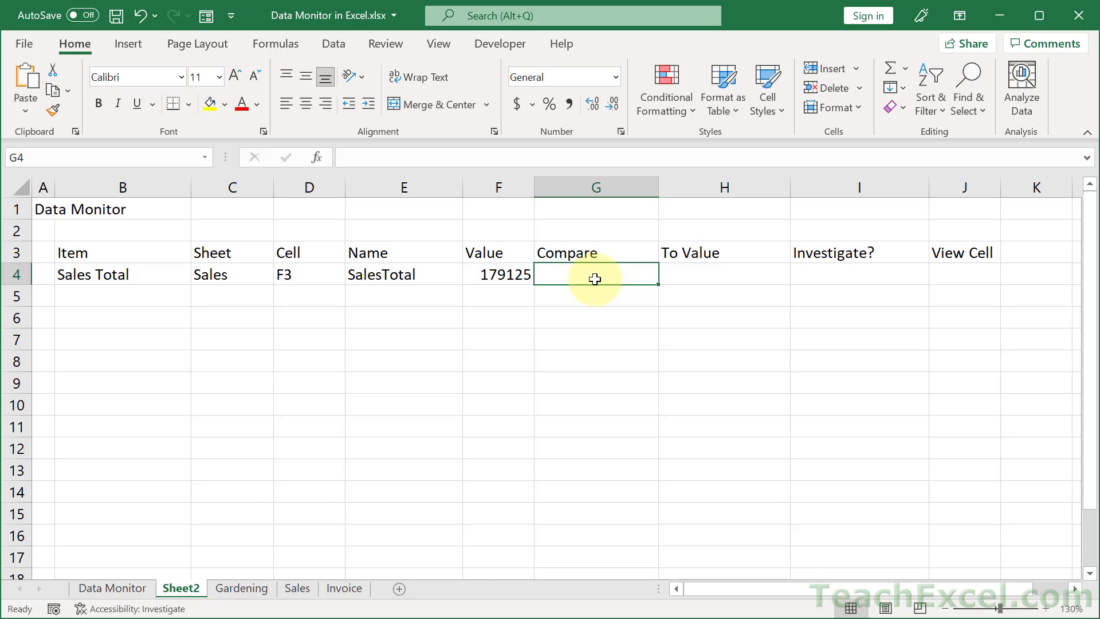
pyautogui.click(333, 44)
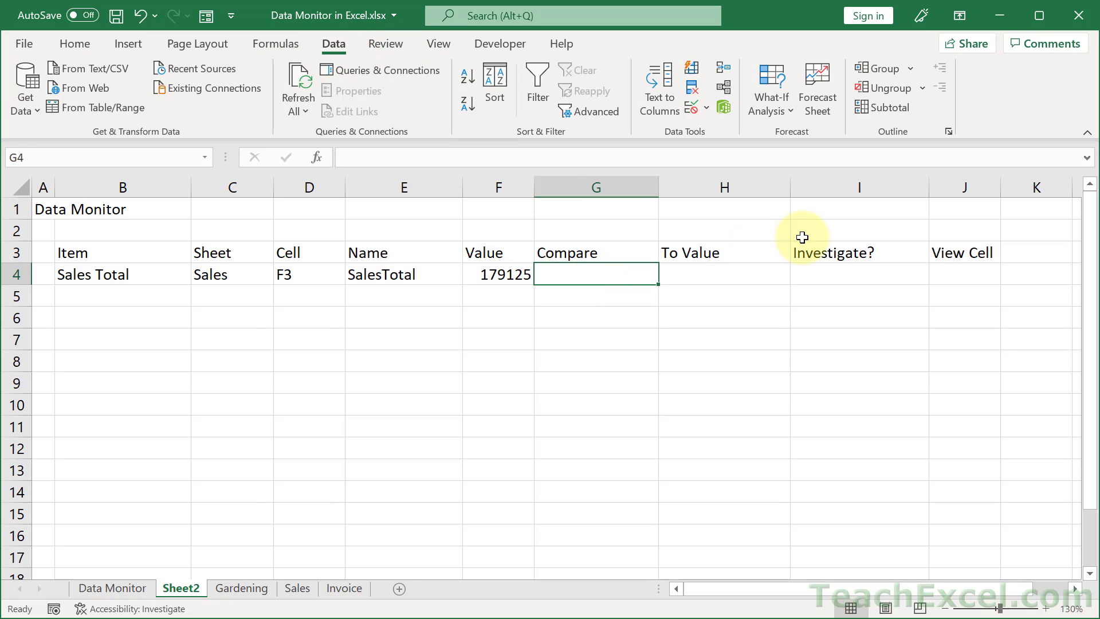
pyautogui.click(690, 106)
pyautogui.click(724, 312)
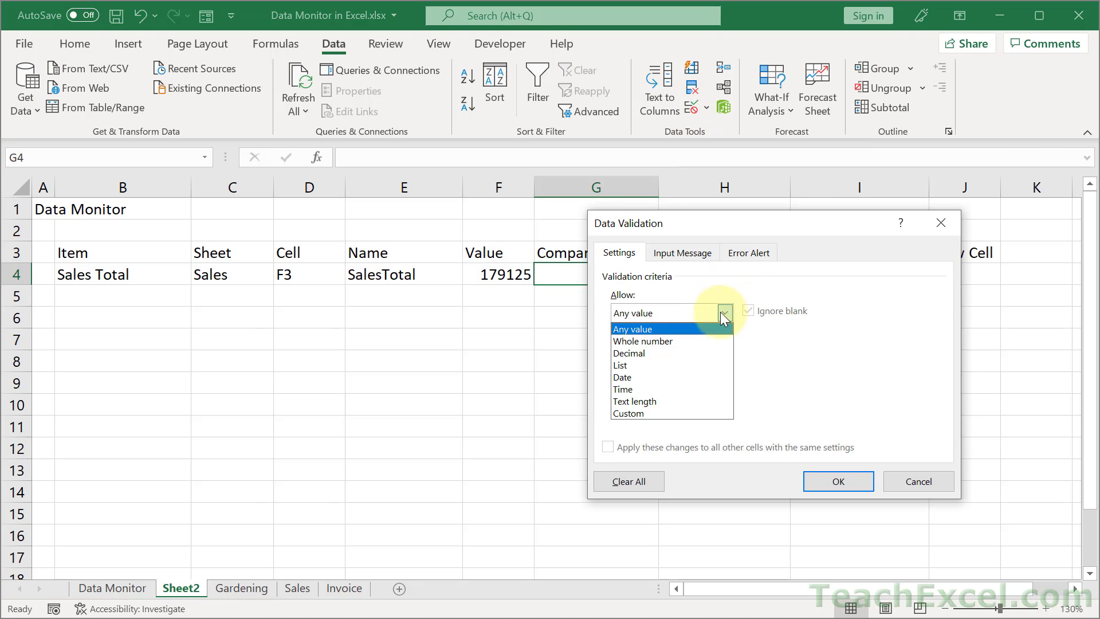
pyautogui.click(618, 366)
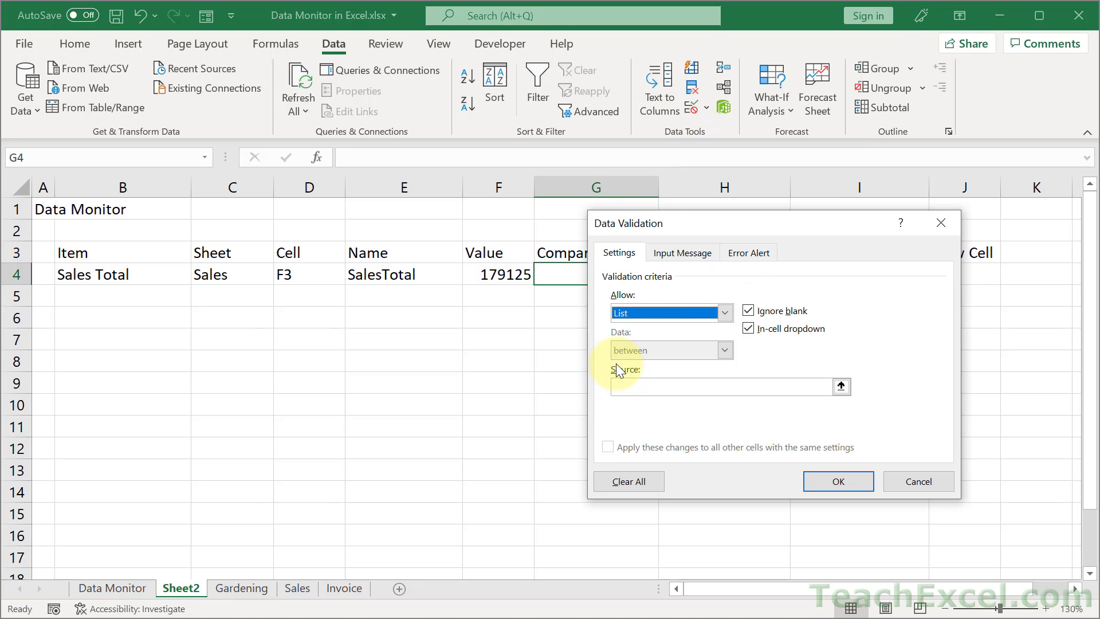
pyautogui.click(651, 385)
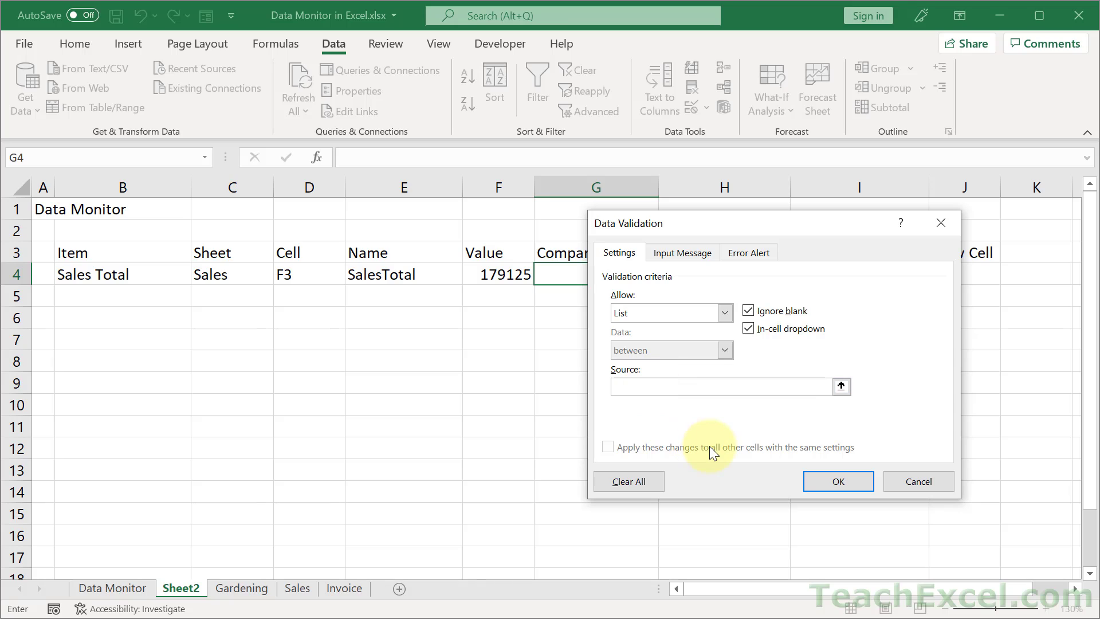
pyautogui.write('<,>,=,>=,<=,<>')
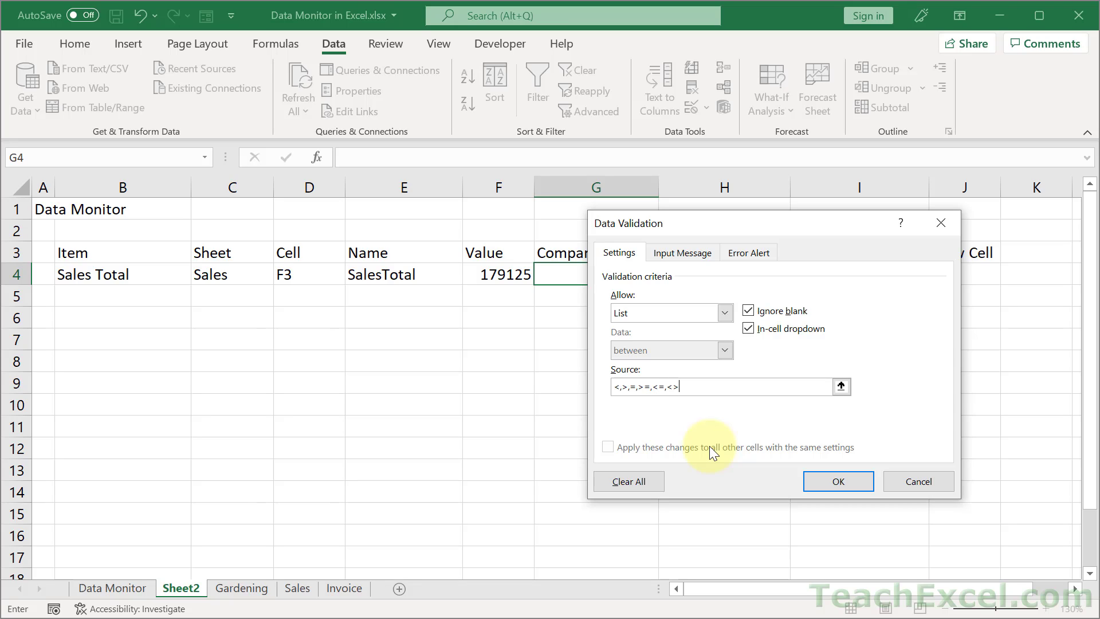
pyautogui.click(832, 479)
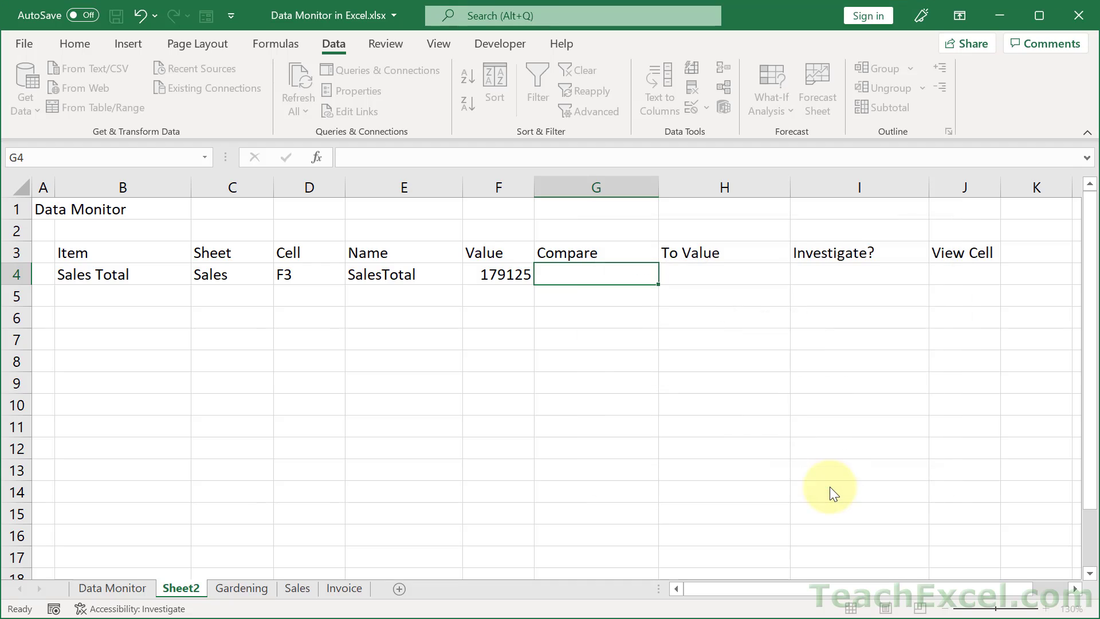
# Pick > in G4, enter 50000 in H4, and begin =COUNTIF( in I4
pyautogui.click(665, 275)
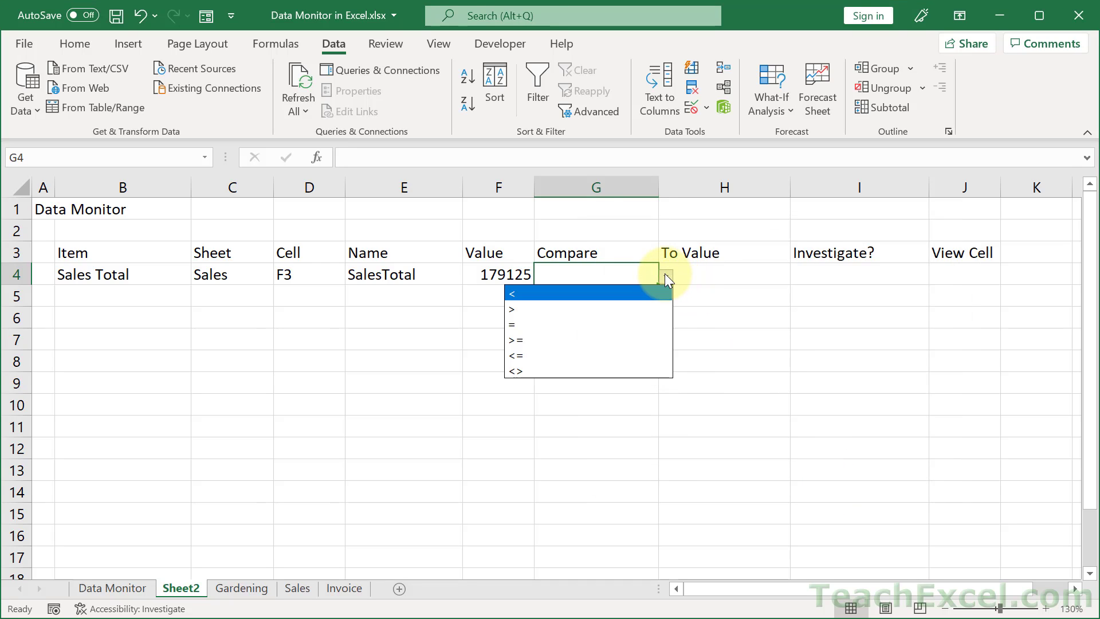
pyautogui.click(637, 304)
pyautogui.click(729, 272)
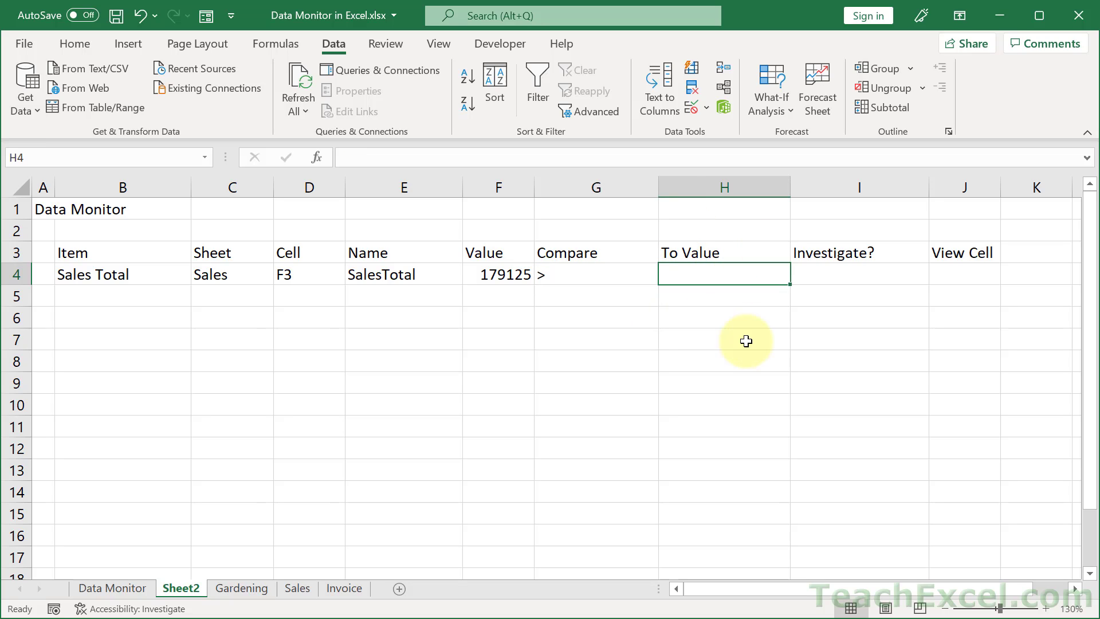
pyautogui.write('50000')
pyautogui.press('Tab')
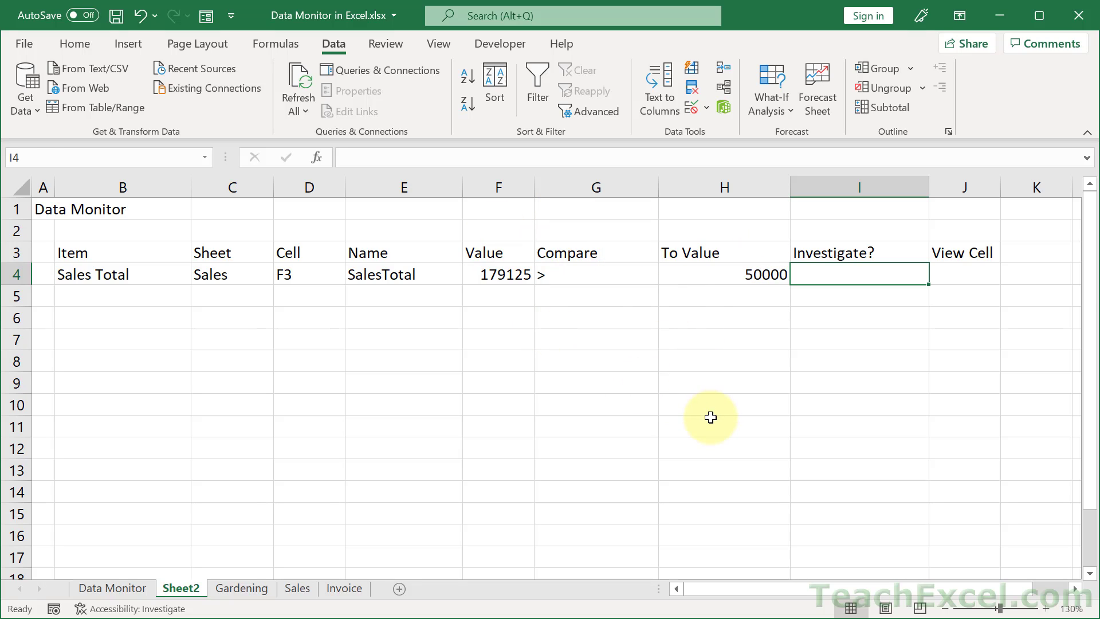
pyautogui.write('=countif')
pyautogui.press('Tab')
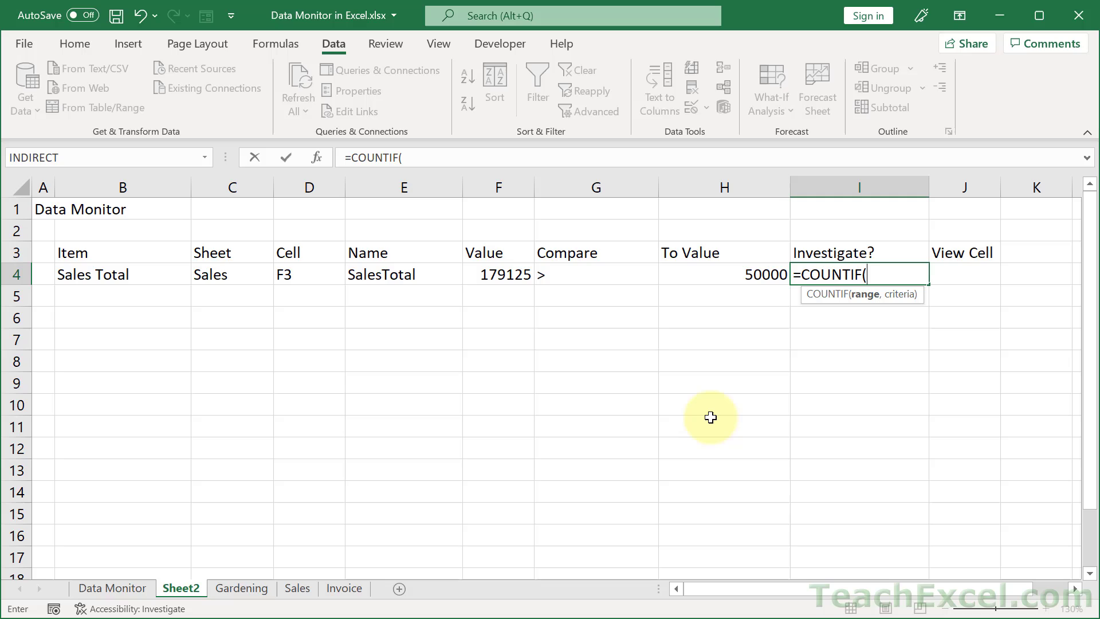
# Complete I4 as =COUNTIF(F4,G4&H4)
pyautogui.click(502, 276)
pyautogui.write(',')
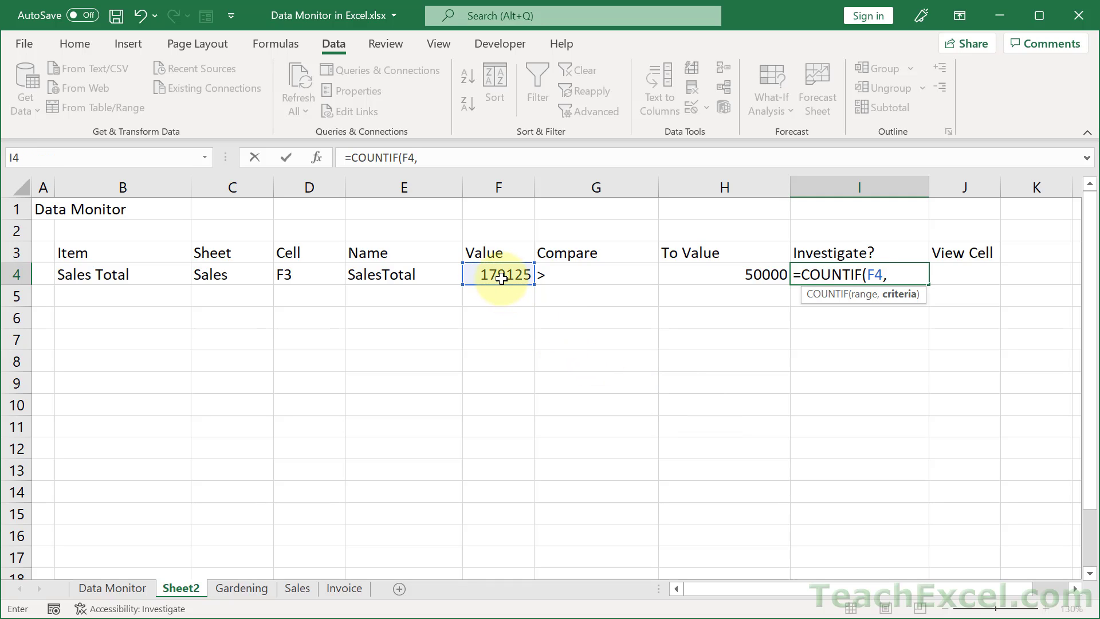
pyautogui.click(591, 277)
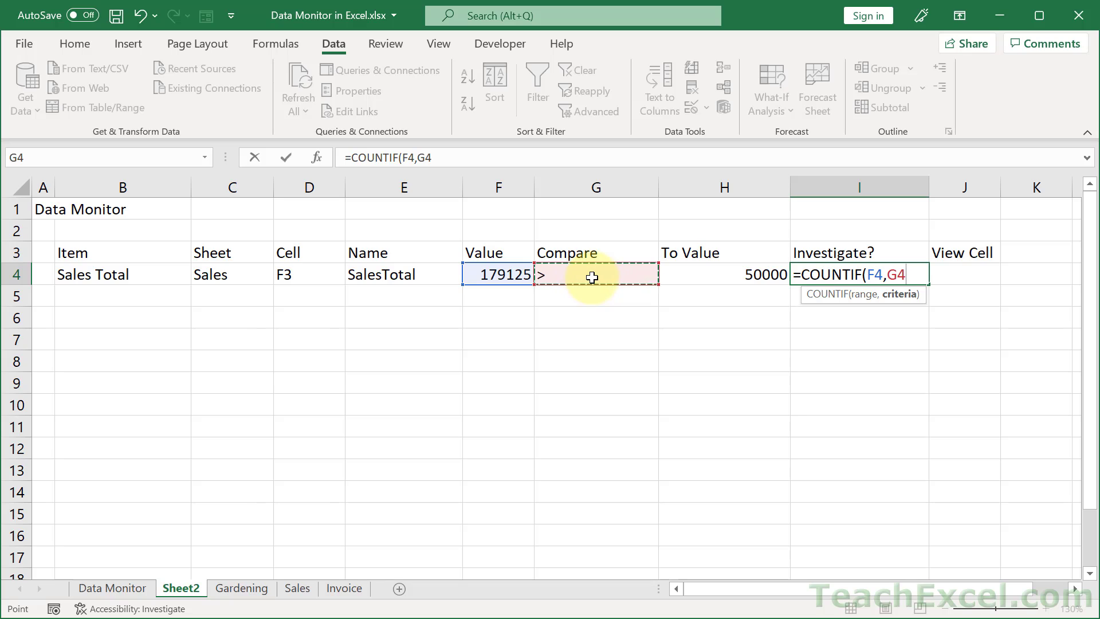
pyautogui.write('&')
pyautogui.click(710, 274)
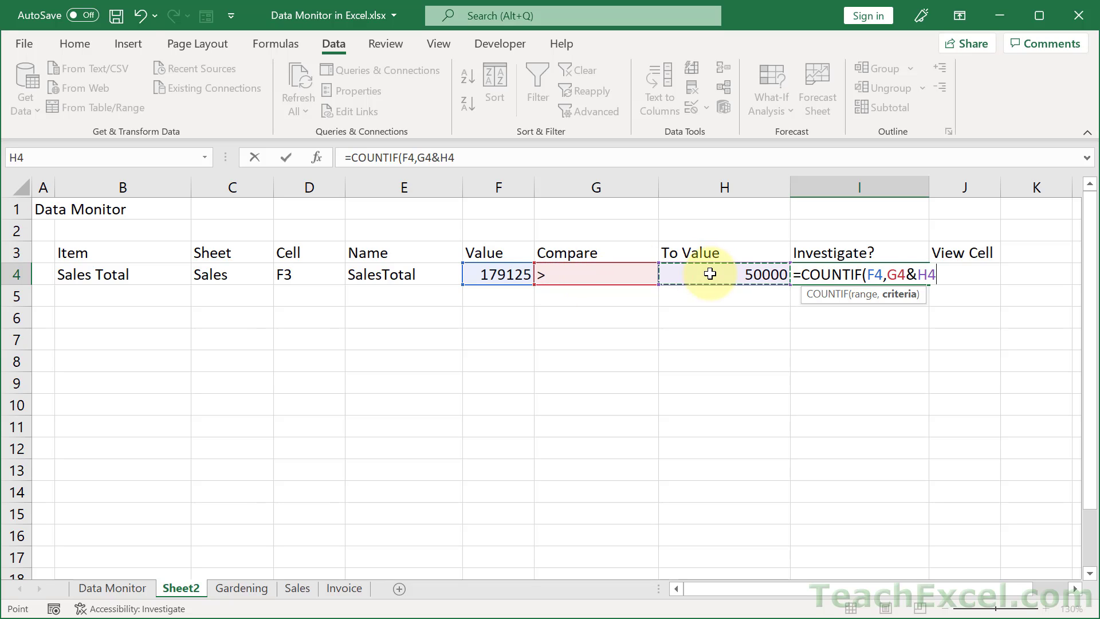
pyautogui.write(')')
pyautogui.hotkey('ctrl', 'Return')
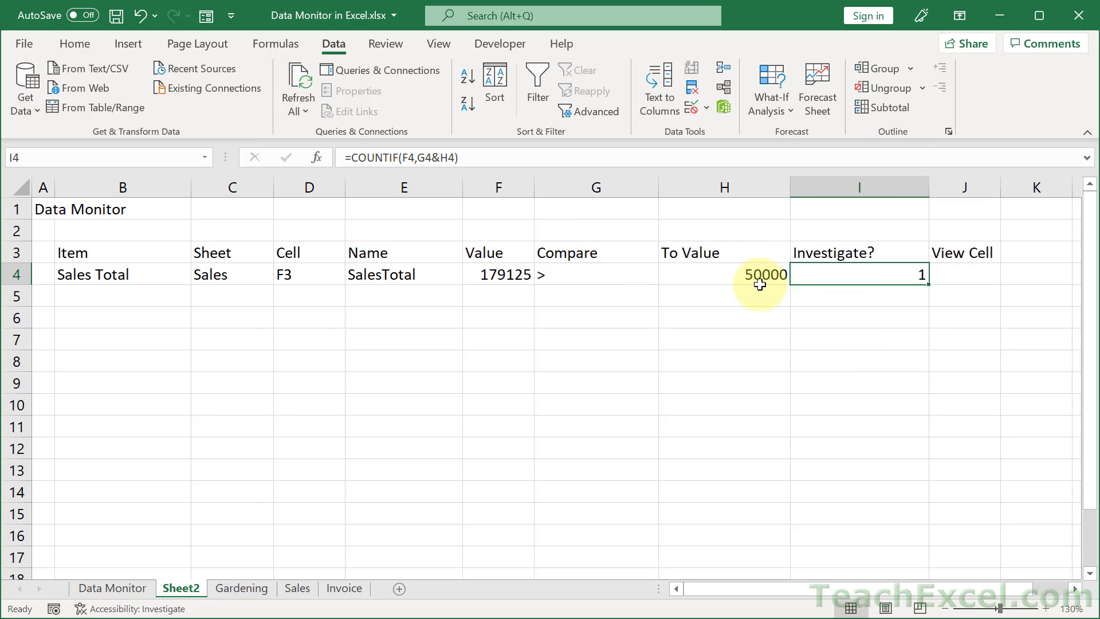
# Set the To Value to 200000 and wrap I4's formula in AND()
pyautogui.click(741, 278)
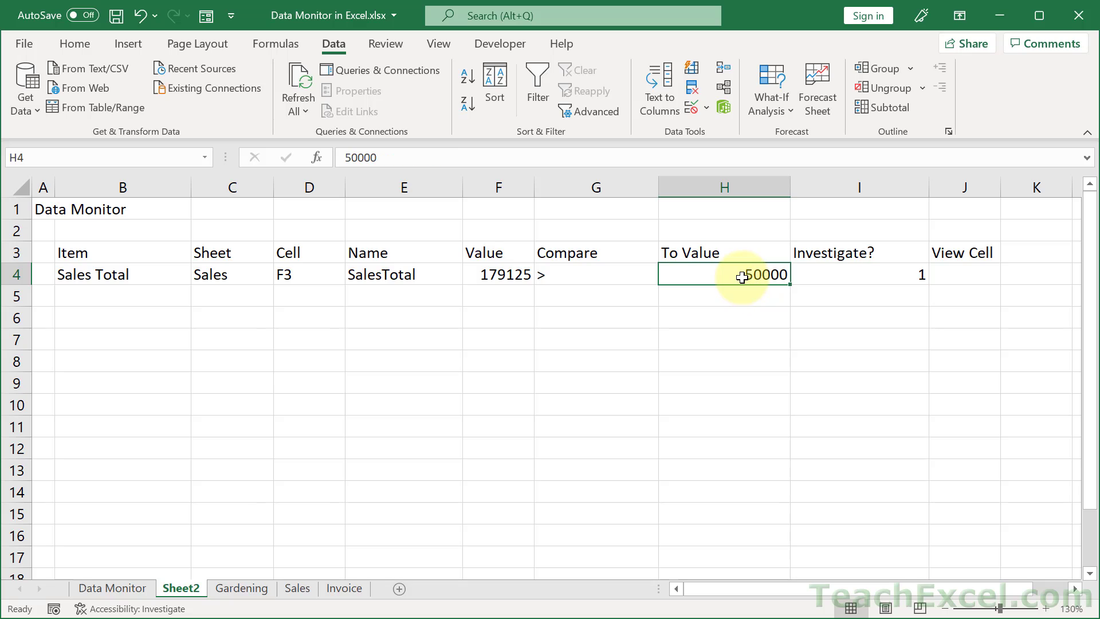
pyautogui.write('200000')
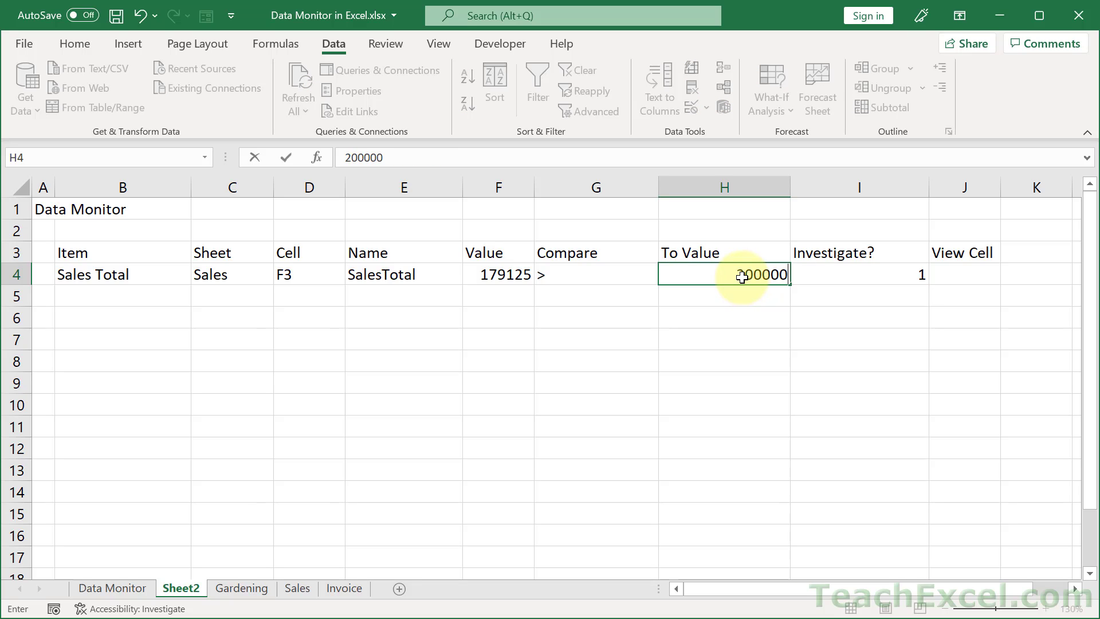
pyautogui.press('Return')
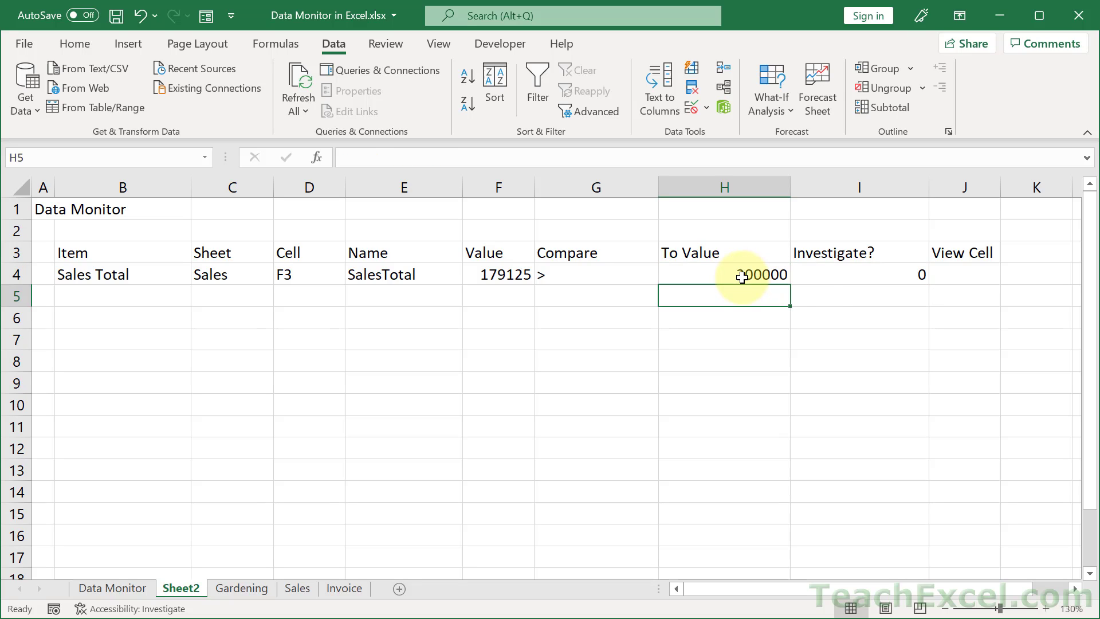
pyautogui.doubleClick(857, 270)
pyautogui.click(801, 274)
pyautogui.write('and(COUNTIF(F4,G4&H4')
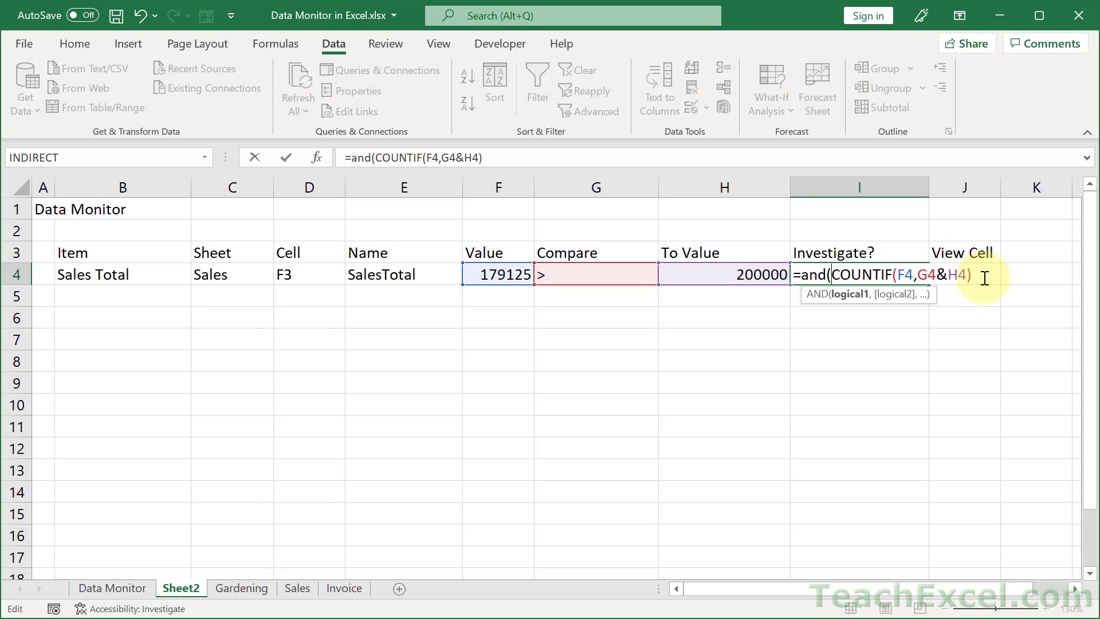
pyautogui.click(984, 278)
pyautogui.write(')')
pyautogui.hotkey('ctrl', 'Return')
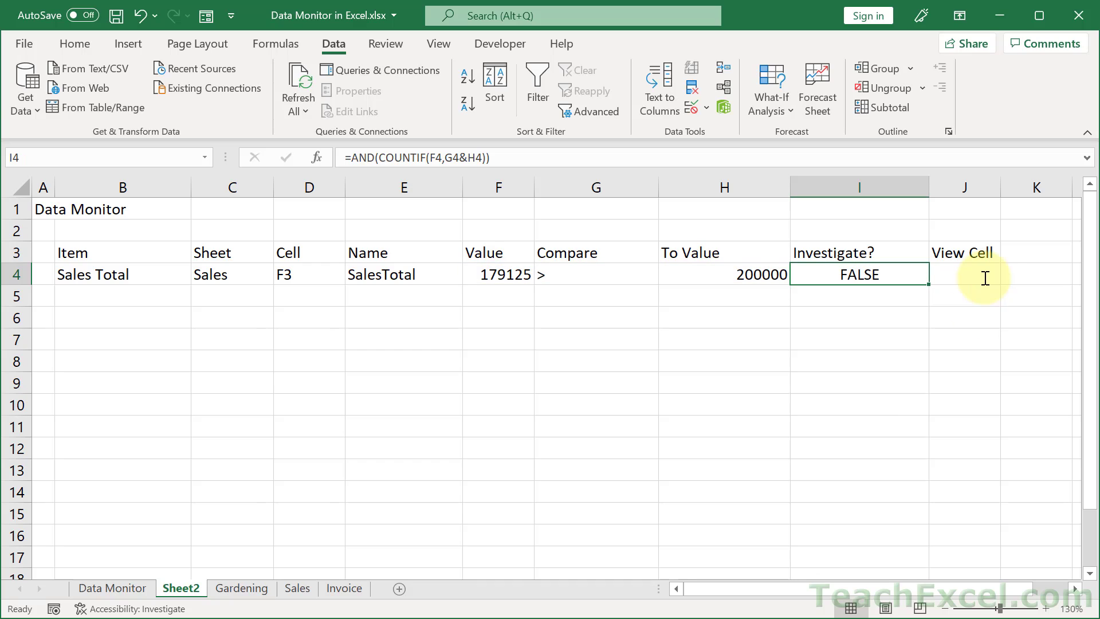
# Lower the To Value in H4 to 20 so I4 reads TRUE
pyautogui.click(740, 274)
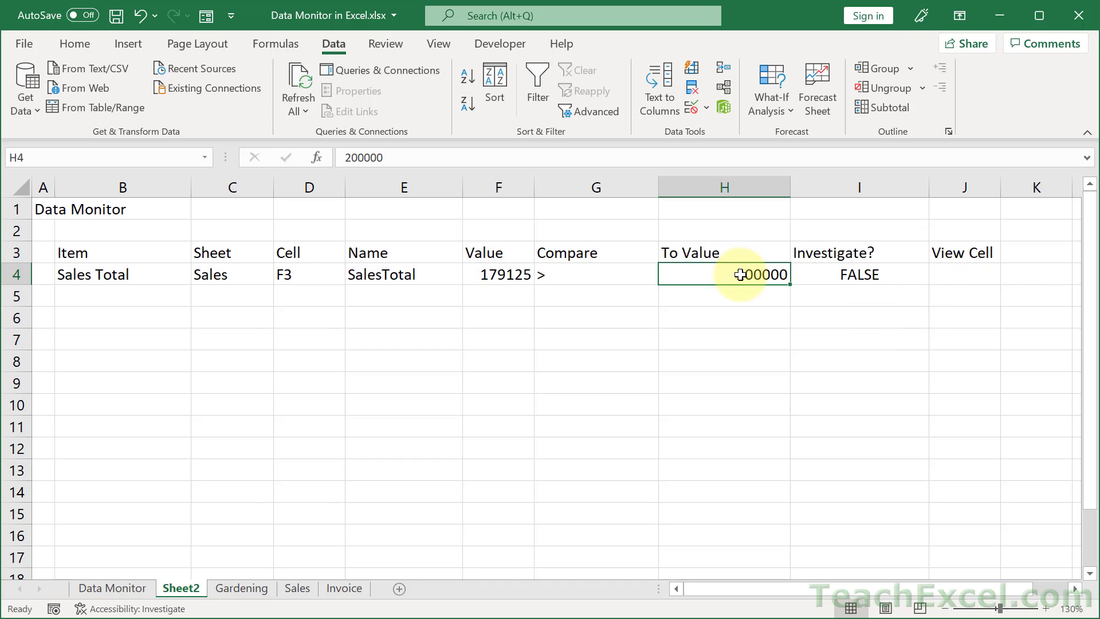
pyautogui.write('20')
pyautogui.hotkey('ctrl', 'Return')
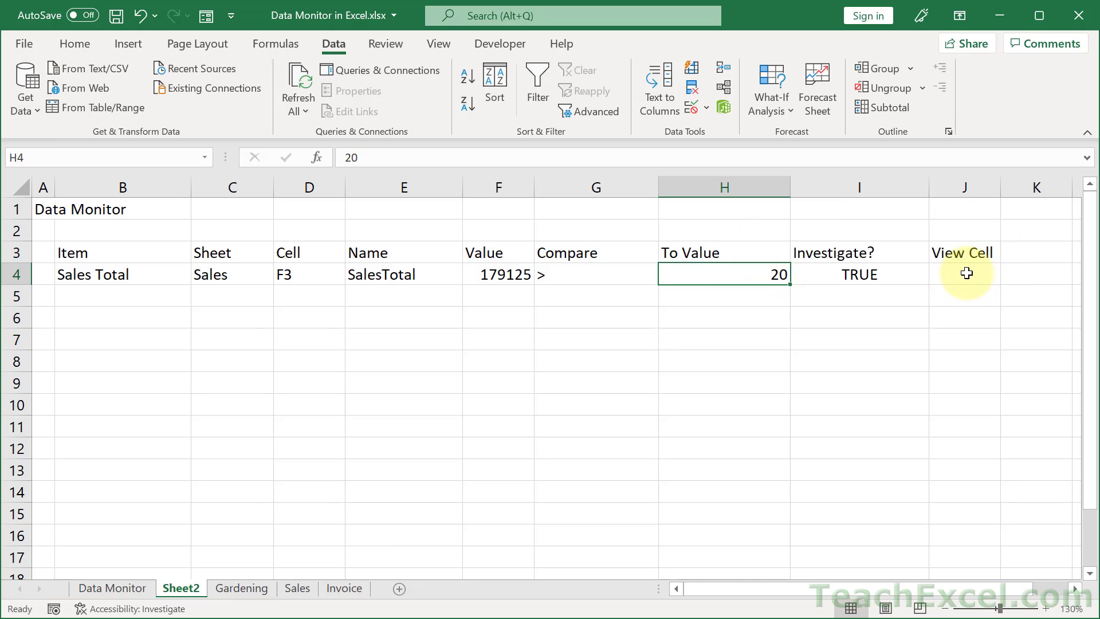
pyautogui.click(1075, 591)
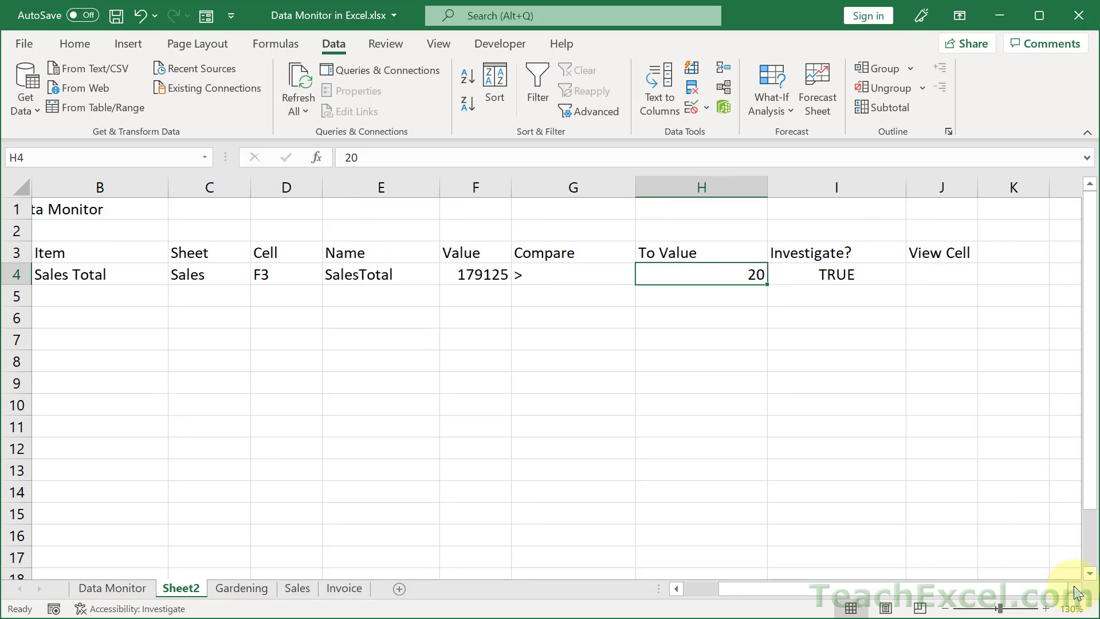
# Start J4 as =HYPERLINK( with IF(ISBLANK(E4), on a new formula line
pyautogui.doubleClick(927, 272)
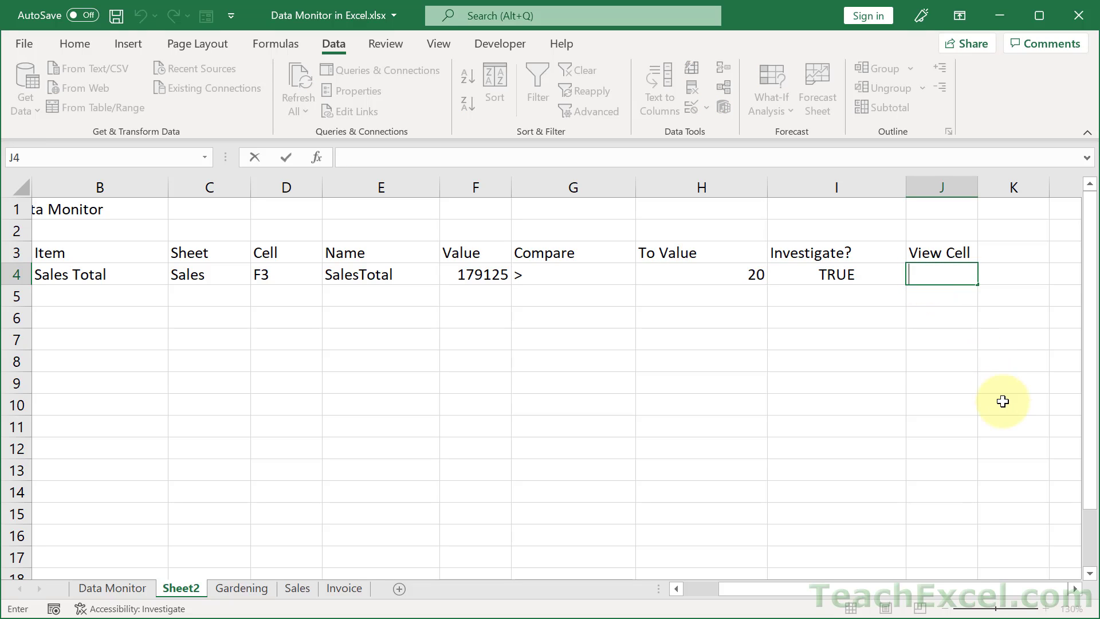
pyautogui.write('=hy')
pyautogui.press('Tab')
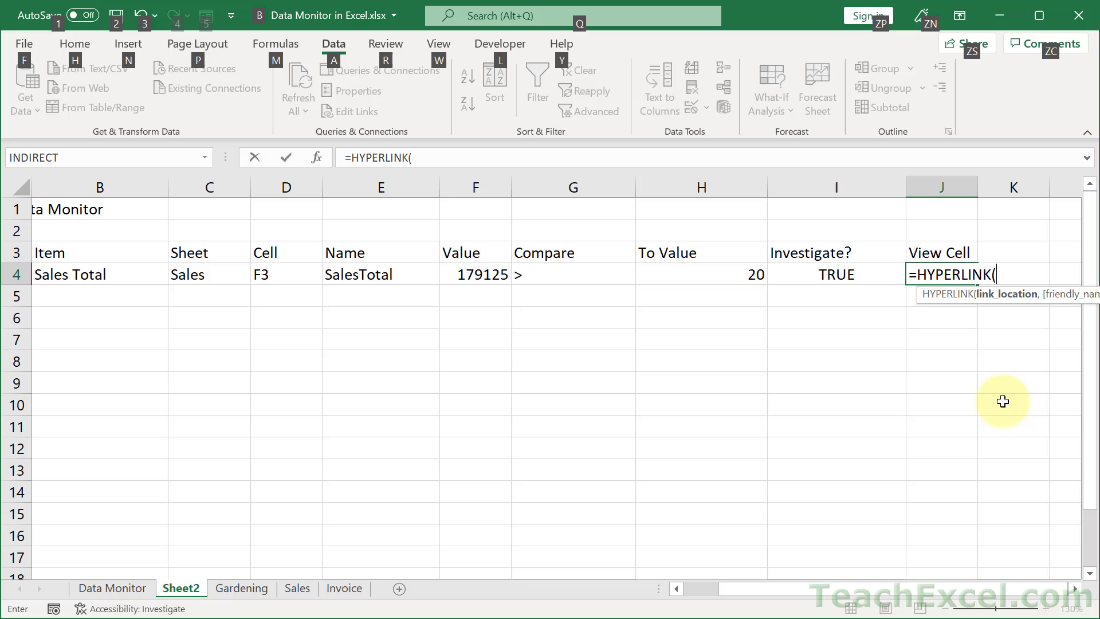
pyautogui.hotkey('alt', 'Return')
pyautogui.write('if(')
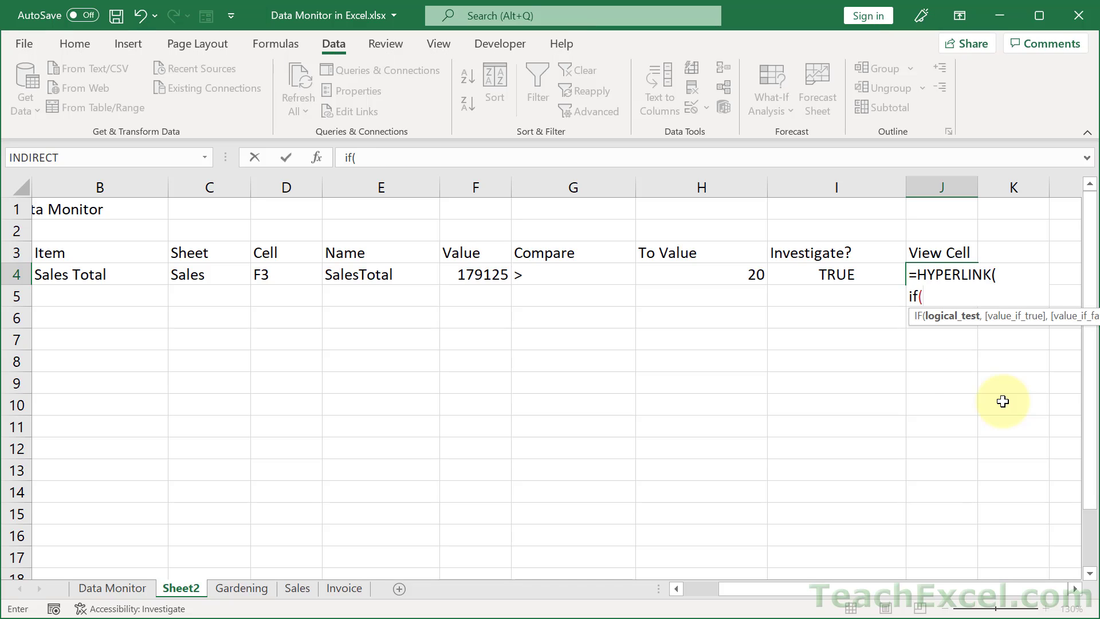
pyautogui.write('isbl')
pyautogui.press('Tab')
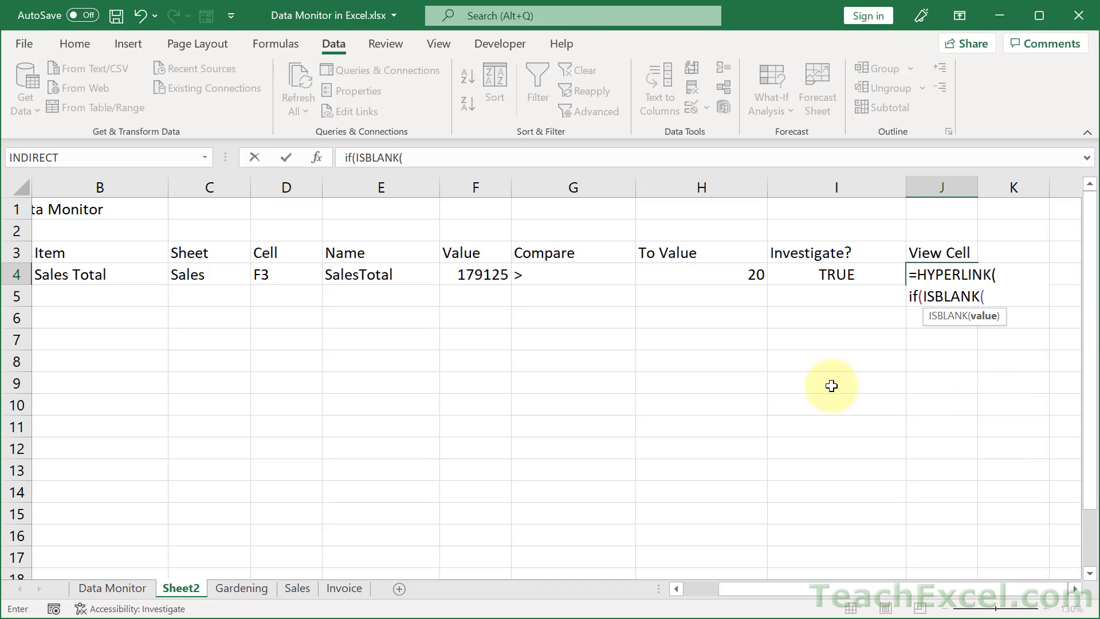
pyautogui.click(382, 277)
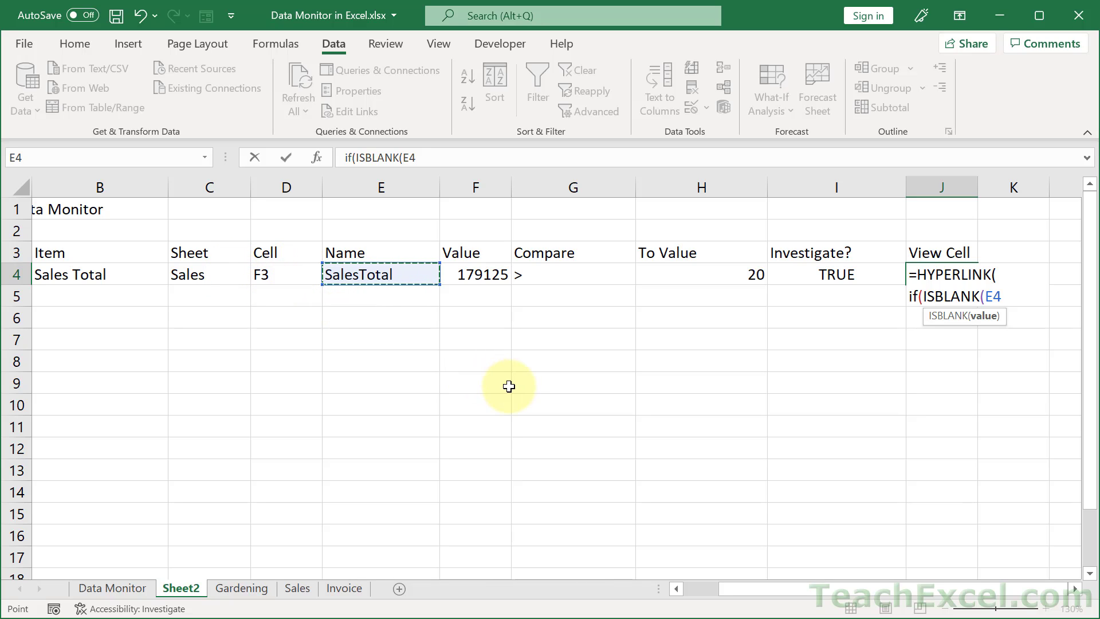
pyautogui.write('),')
pyautogui.hotkey('alt', 'Return')
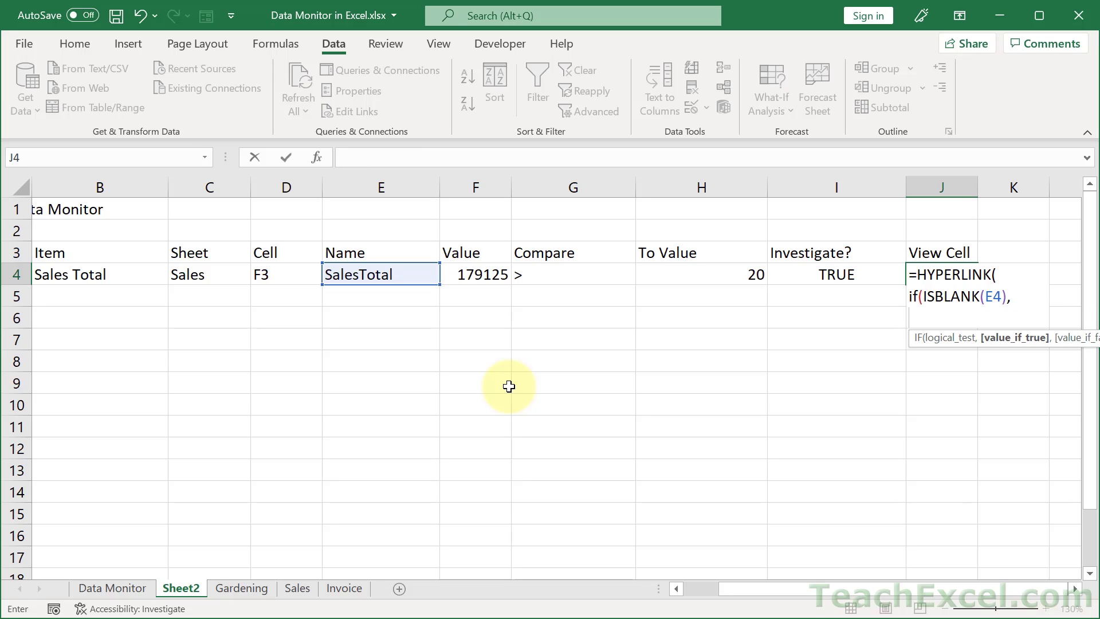
# Add the "#'"&C4&"'!"&D4 sheet-and-cell link as the blank-name branch
pyautogui.write('"#')
pyautogui.write("'")
pyautogui.write("'")
pyautogui.write(' &')
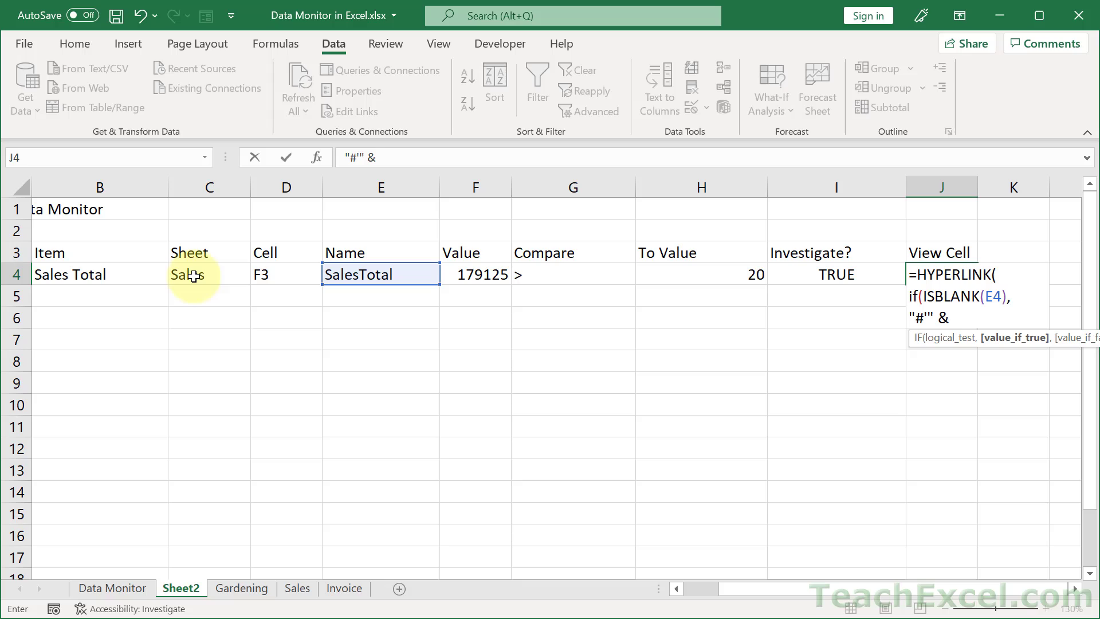
pyautogui.click(194, 276)
pyautogui.write('&')
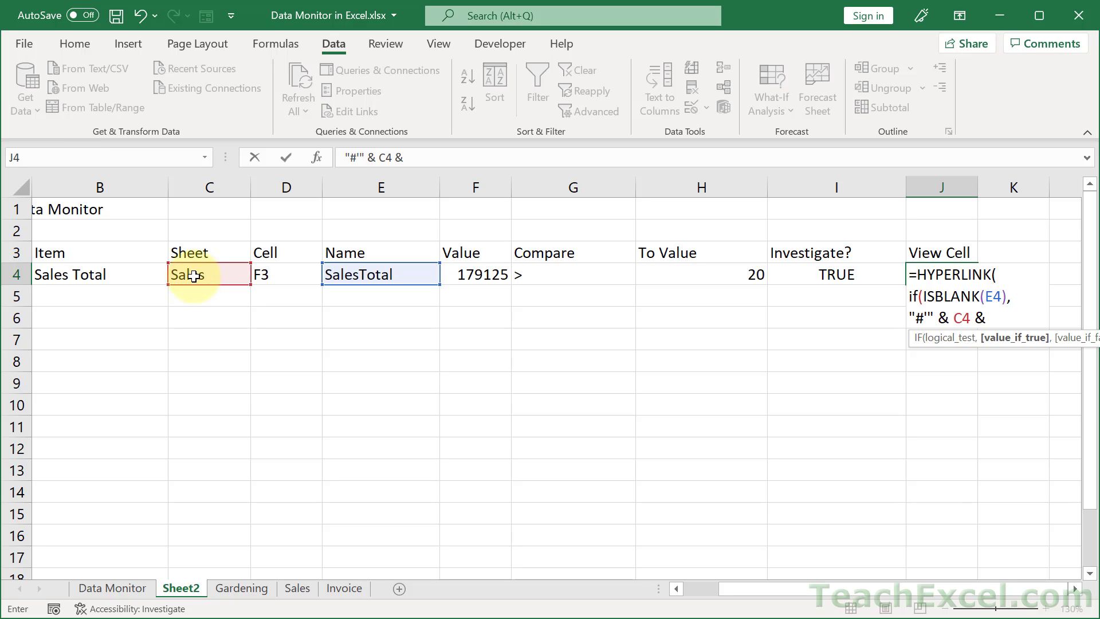
pyautogui.write(' "\'! ')
pyautogui.write(' &')
pyautogui.click(288, 272)
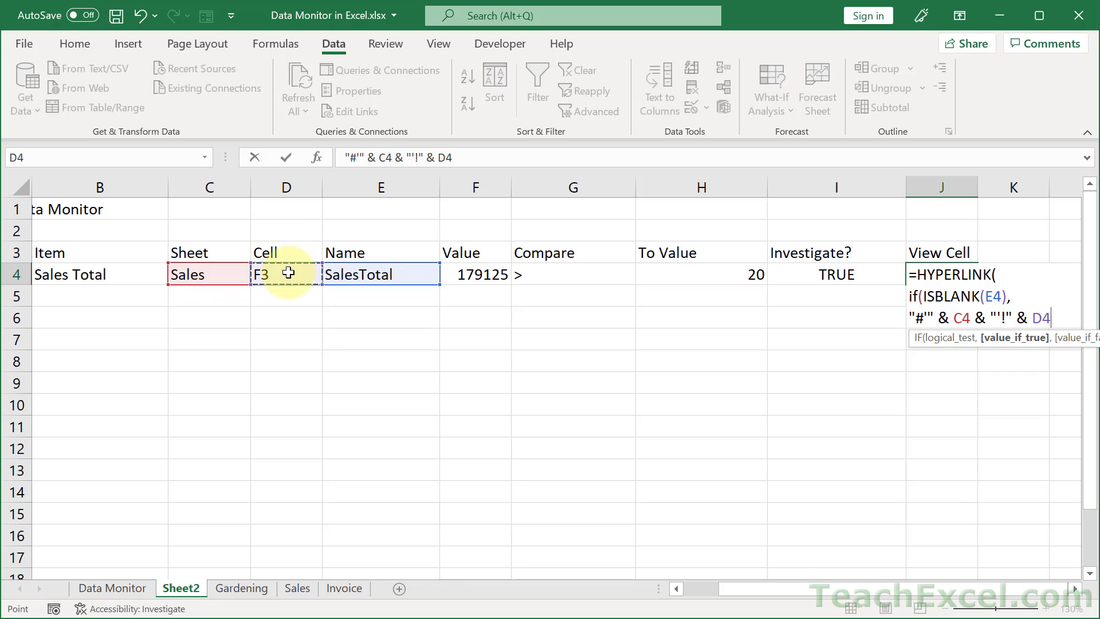
pyautogui.write(',')
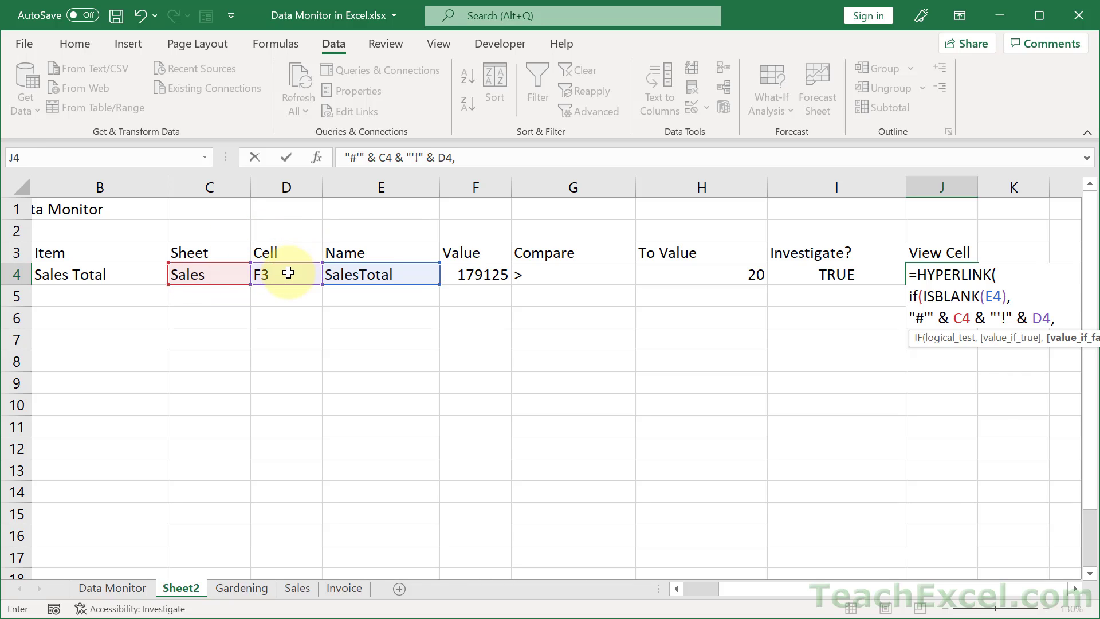
# Add the "#"&E4 else branch and the 'Click to View' label, then commit J4
pyautogui.hotkey('alt', 'Return')
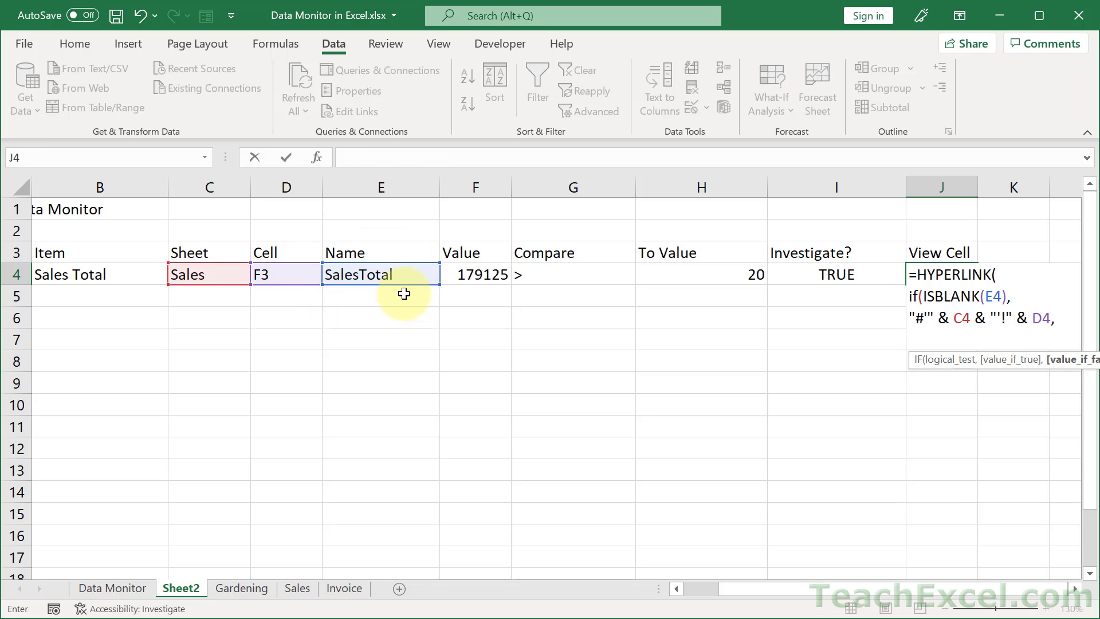
pyautogui.write('"#" &')
pyautogui.click(412, 275)
pyautogui.write(')')
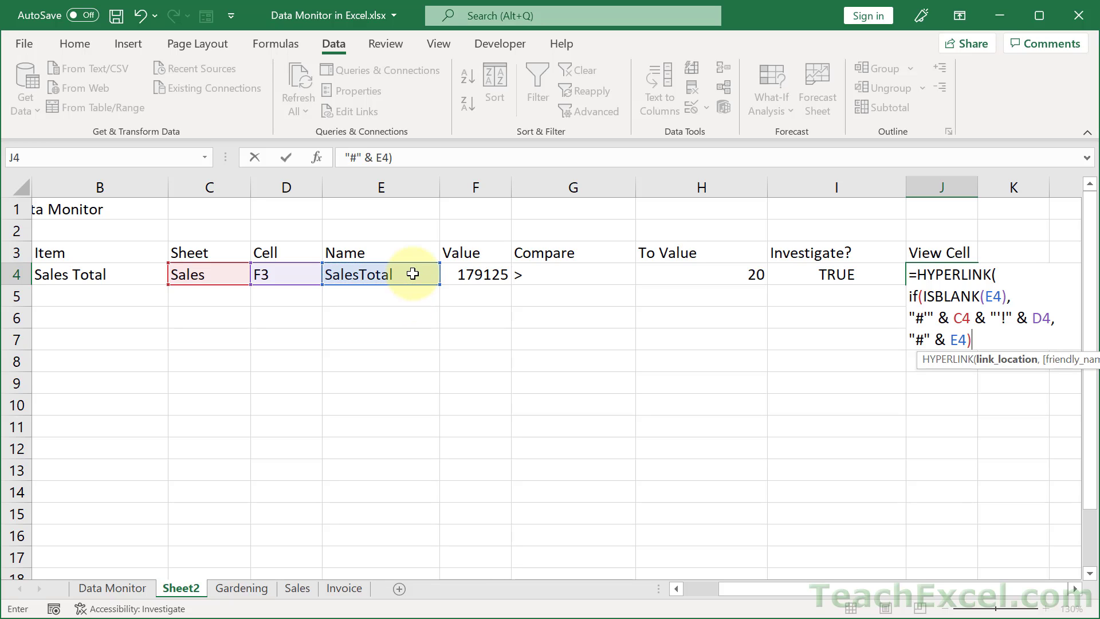
pyautogui.write(',')
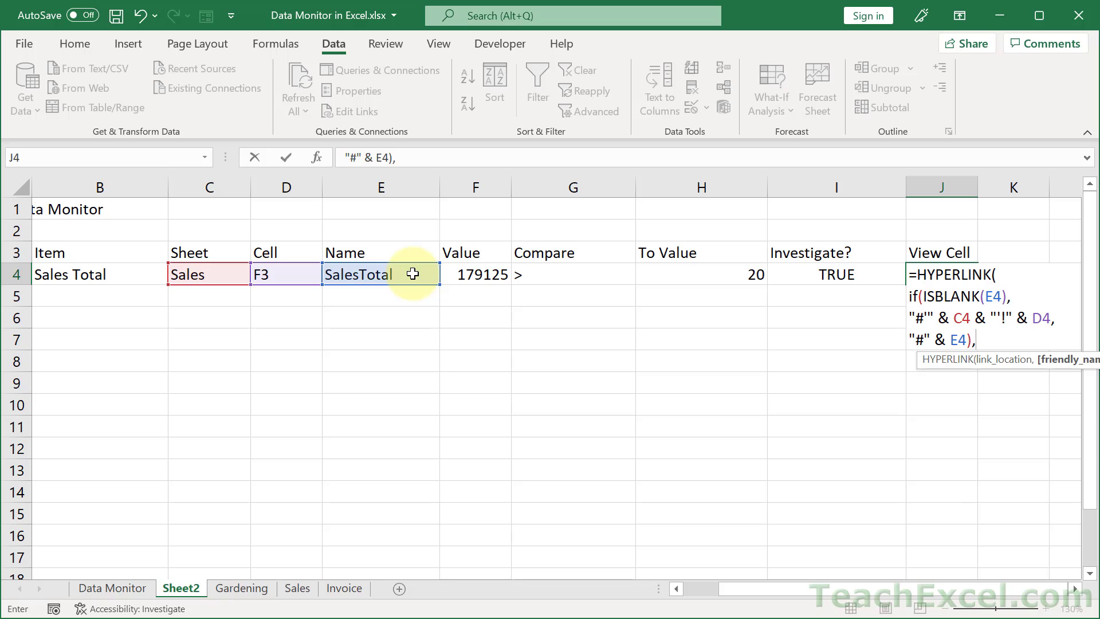
pyautogui.hotkey('alt', 'Return')
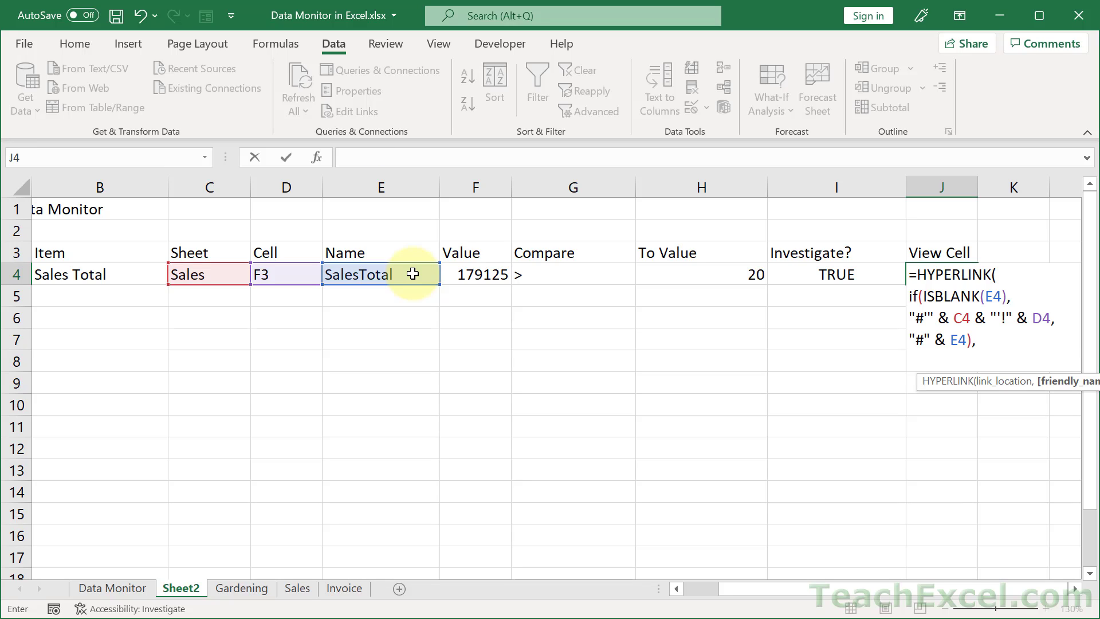
pyautogui.write('"Click')
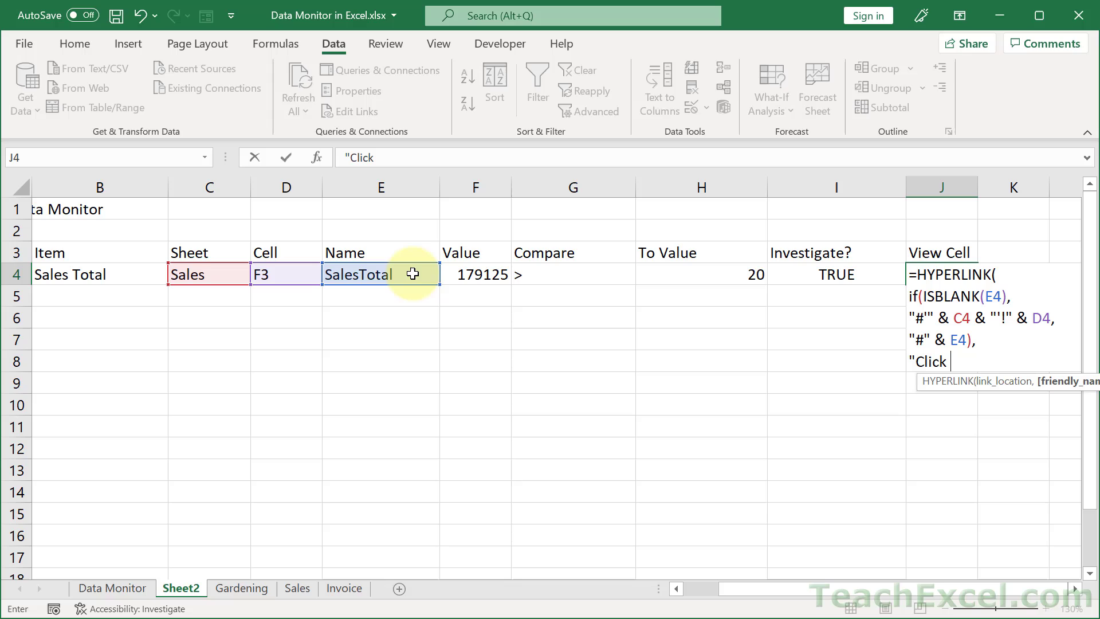
pyautogui.write('to View')
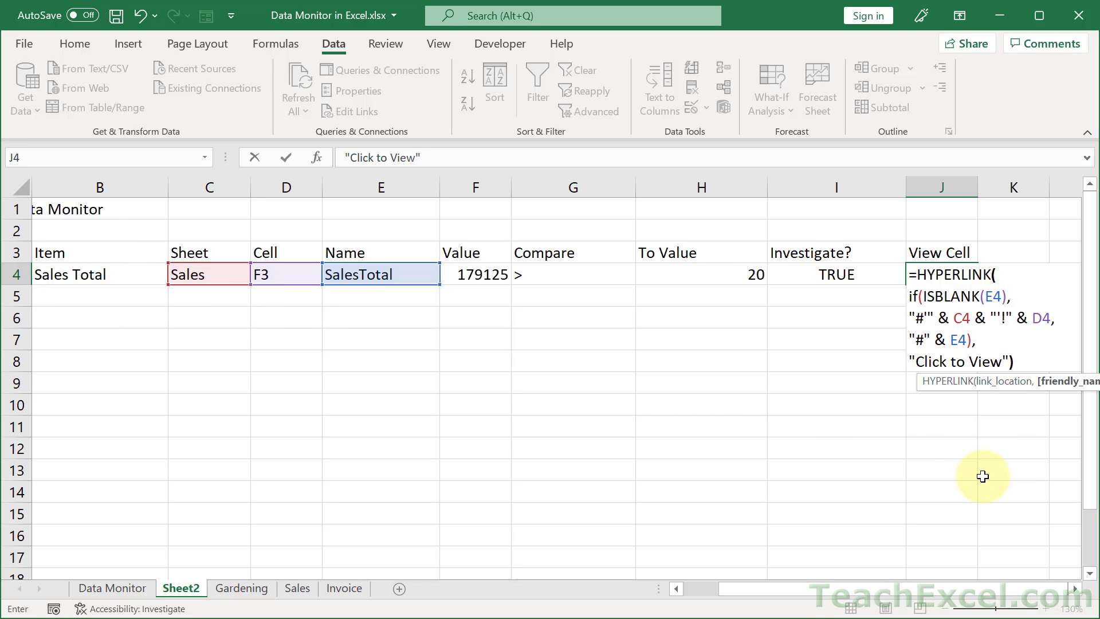
pyautogui.hotkey('ctrl', 'Return')
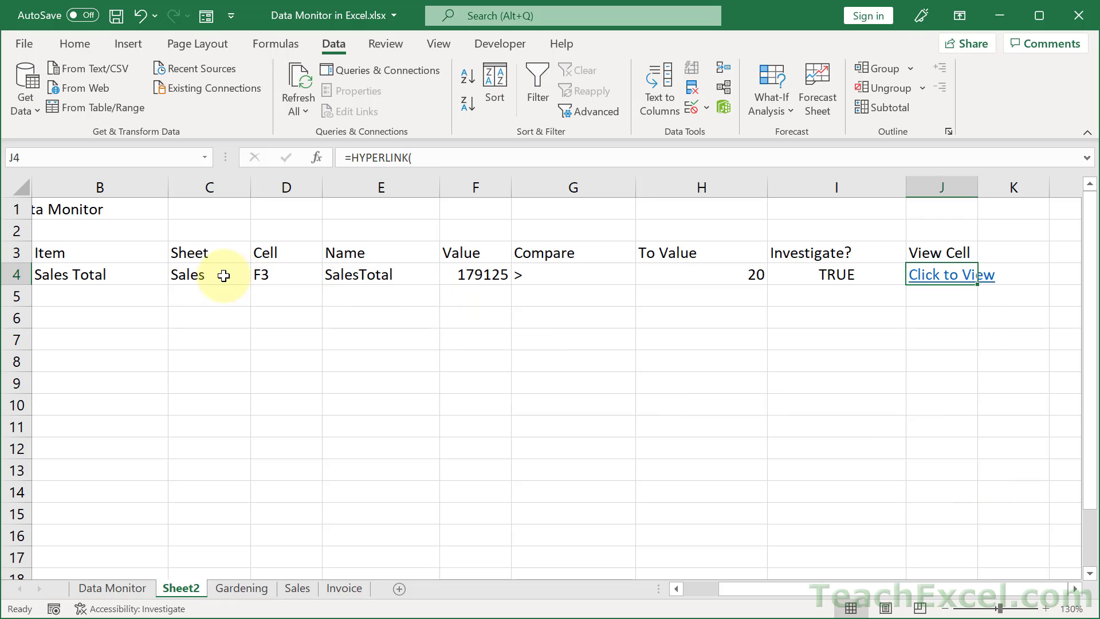
pyautogui.click(936, 275)
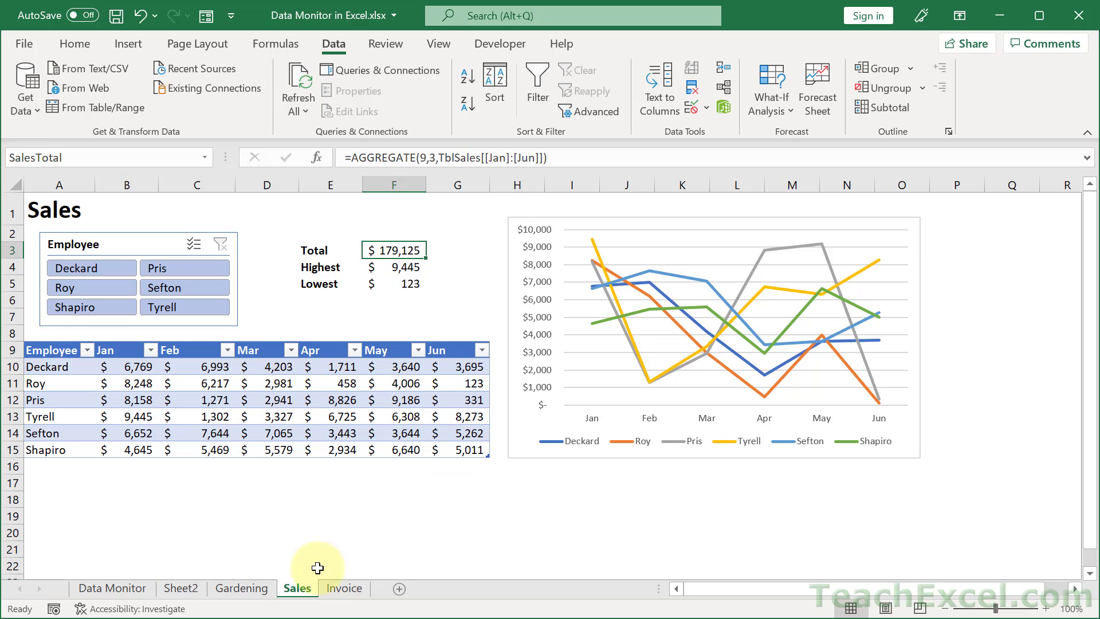
pyautogui.click(115, 590)
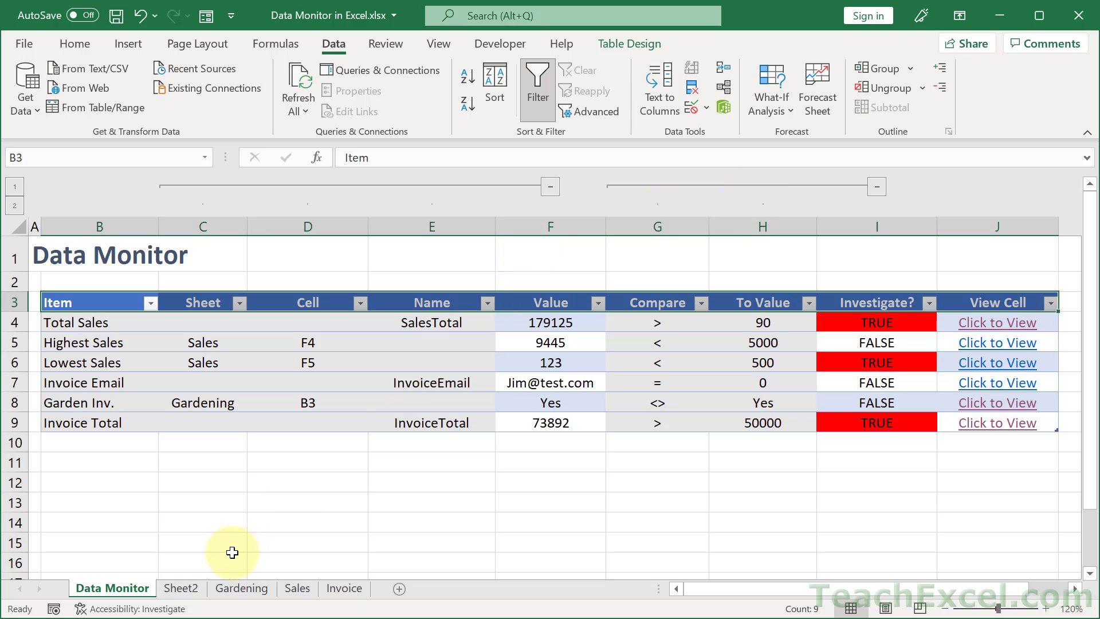
pyautogui.click(183, 587)
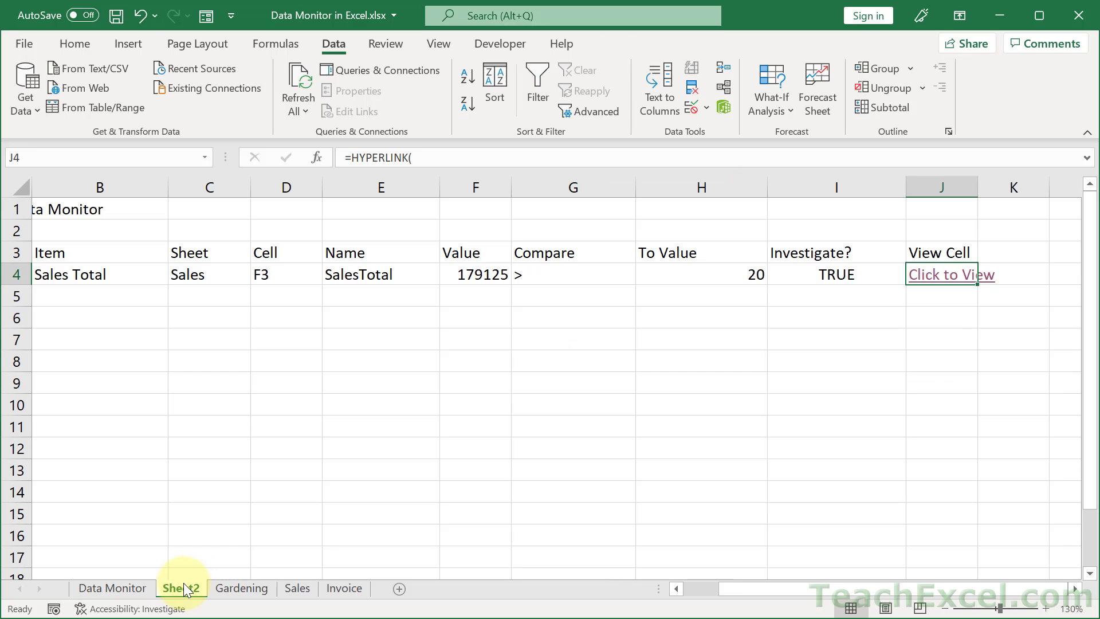
pyautogui.click(856, 276)
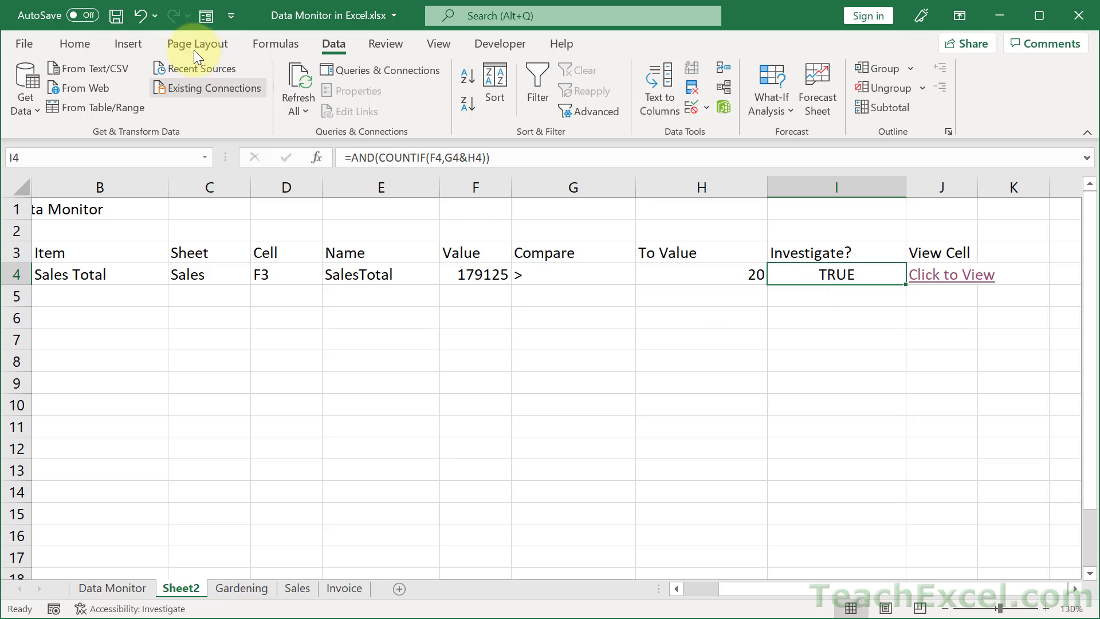
# Add a formula-based conditional format rule =I4 with a red fill
pyautogui.click(75, 43)
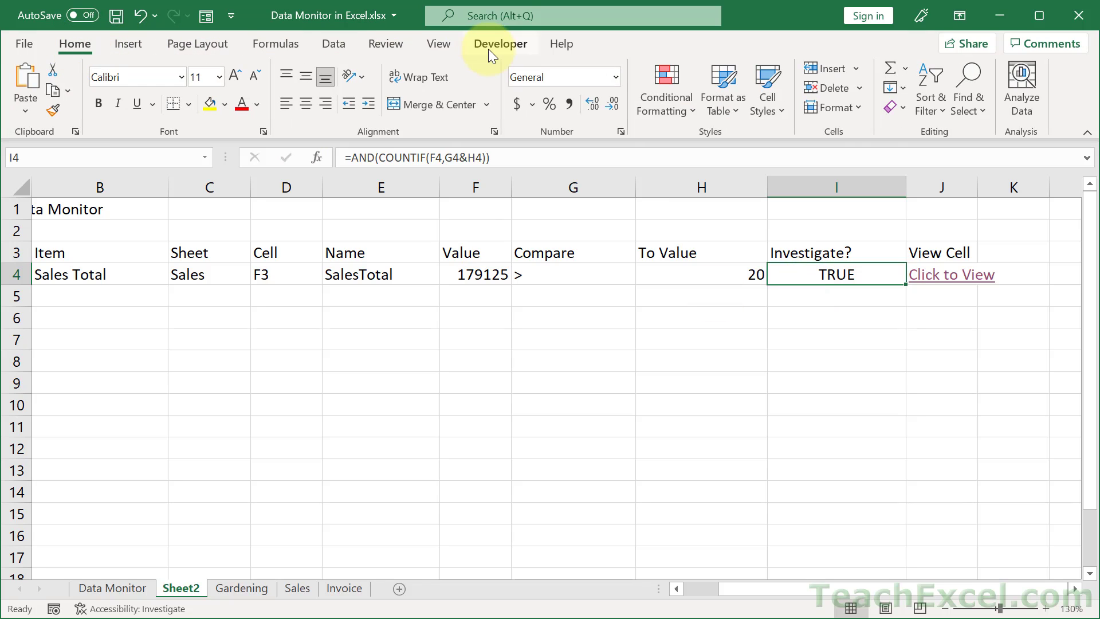
pyautogui.click(679, 105)
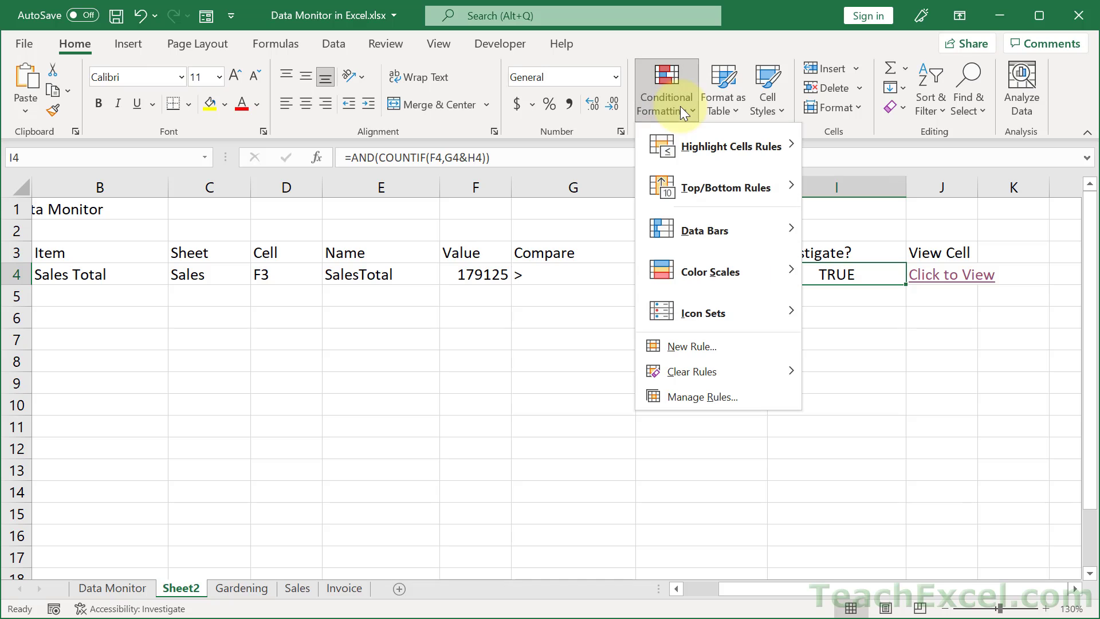
pyautogui.click(715, 344)
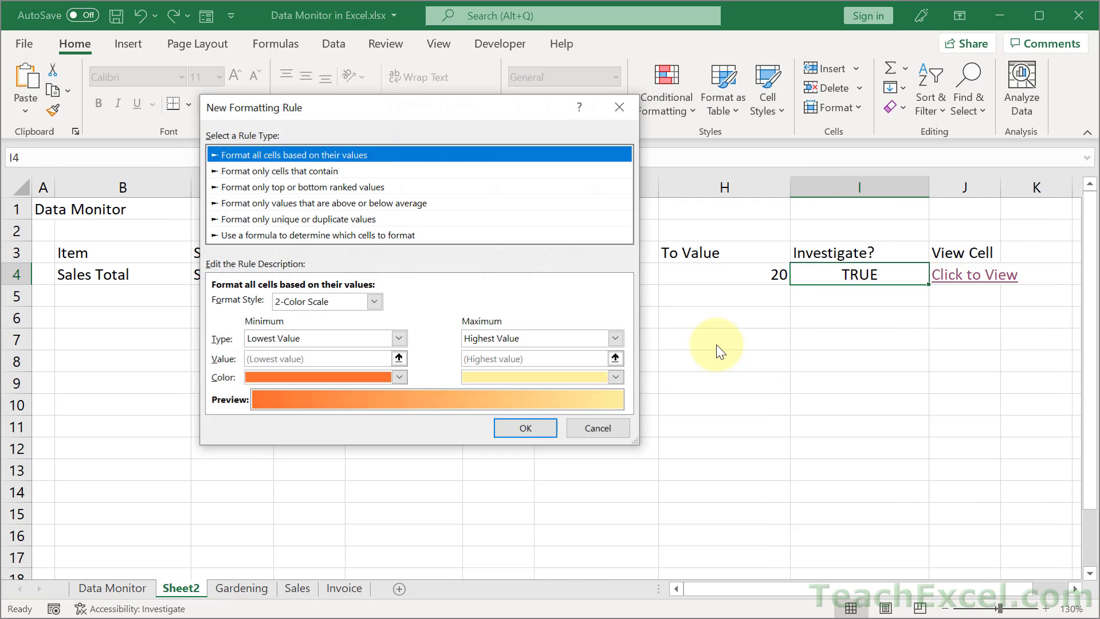
pyautogui.click(253, 235)
pyautogui.click(567, 302)
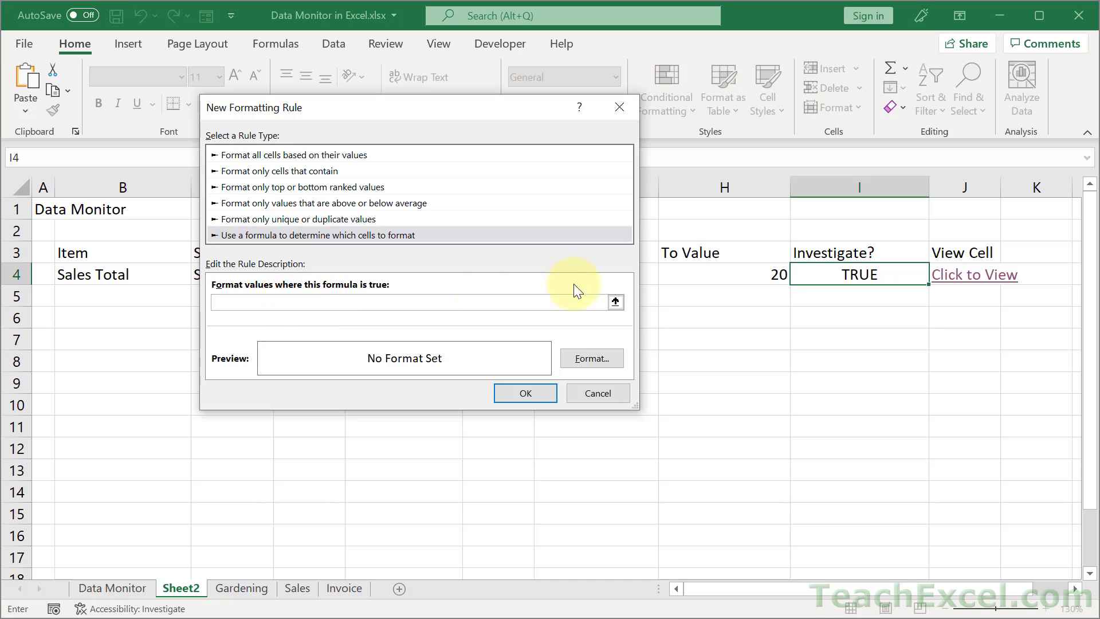
pyautogui.click(861, 275)
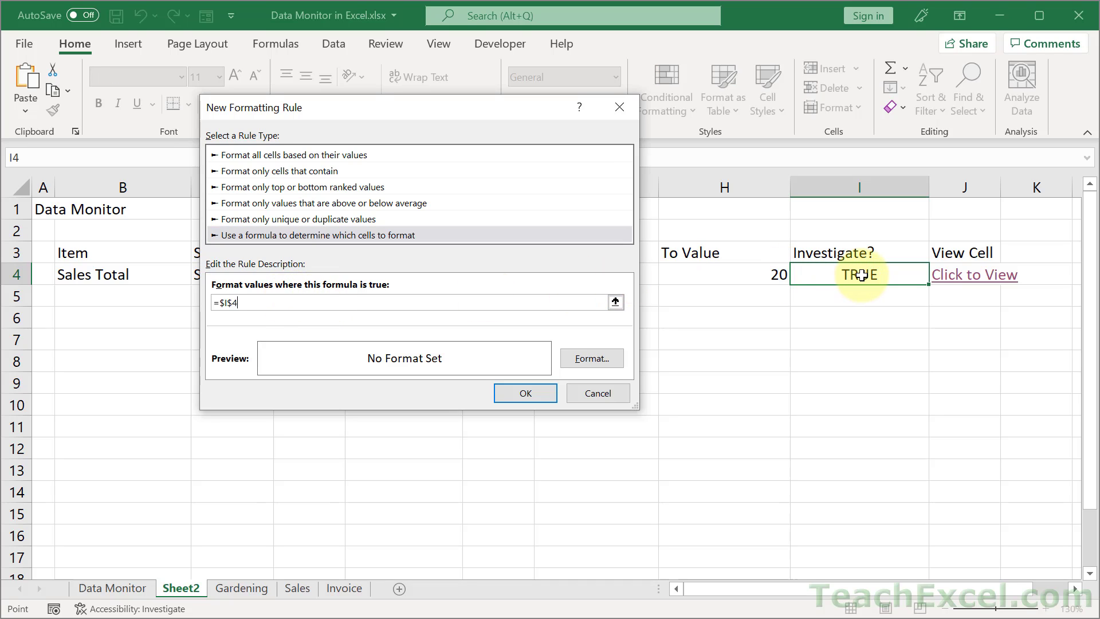
pyautogui.click(236, 304)
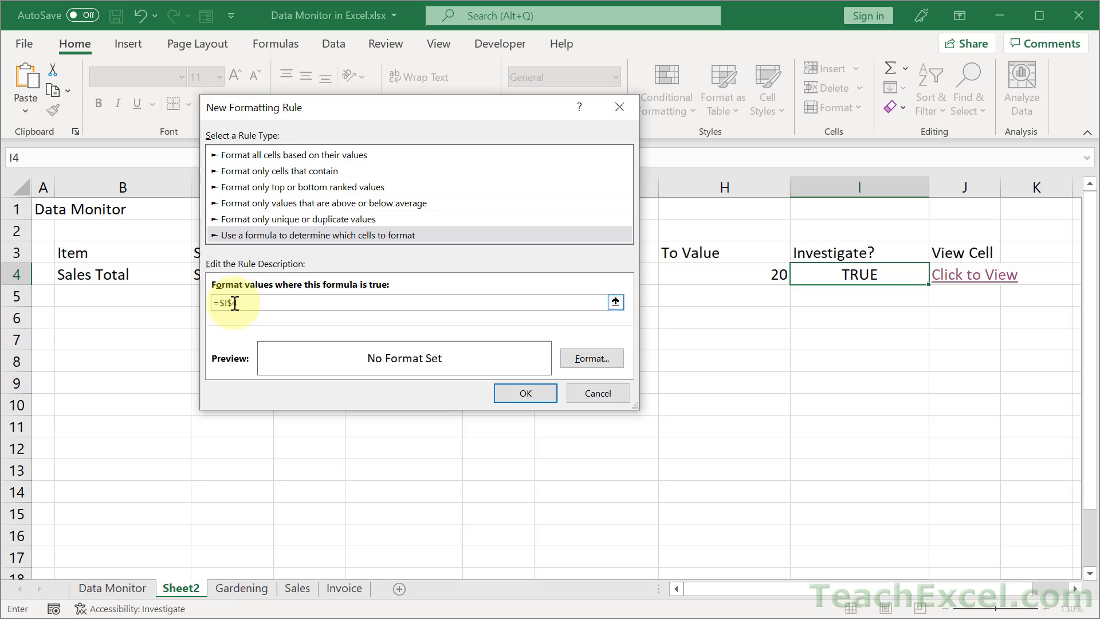
pyautogui.press('Left')
pyautogui.press('BackSpace')
pyautogui.click(223, 303)
pyautogui.press('BackSpace')
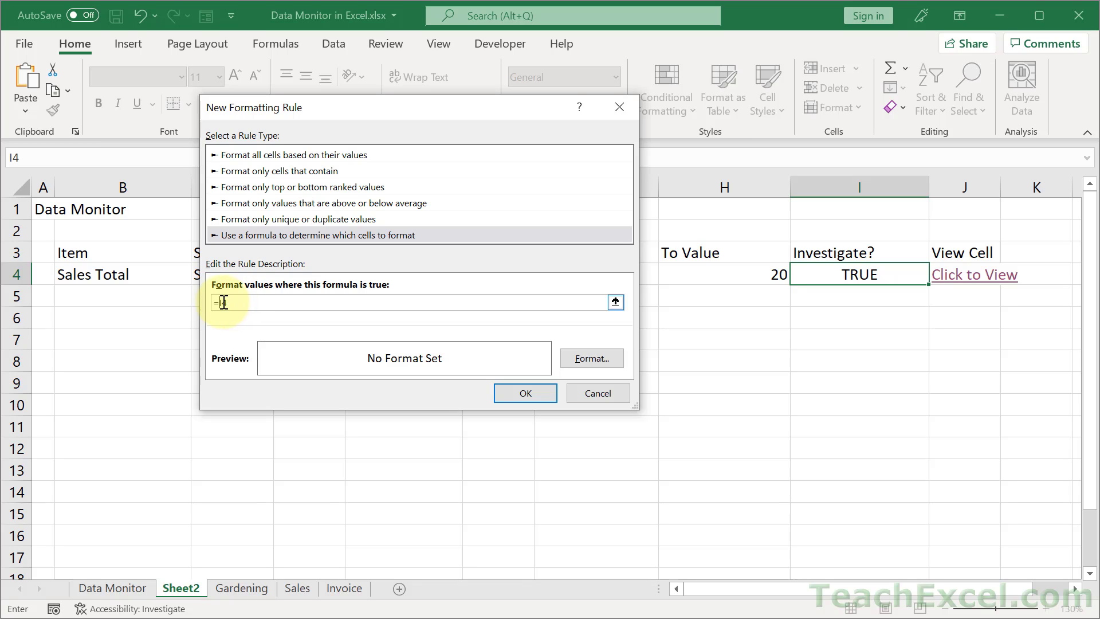
pyautogui.click(611, 364)
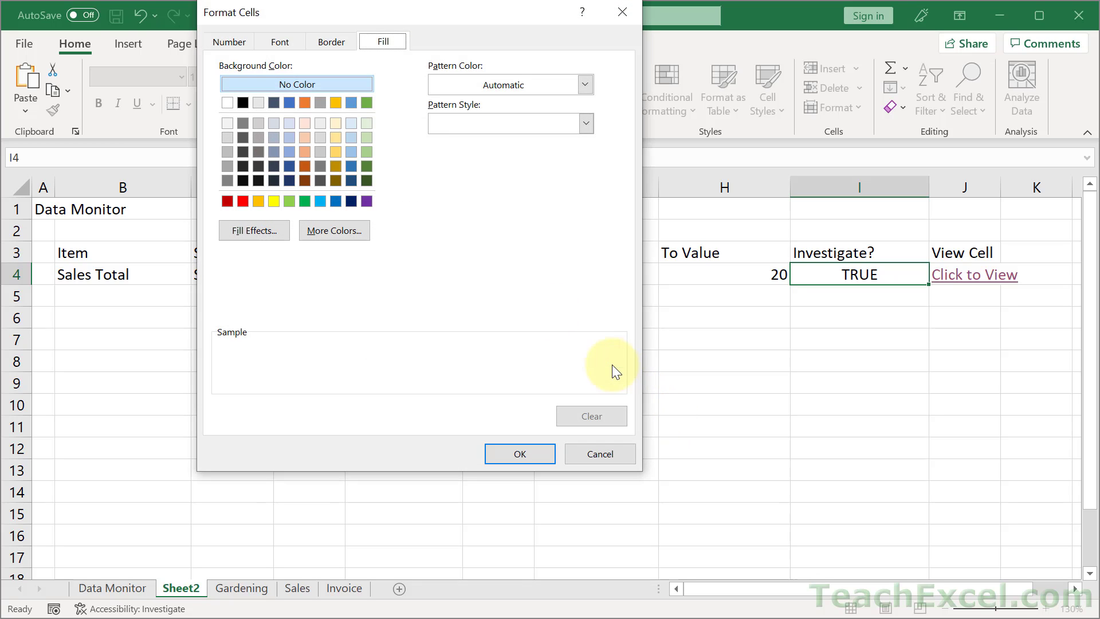
pyautogui.click(243, 201)
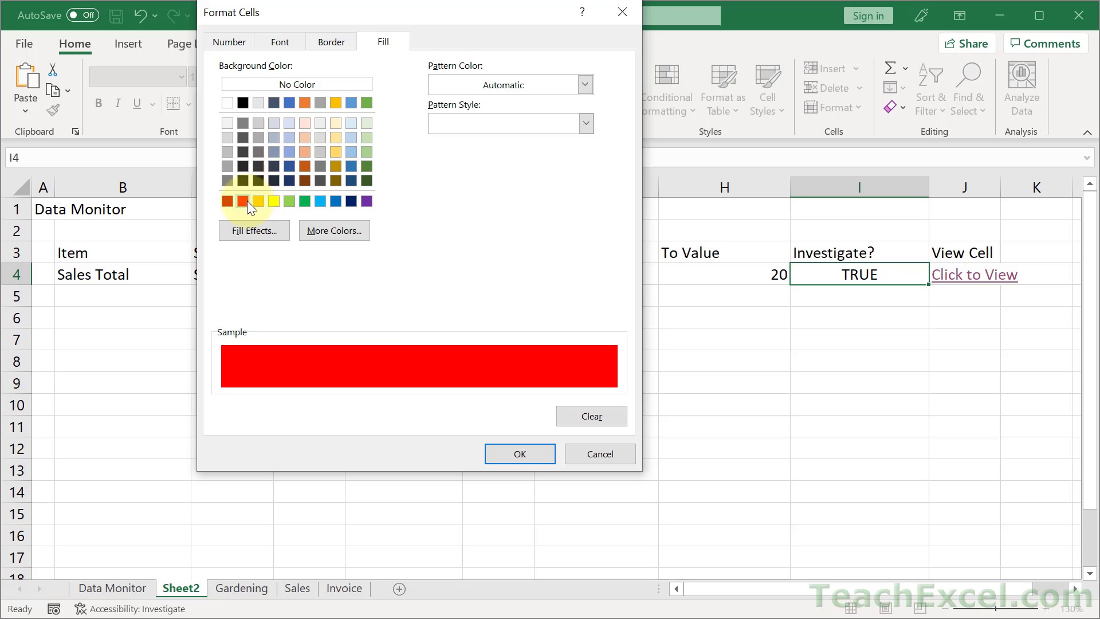
pyautogui.click(520, 452)
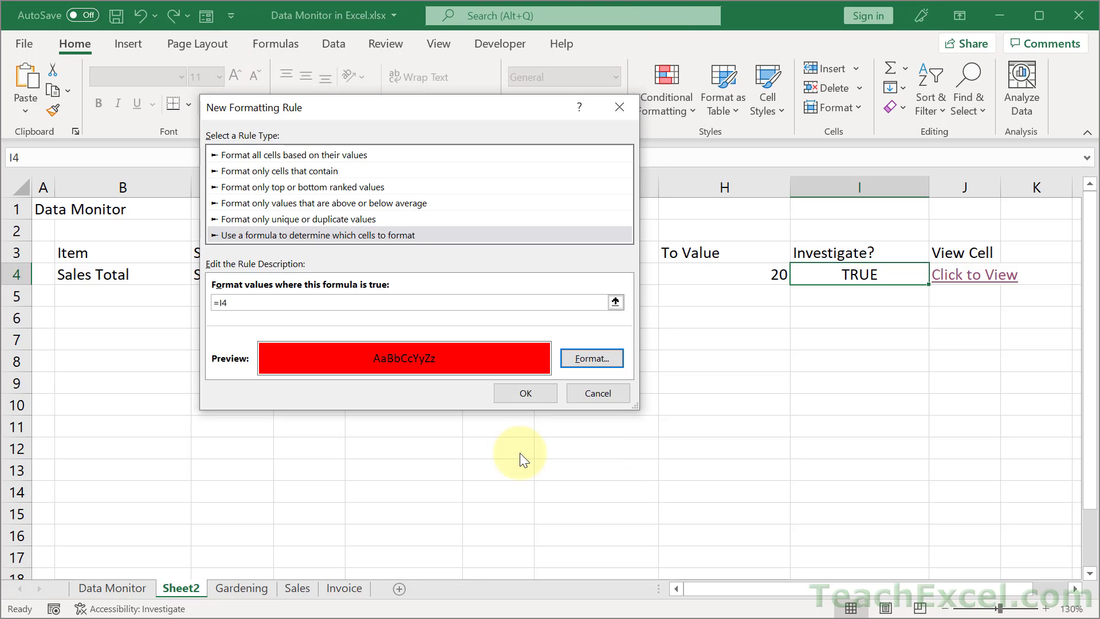
pyautogui.click(530, 396)
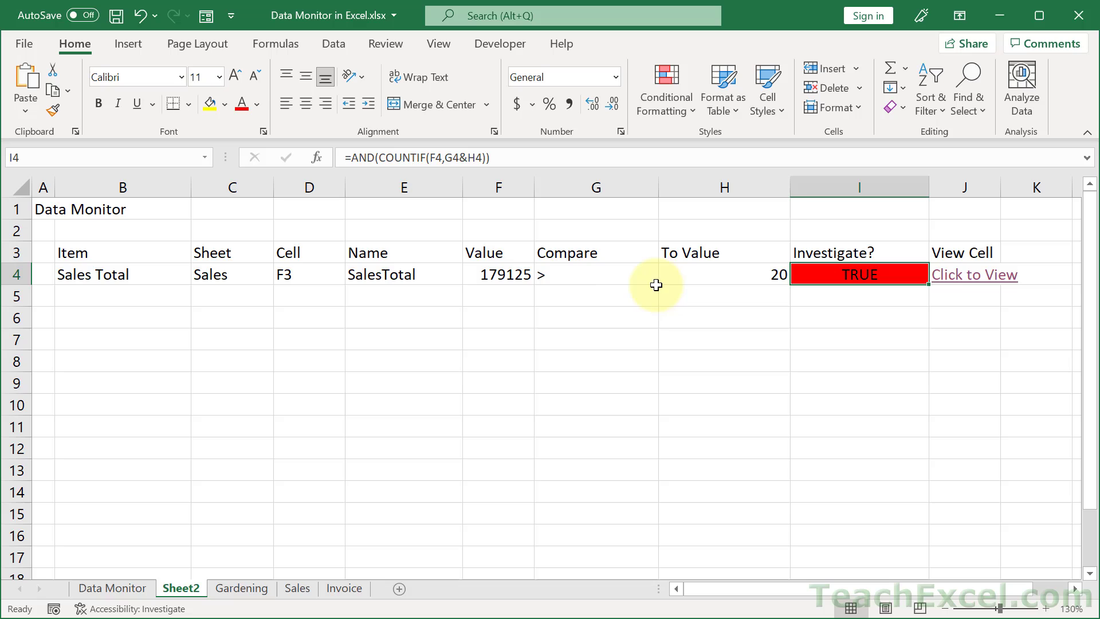
# Change the Compare value in G4 to < so I4 reads FALSE
pyautogui.click(611, 277)
pyautogui.write('<')
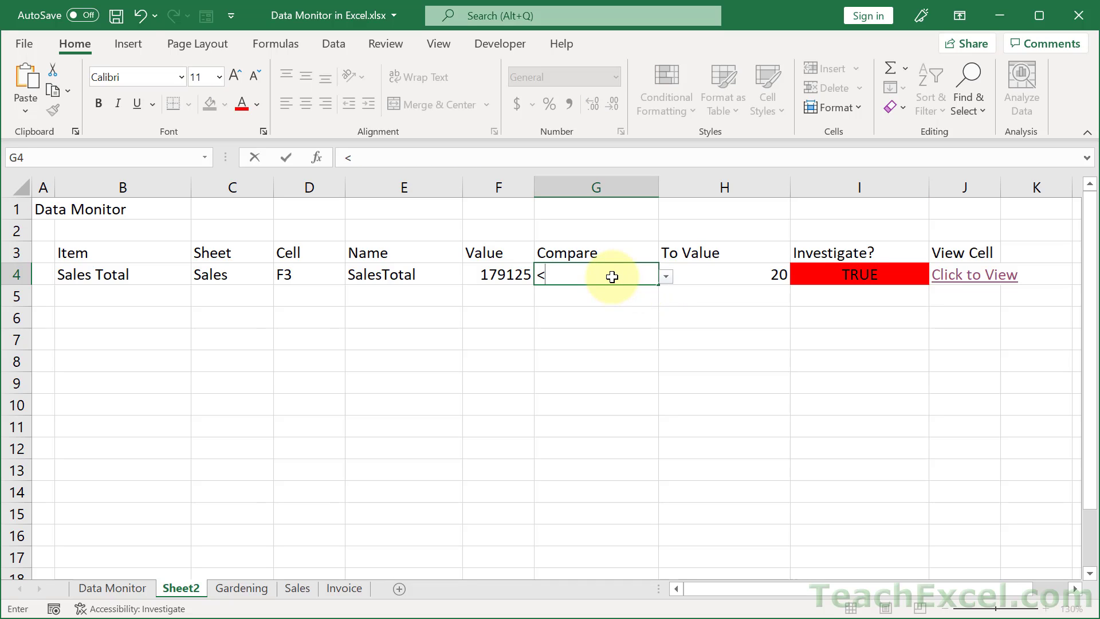
pyautogui.press('Return')
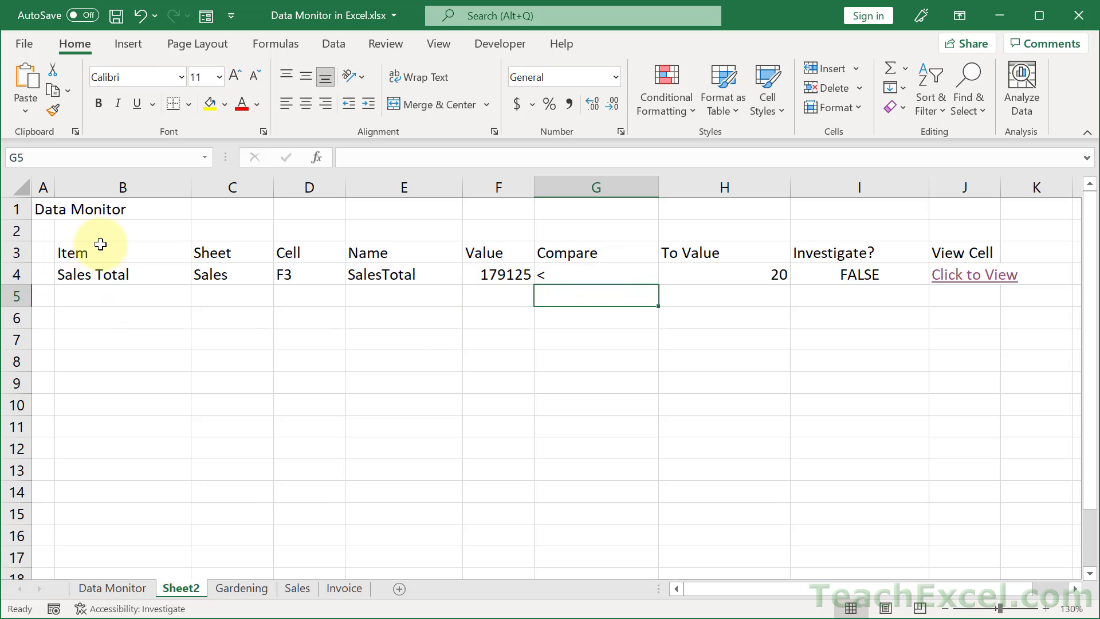
# Convert B3:J4 into an Excel table with headers, creating Table5
pyautogui.moveTo(109, 253); pyautogui.dragTo(974, 277)
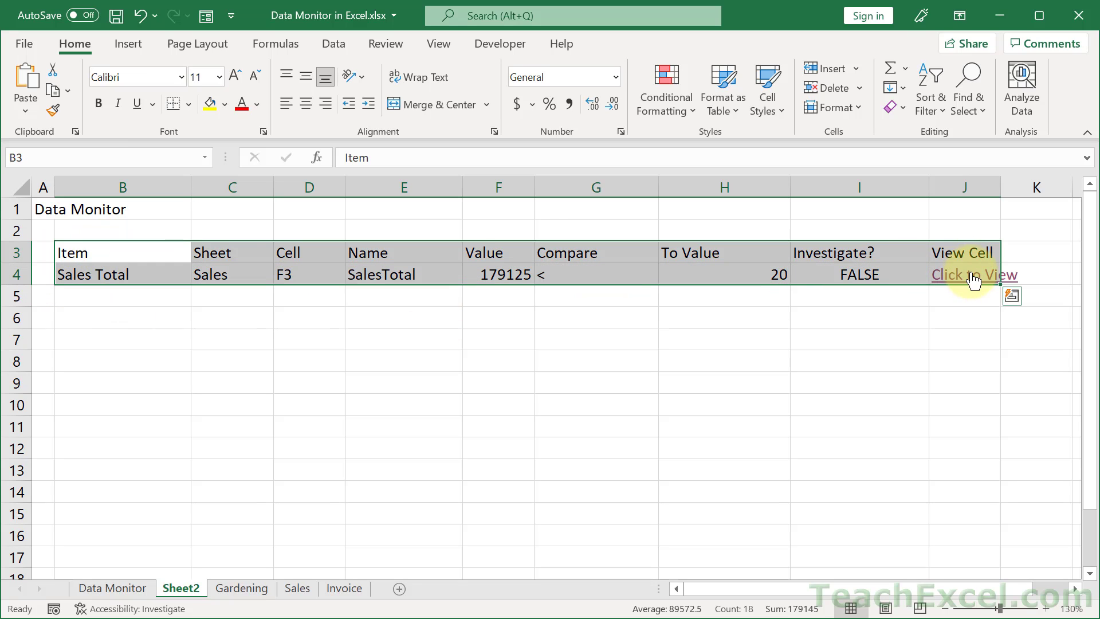
pyautogui.click(123, 44)
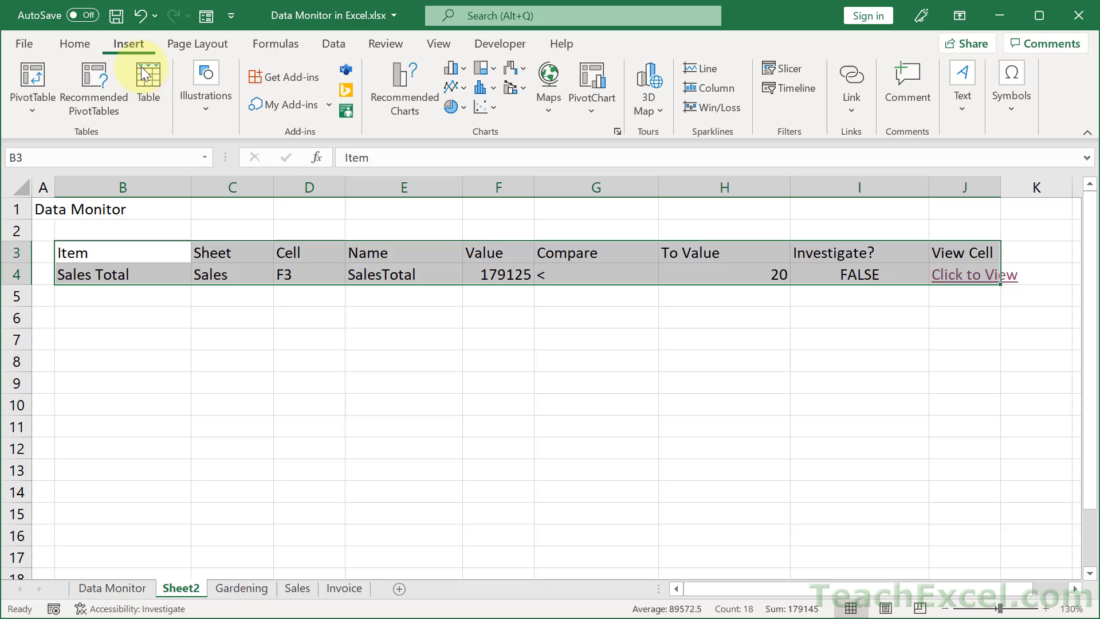
pyautogui.click(143, 69)
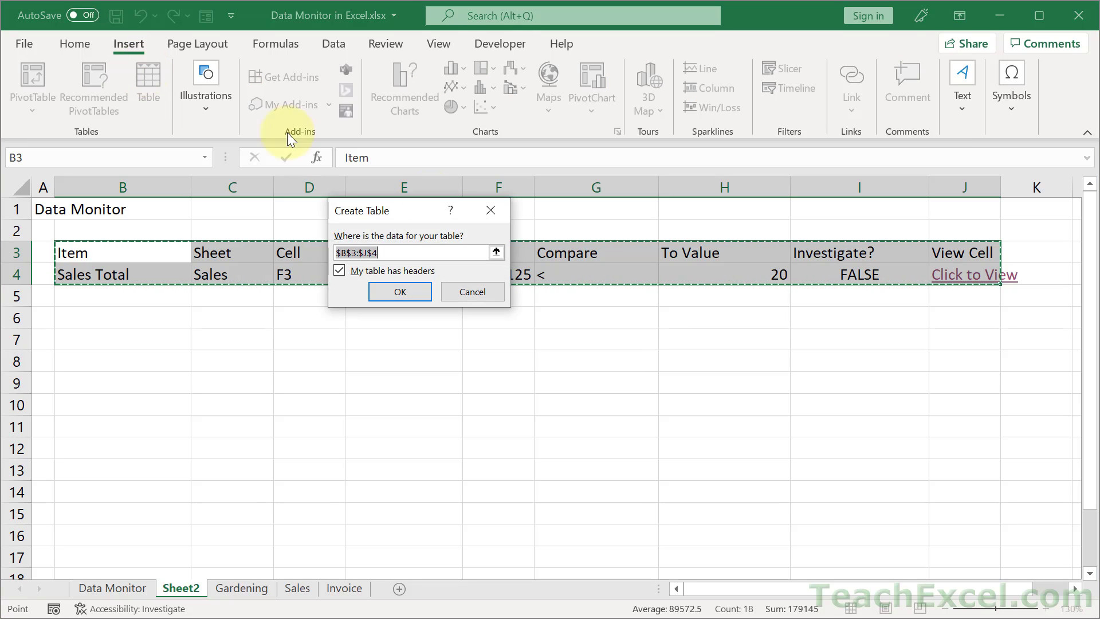
pyautogui.click(400, 290)
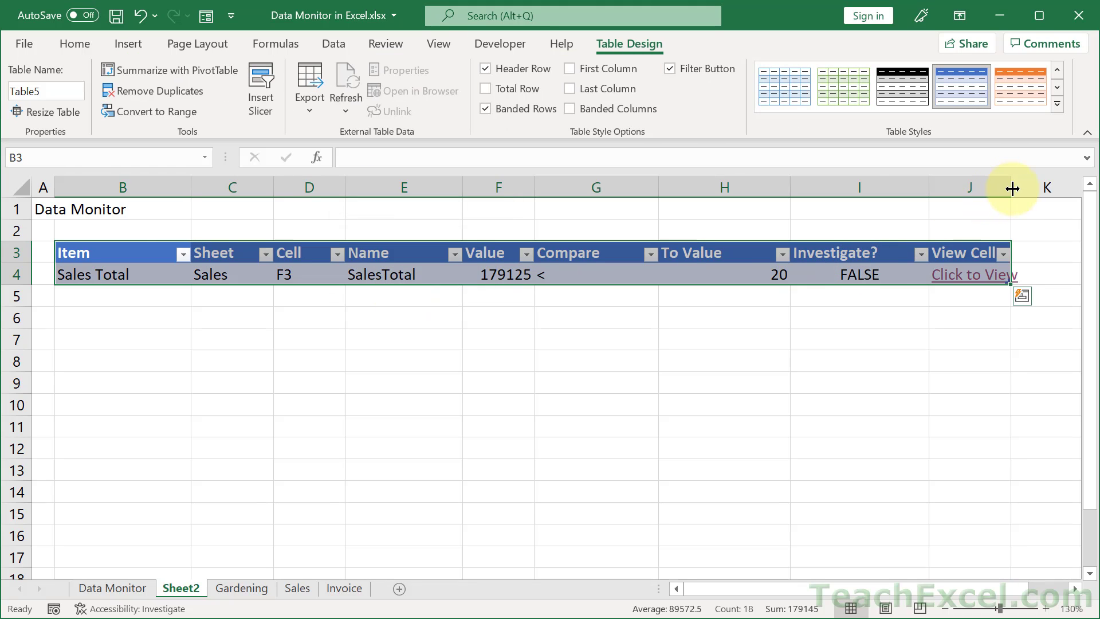
# Widen column J and add a new table row labelled Invoice Total
pyautogui.moveTo(1011, 188); pyautogui.dragTo(1030, 189)
pyautogui.click(867, 274)
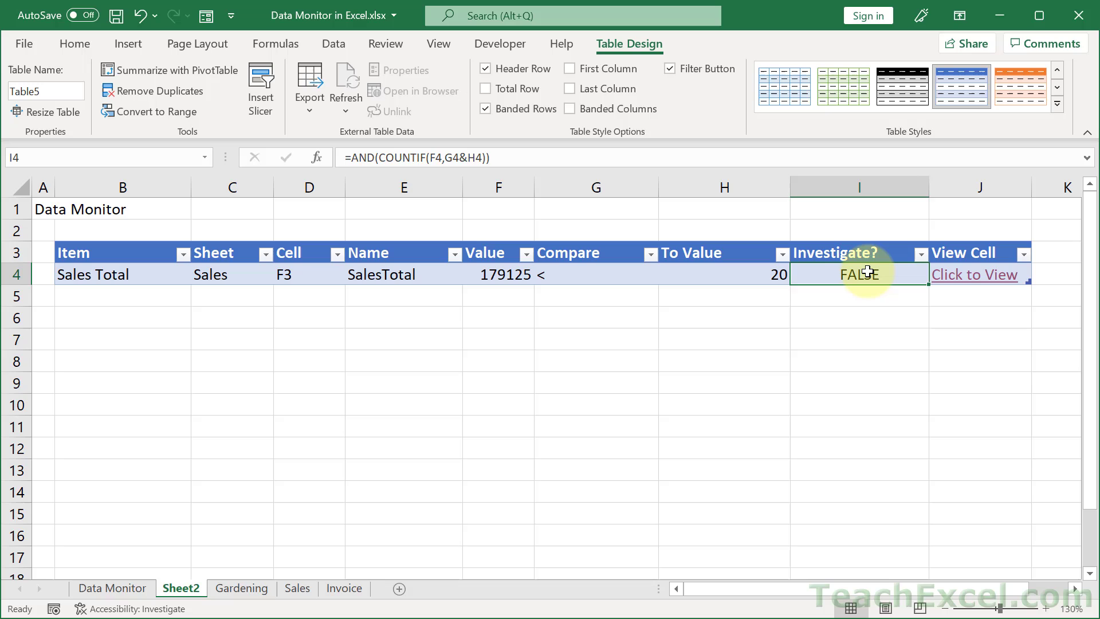
pyautogui.press('Right')
pyautogui.press('Tab')
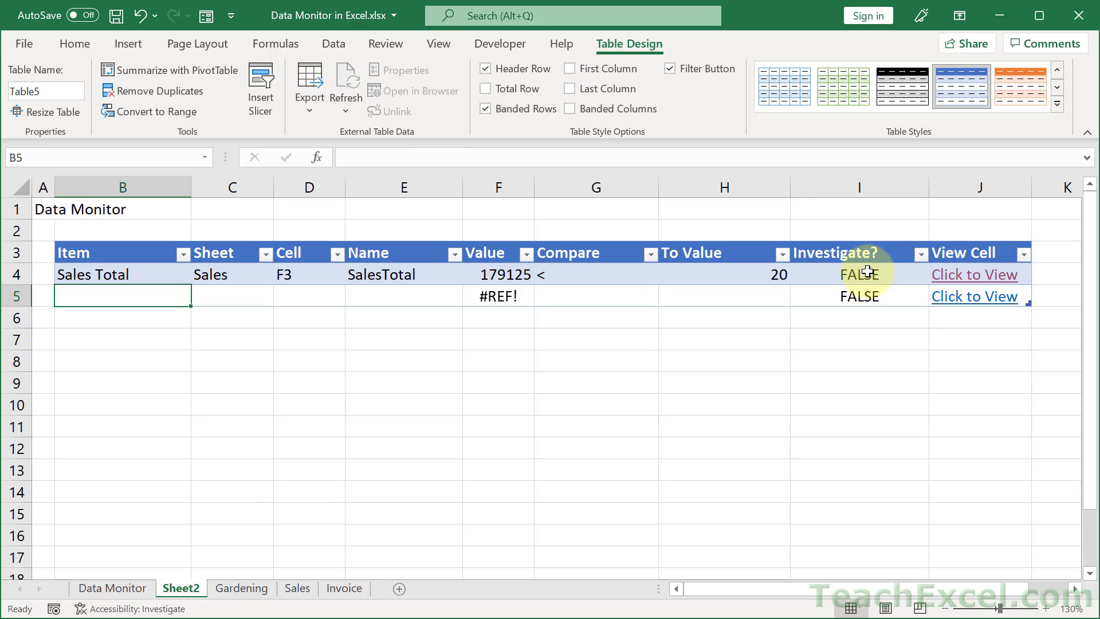
pyautogui.write('Invoice Total')
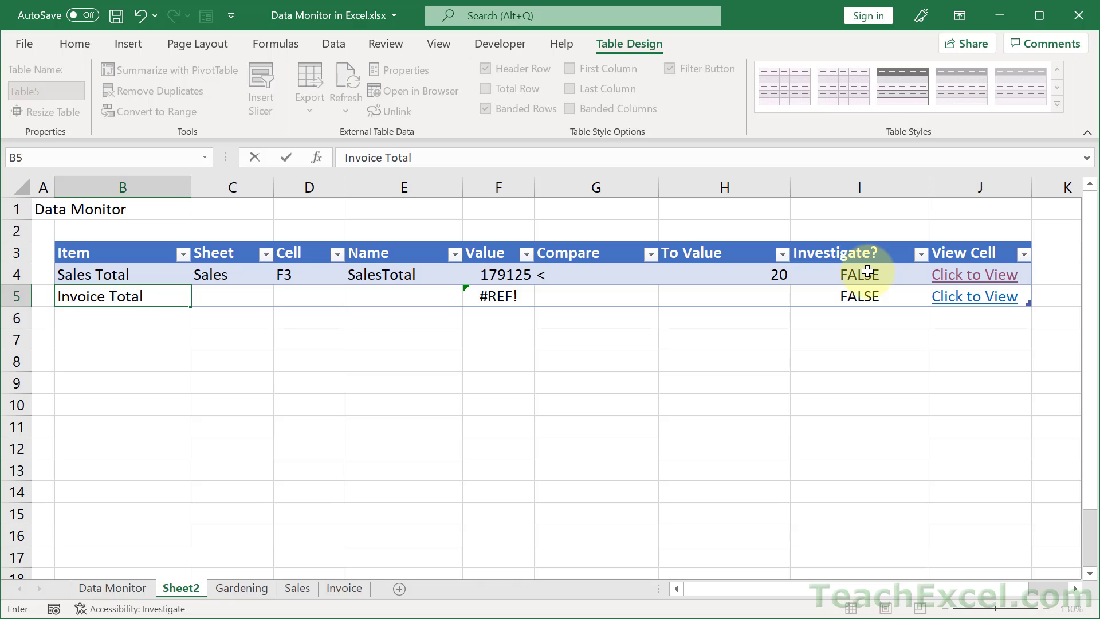
pyautogui.press('Tab')
pyautogui.press('Tab')
pyautogui.press('Tab')
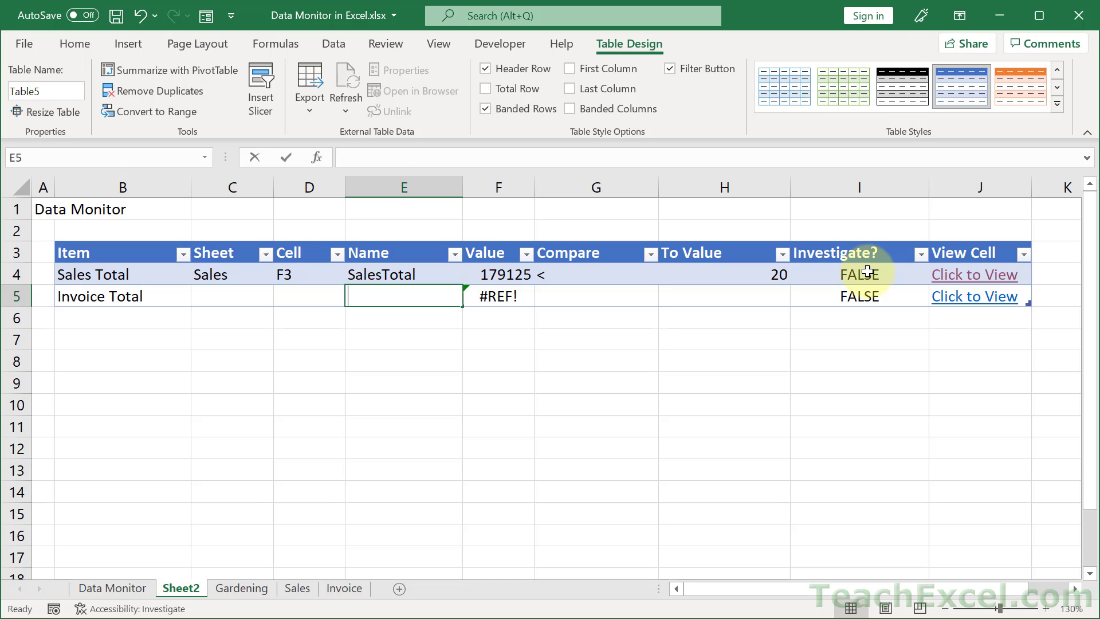
# Give the row name InvoiceTotal, > 50000, and follow its link to the Invoice sheet
pyautogui.write('InvoiceTotal')
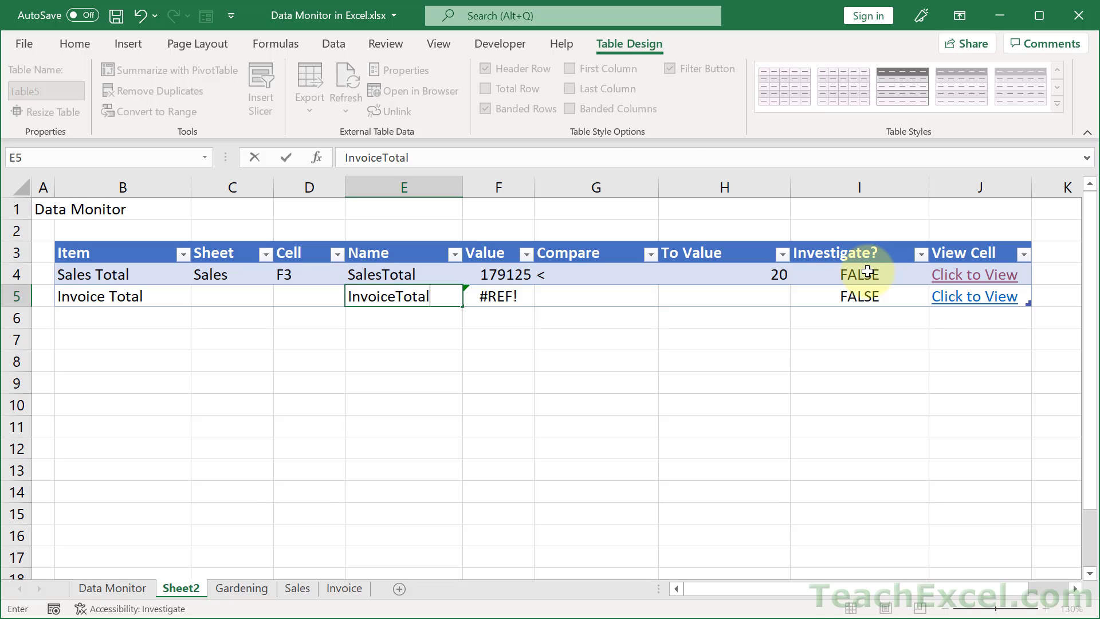
pyautogui.press('Tab')
pyautogui.press('Tab')
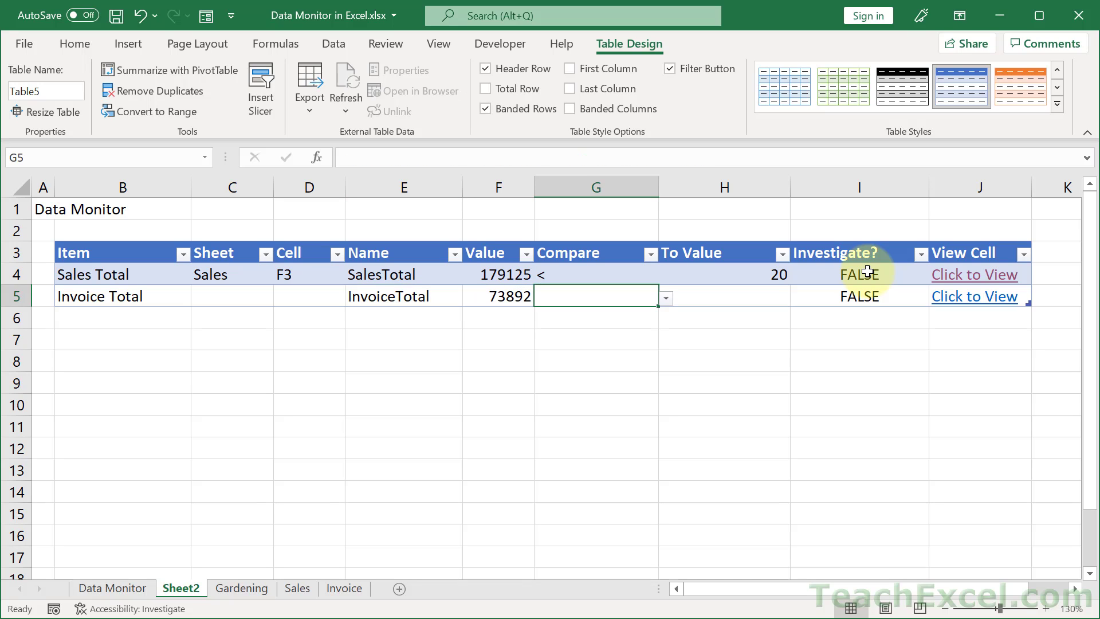
pyautogui.write('>')
pyautogui.press('Tab')
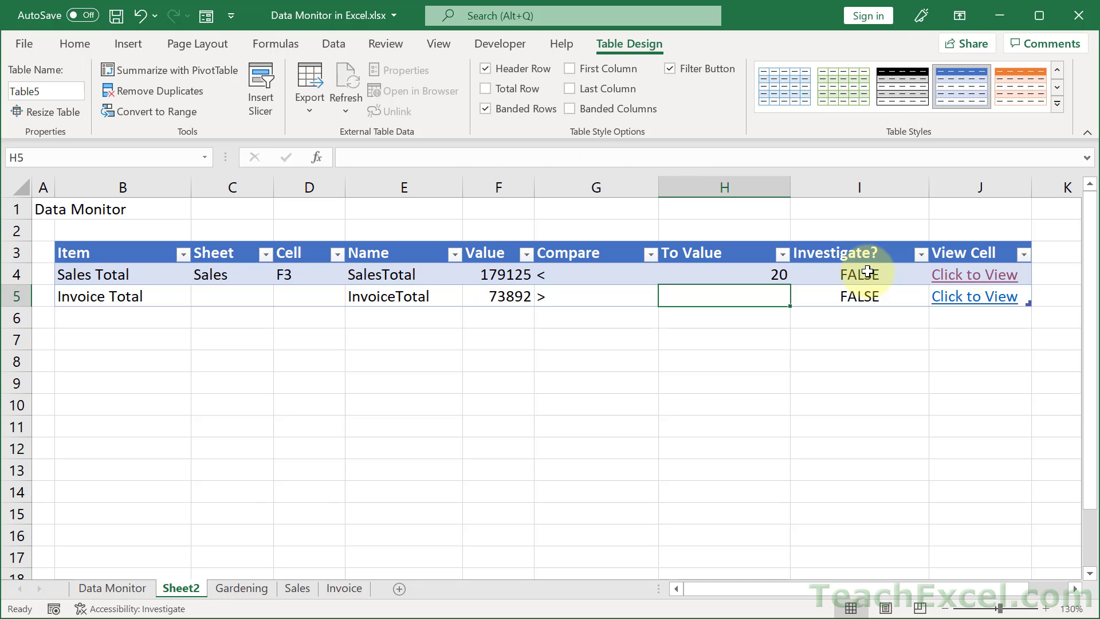
pyautogui.write('50000')
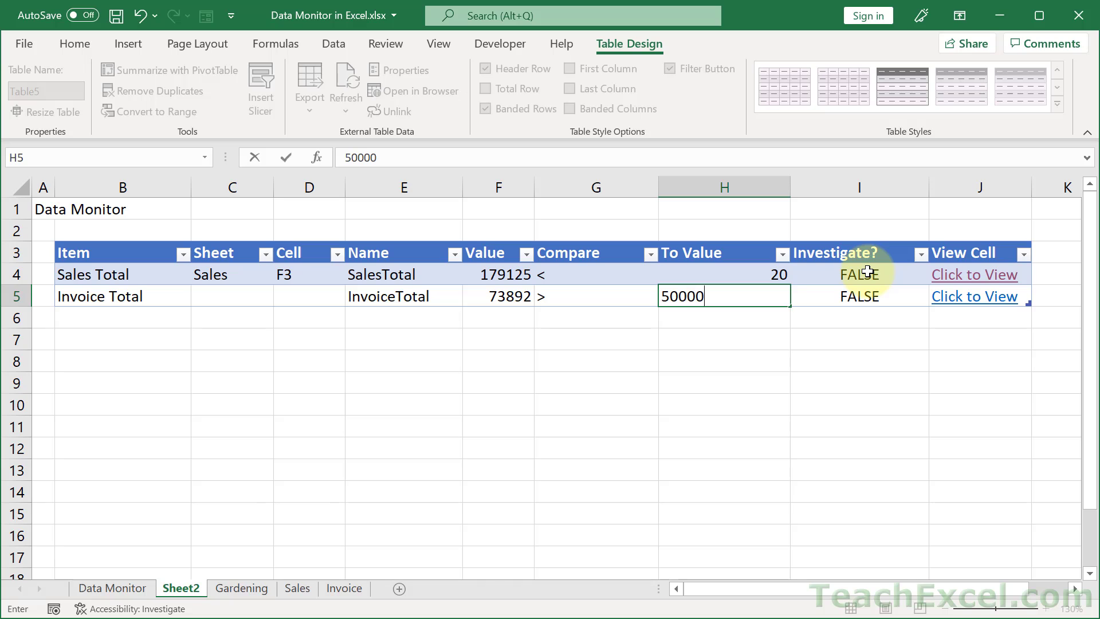
pyautogui.press('Tab')
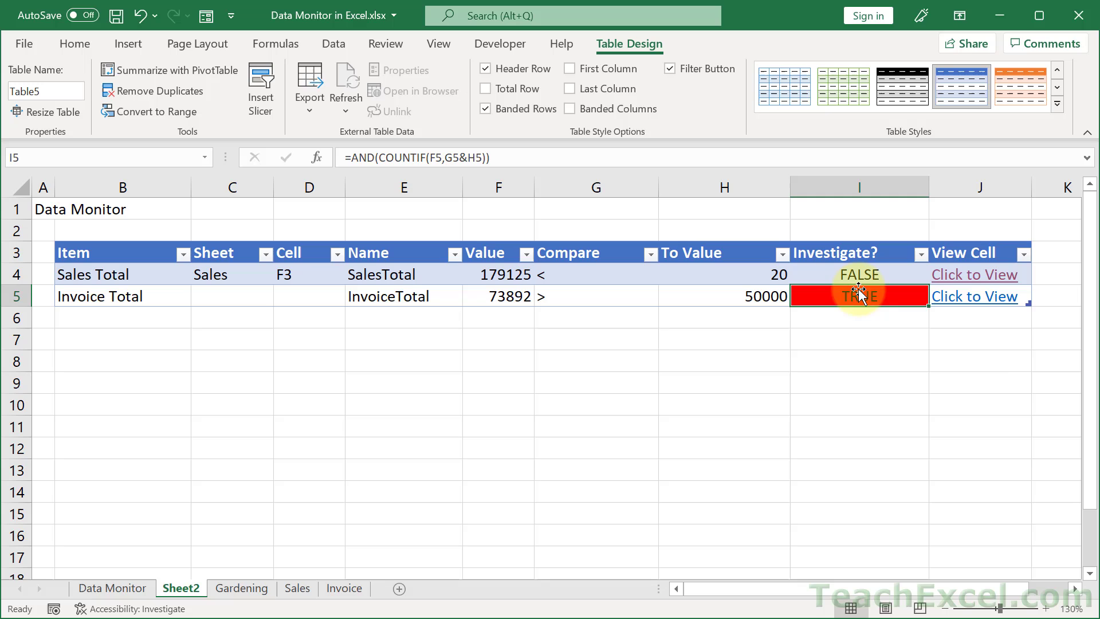
pyautogui.click(997, 307)
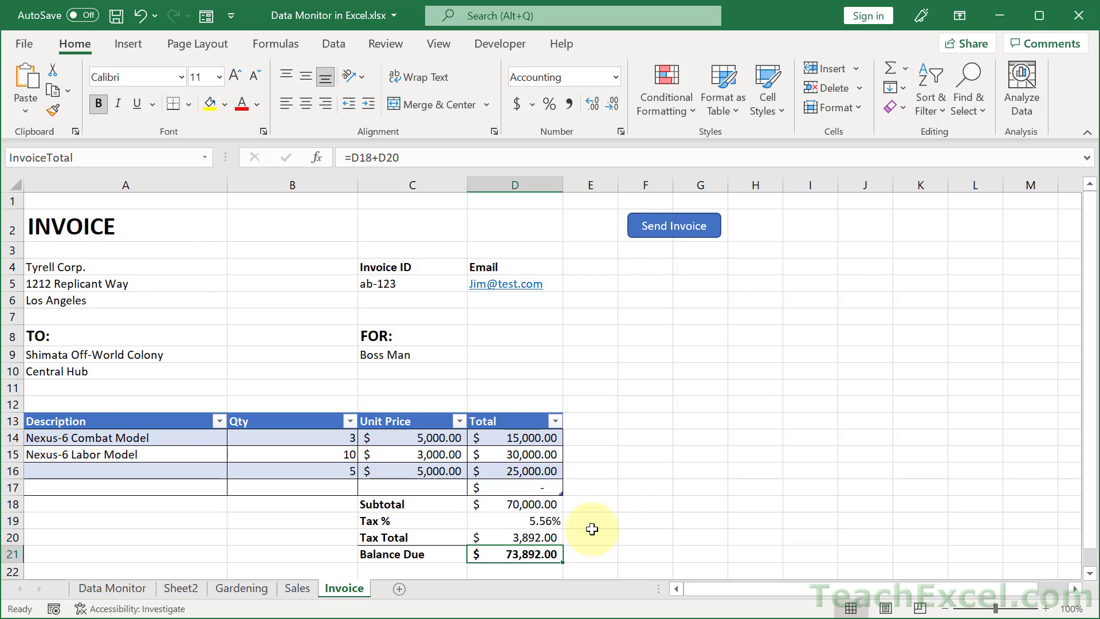
# Back on Sheet2, fill the Compare and To Value cells G4:H5 white
pyautogui.hotkey('ctrl', 'pageup')
pyautogui.hotkey('ctrl', 'pageup')
pyautogui.hotkey('ctrl', 'pageup')
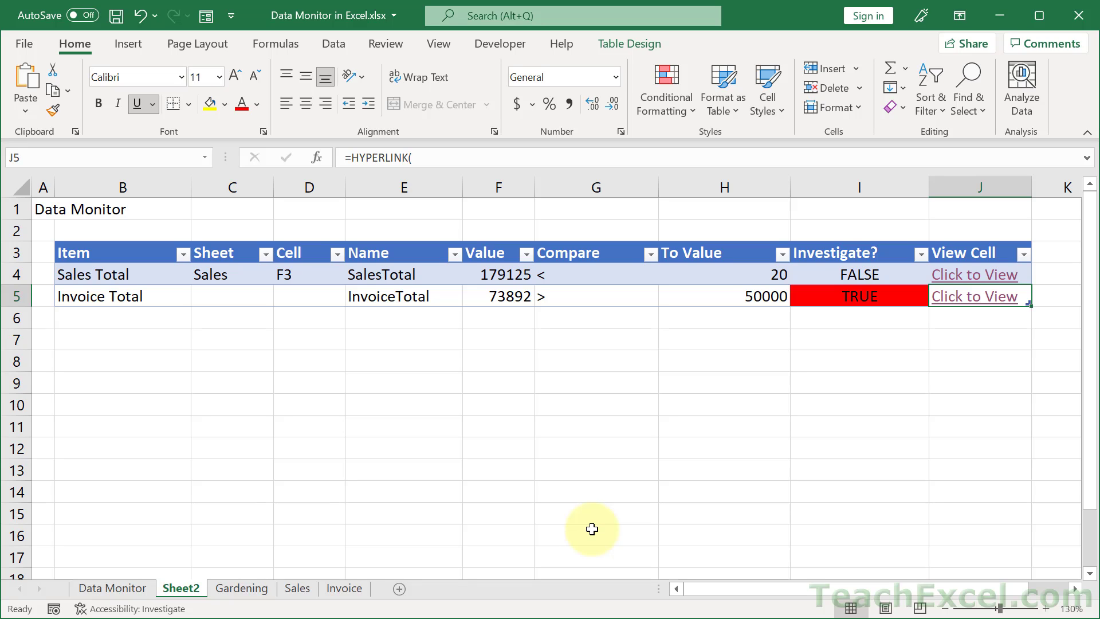
pyautogui.moveTo(606, 275); pyautogui.dragTo(736, 298)
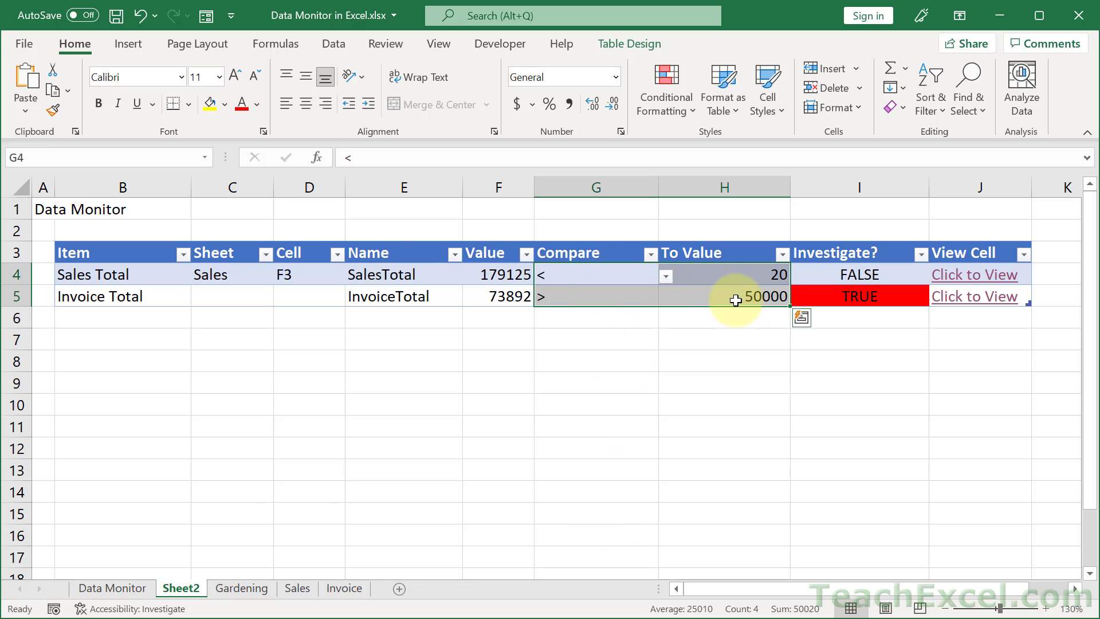
pyautogui.click(225, 105)
pyautogui.click(242, 147)
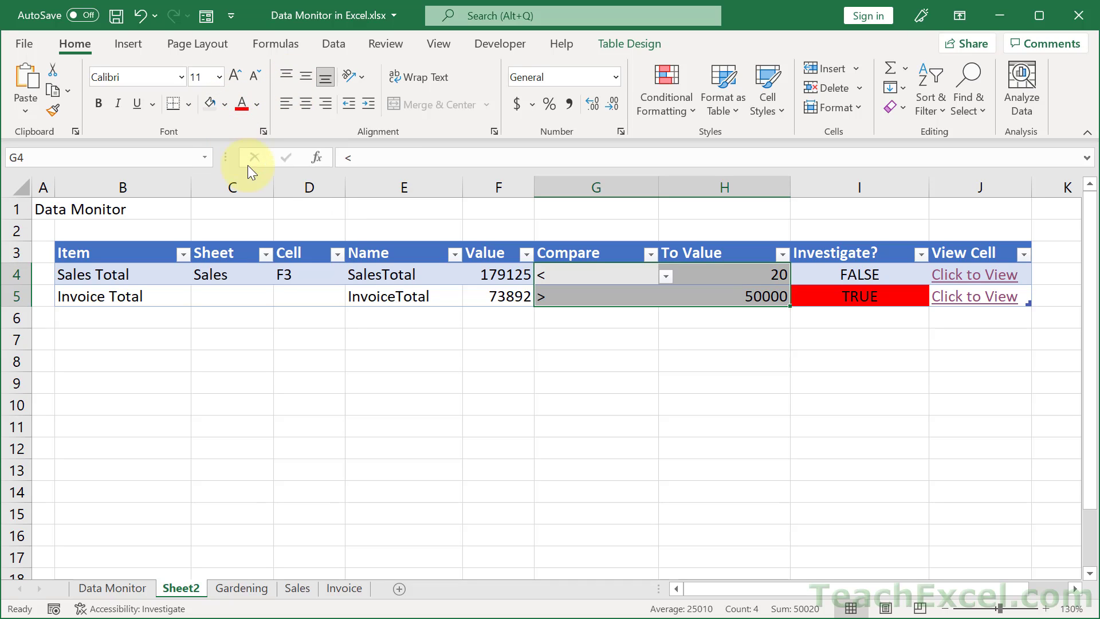
# Shade the Sheet, Cell and Name cells C4:E5 grey, then right-click columns C through E
pyautogui.click(225, 274)
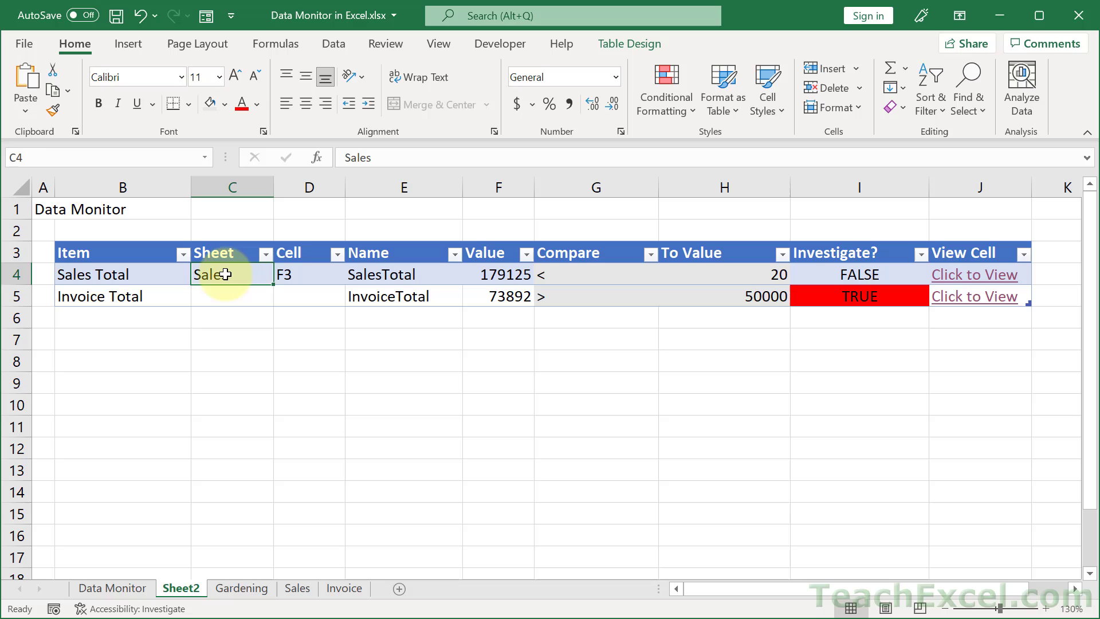
pyautogui.moveTo(225, 274); pyautogui.dragTo(401, 292)
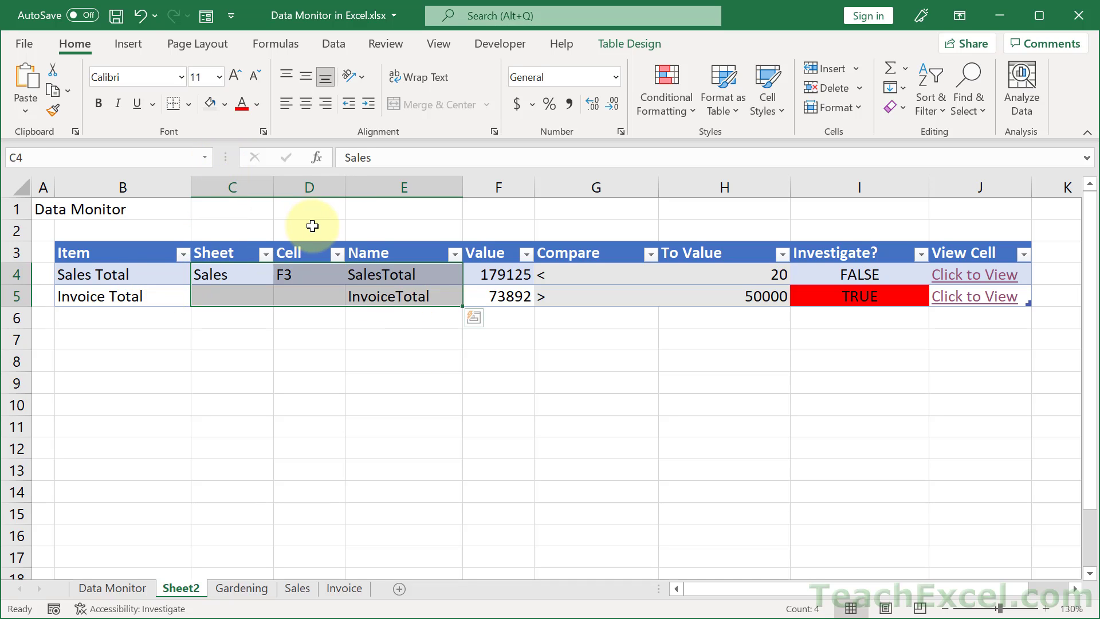
pyautogui.click(208, 102)
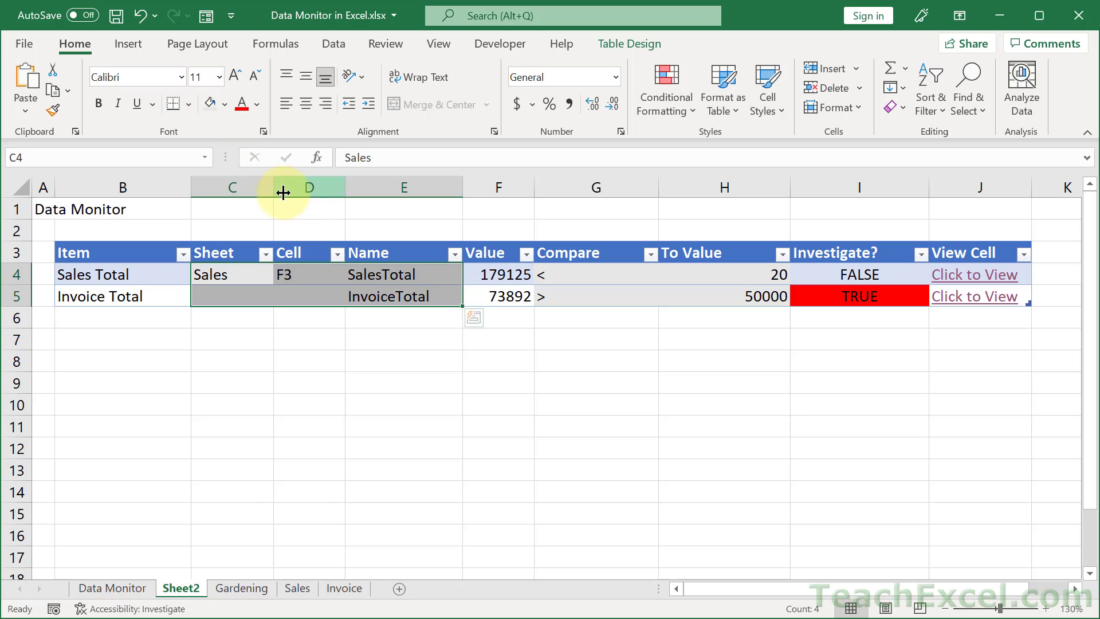
pyautogui.moveTo(234, 184); pyautogui.dragTo(400, 179)
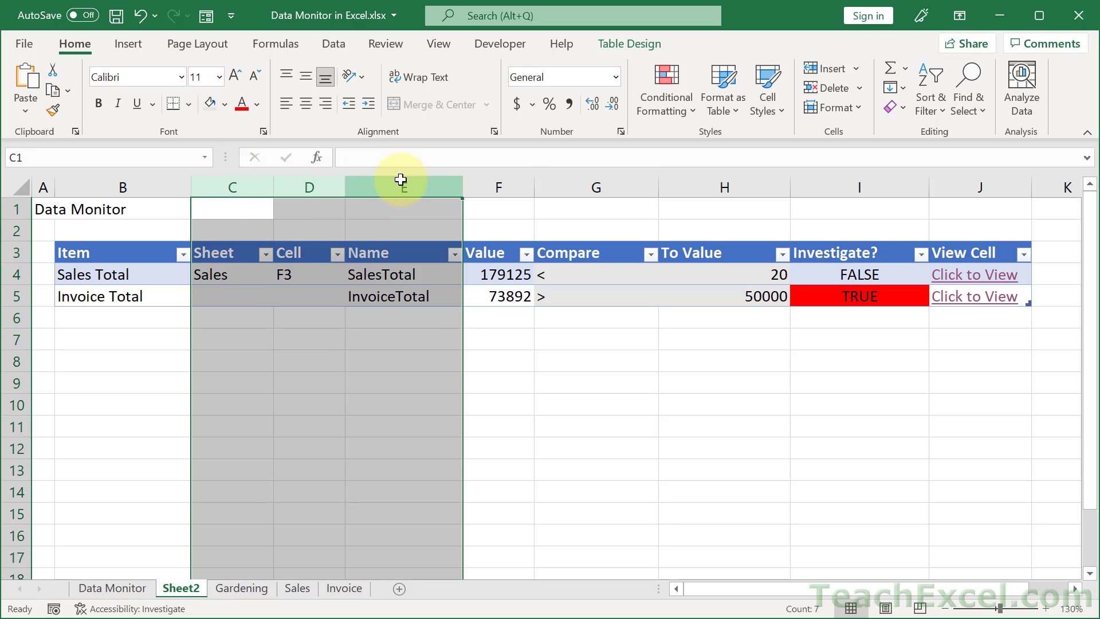
pyautogui.rightClick(379, 190)
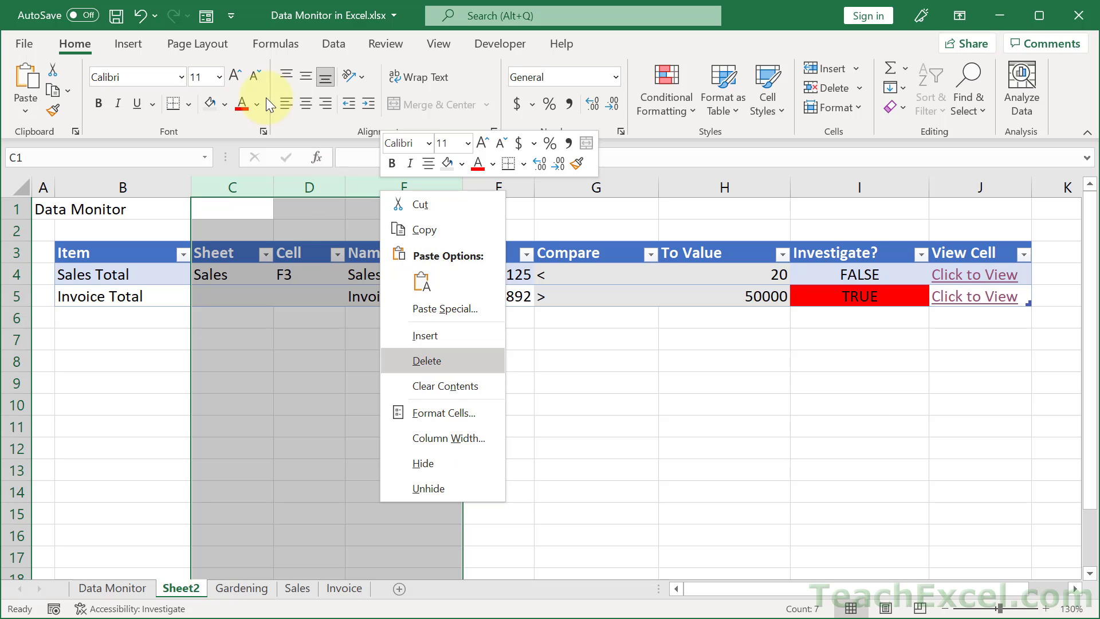
# Group columns C:E (Sheet, Cell, Name), test expanding them, and leave the group collapsed
pyautogui.click(332, 44)
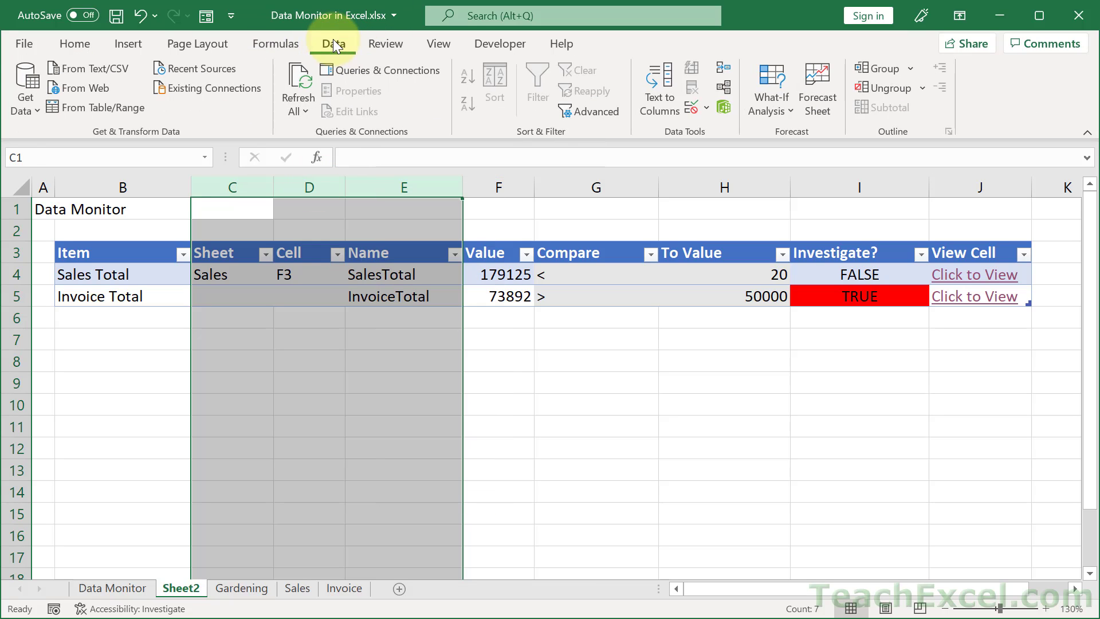
pyautogui.click(872, 66)
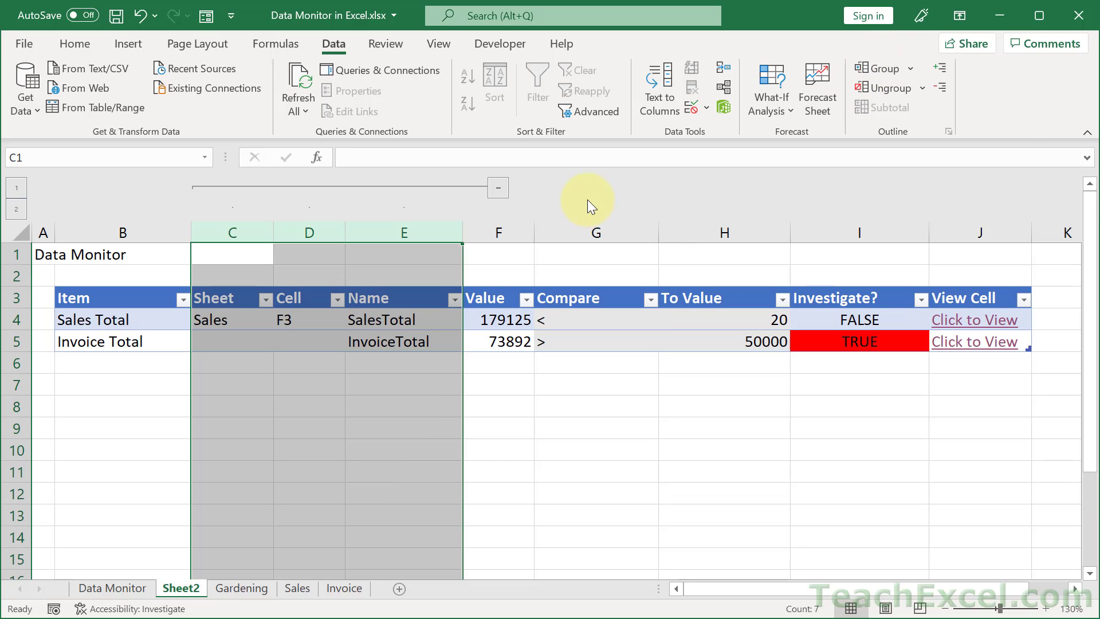
pyautogui.click(497, 188)
pyautogui.click(330, 384)
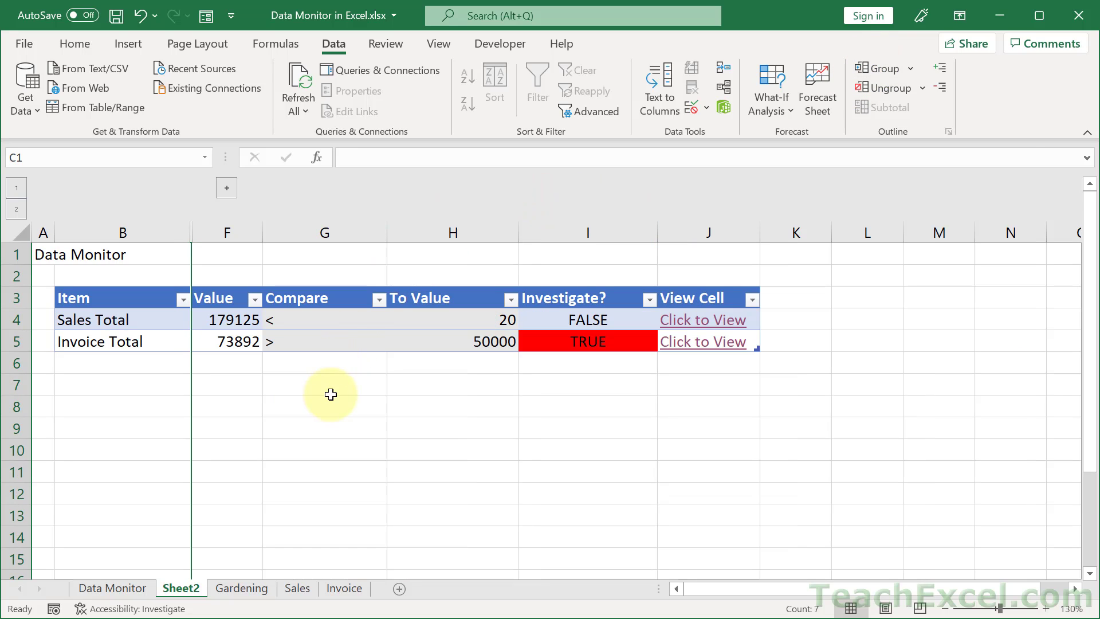
pyautogui.click(227, 188)
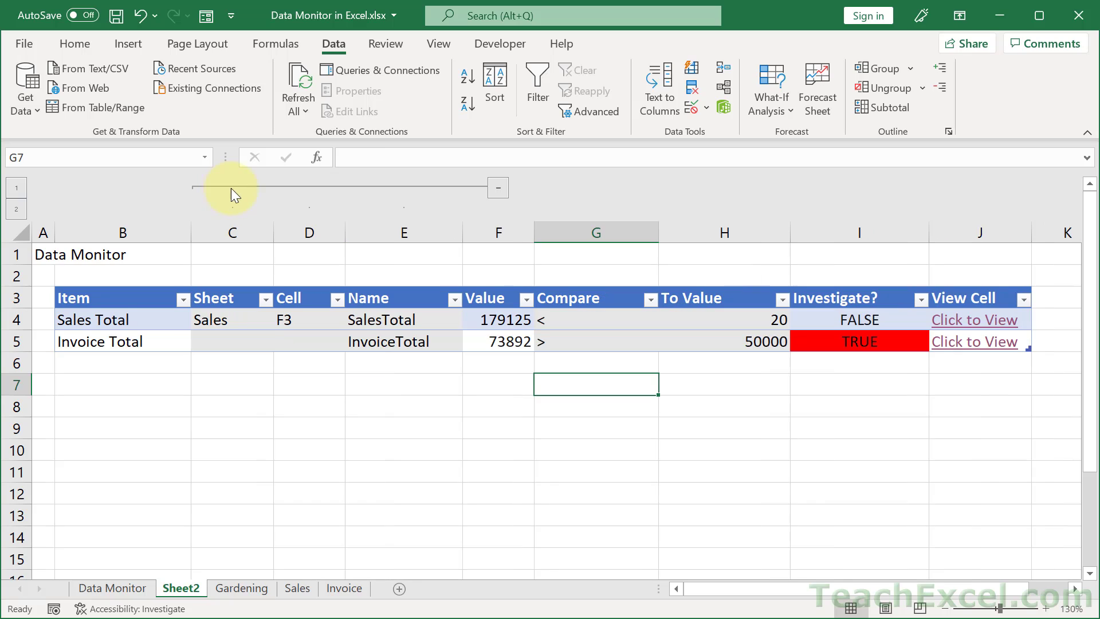
pyautogui.click(497, 189)
# Group columns G:H (Compare, To Value), then collapse and expand that group
pyautogui.moveTo(329, 232); pyautogui.dragTo(441, 233)
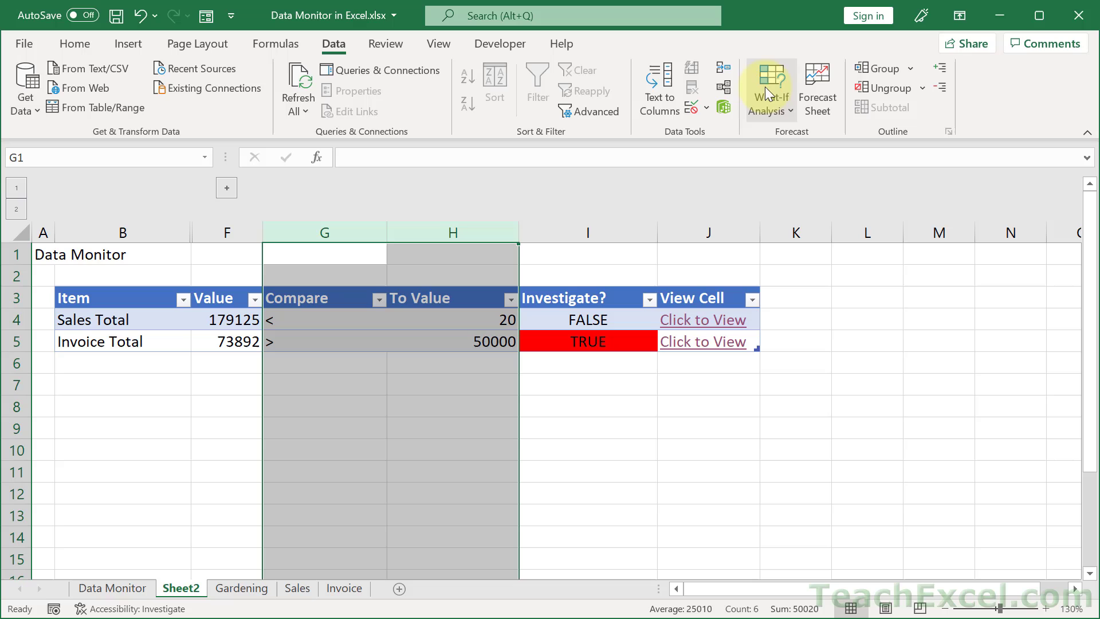
pyautogui.click(874, 69)
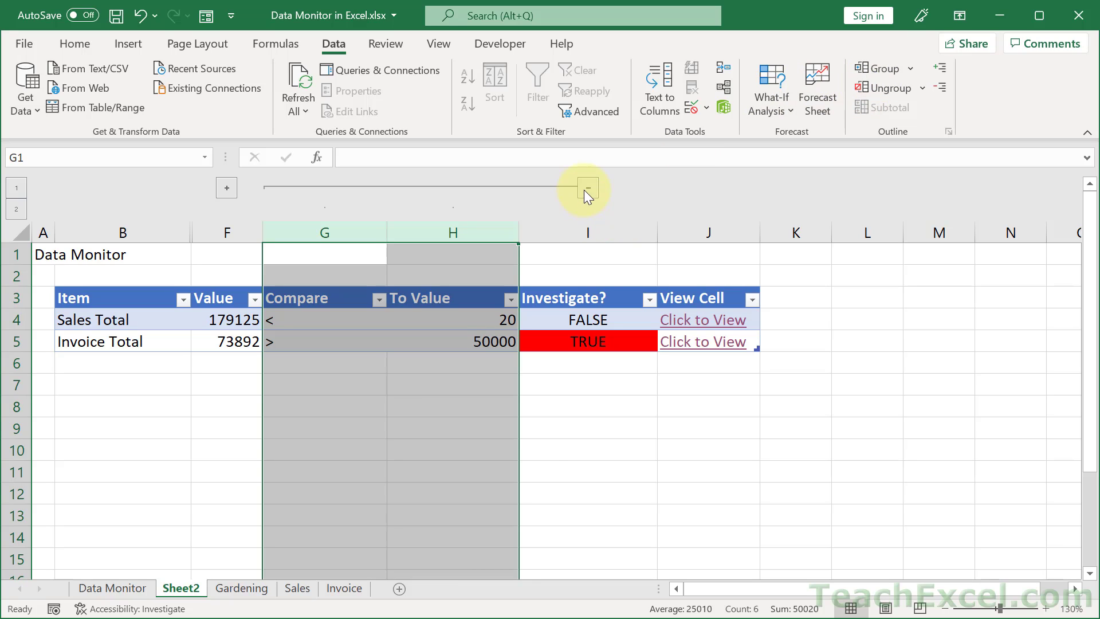
pyautogui.click(535, 475)
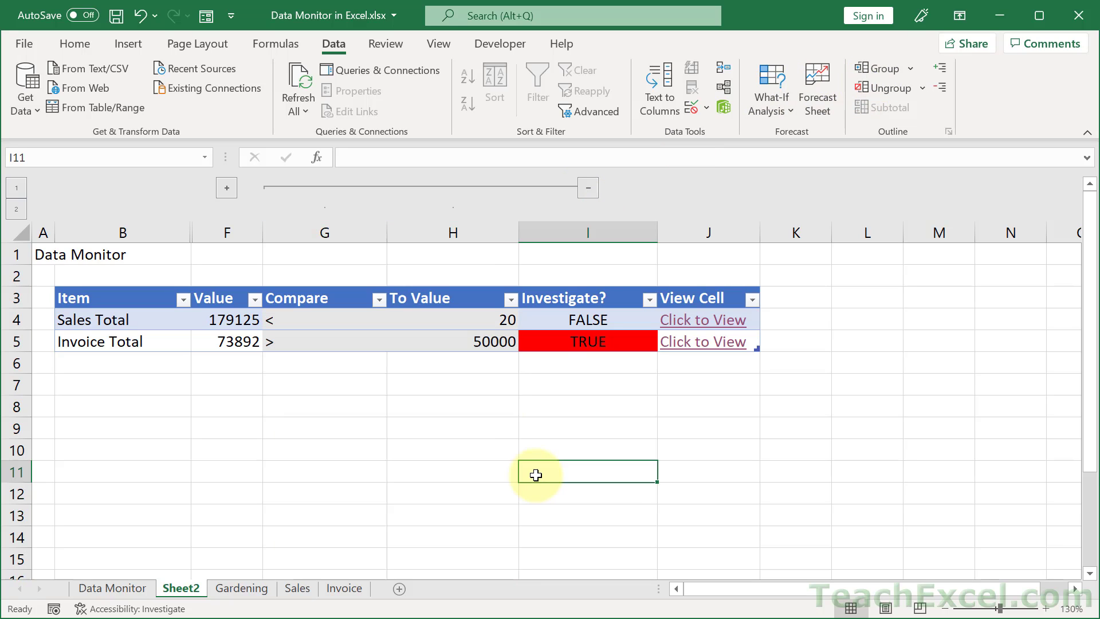
pyautogui.click(588, 187)
pyautogui.click(332, 188)
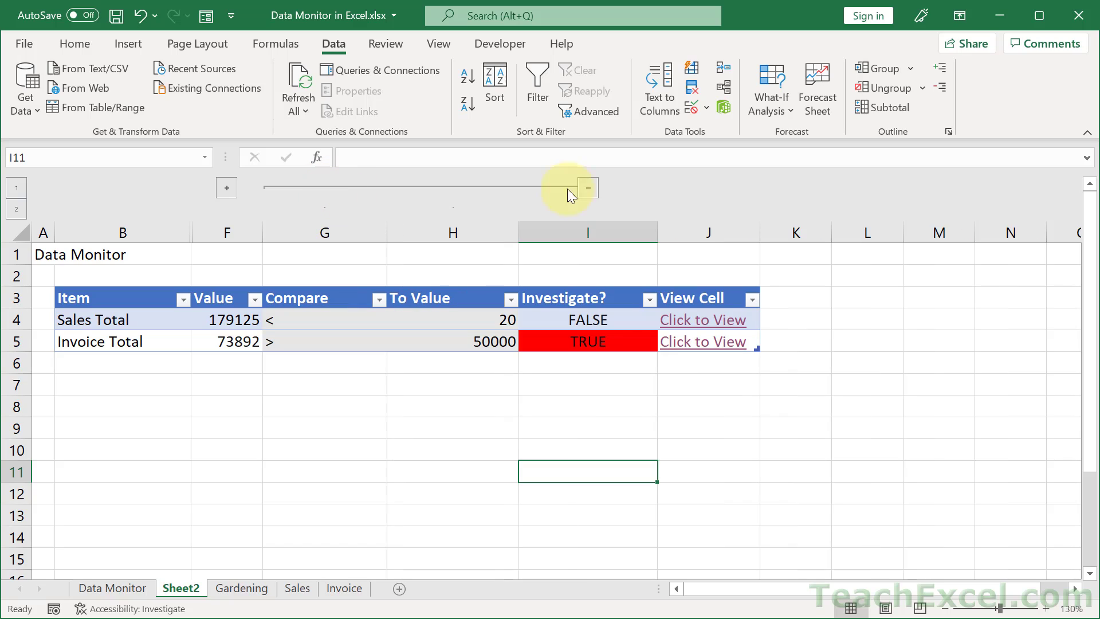
# Collapse the G:H group once more, then expand both G:H and C:E to show all nine columns
pyautogui.click(589, 187)
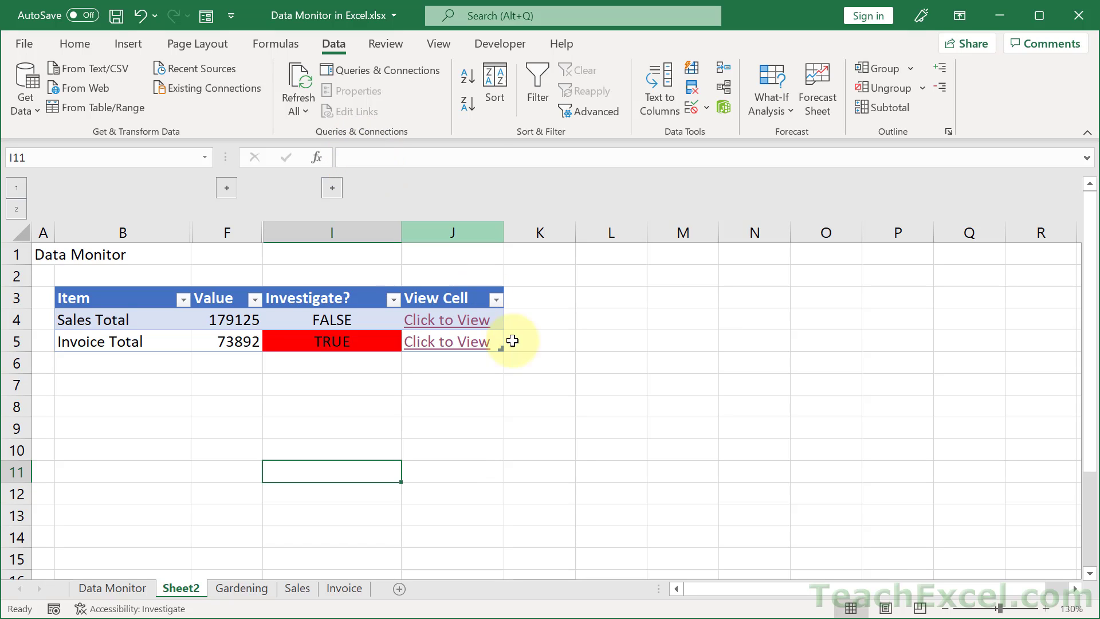
pyautogui.click(332, 188)
pyautogui.click(226, 187)
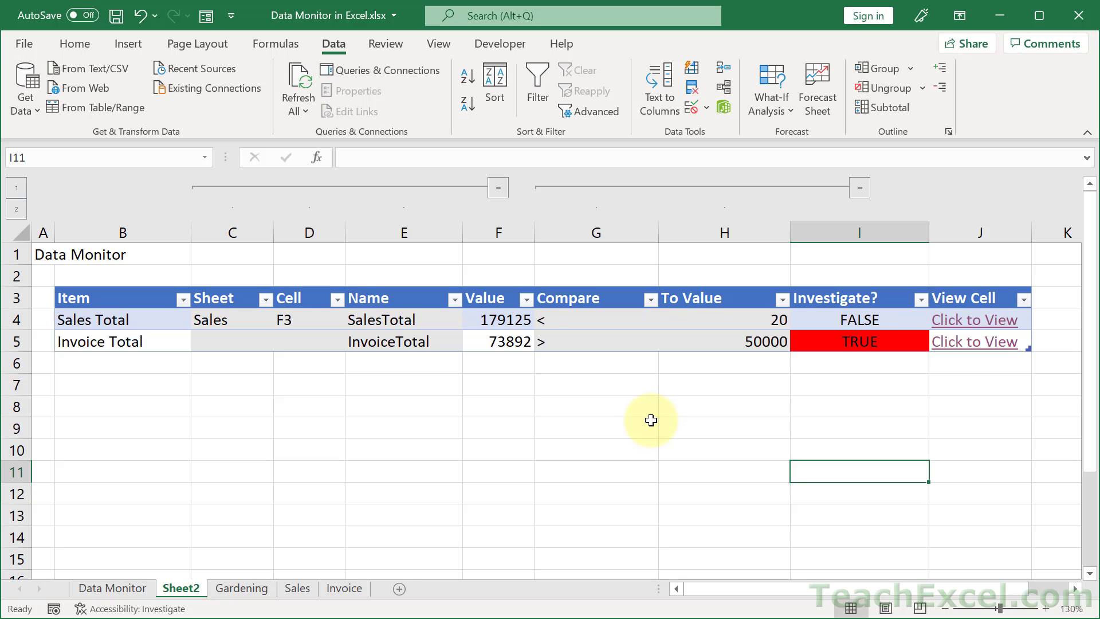
# Save the workbook and inspect F7, G7 and H7 of the Data Monitor's Invoice Email row
pyautogui.hotkey('ctrl', 's')
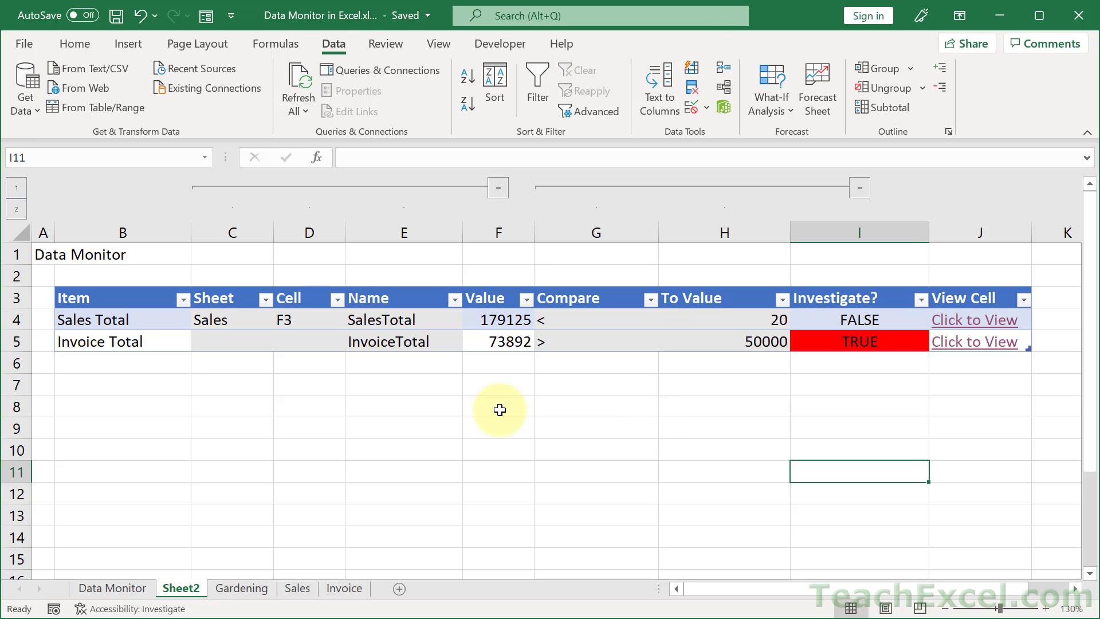
pyautogui.click(110, 592)
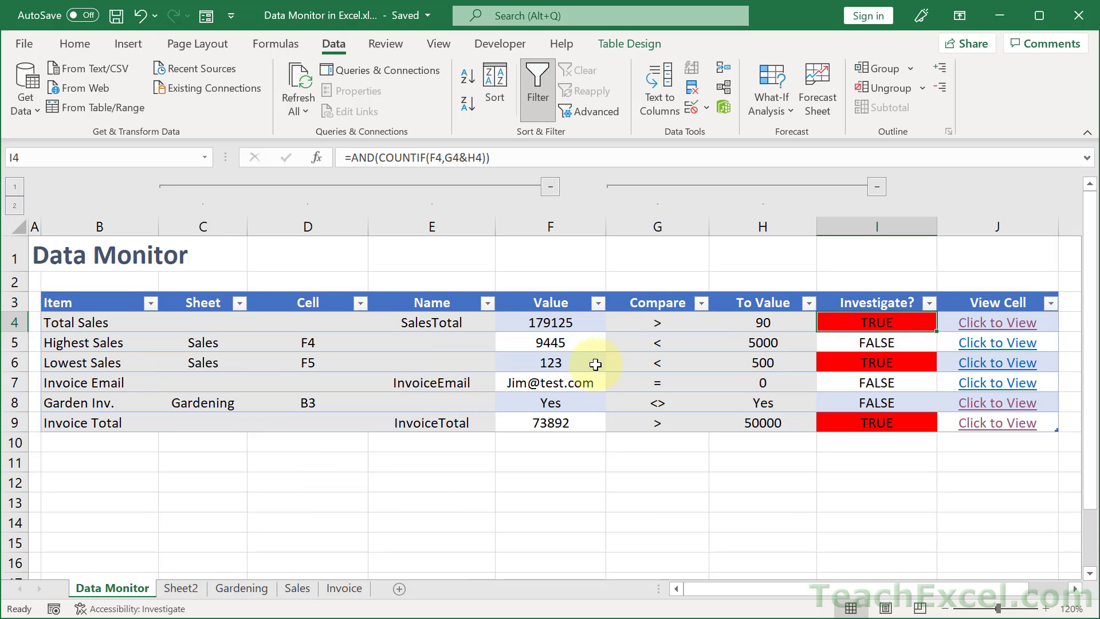
pyautogui.click(586, 383)
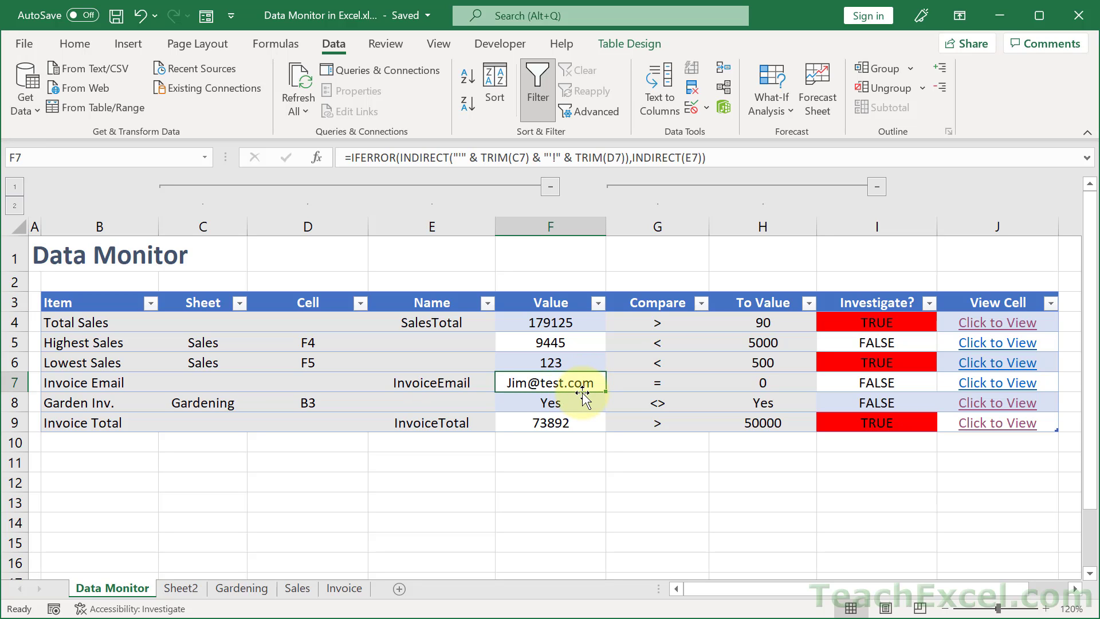
pyautogui.click(667, 382)
pyautogui.click(765, 382)
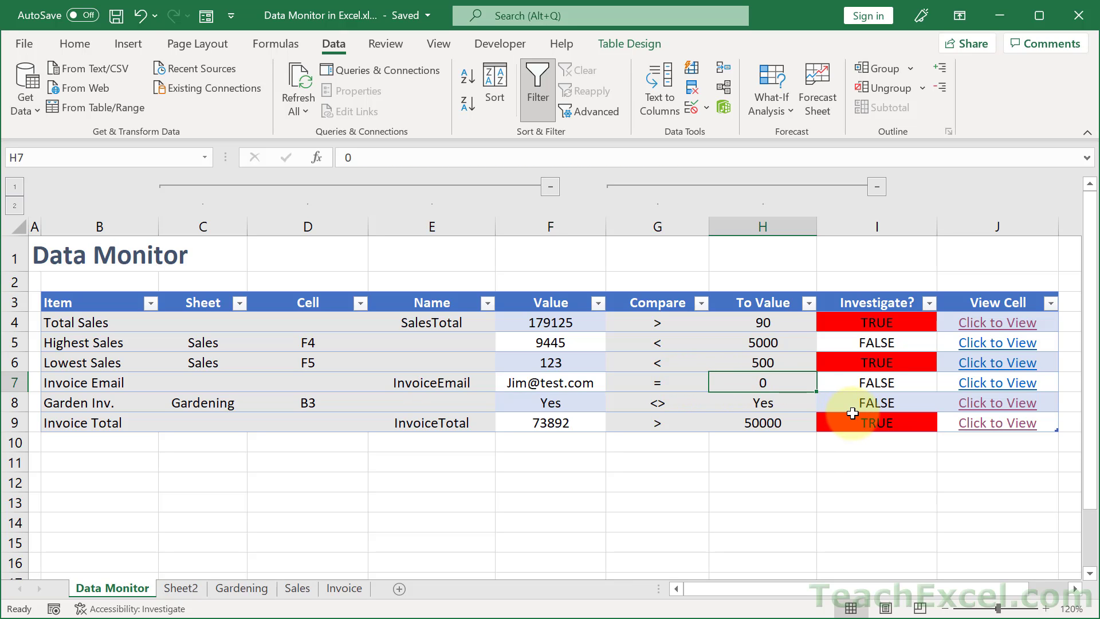
# Add a new row to Sheet2's table with the item name Invoice Email
pyautogui.hotkey('ctrl', 'pagedown')
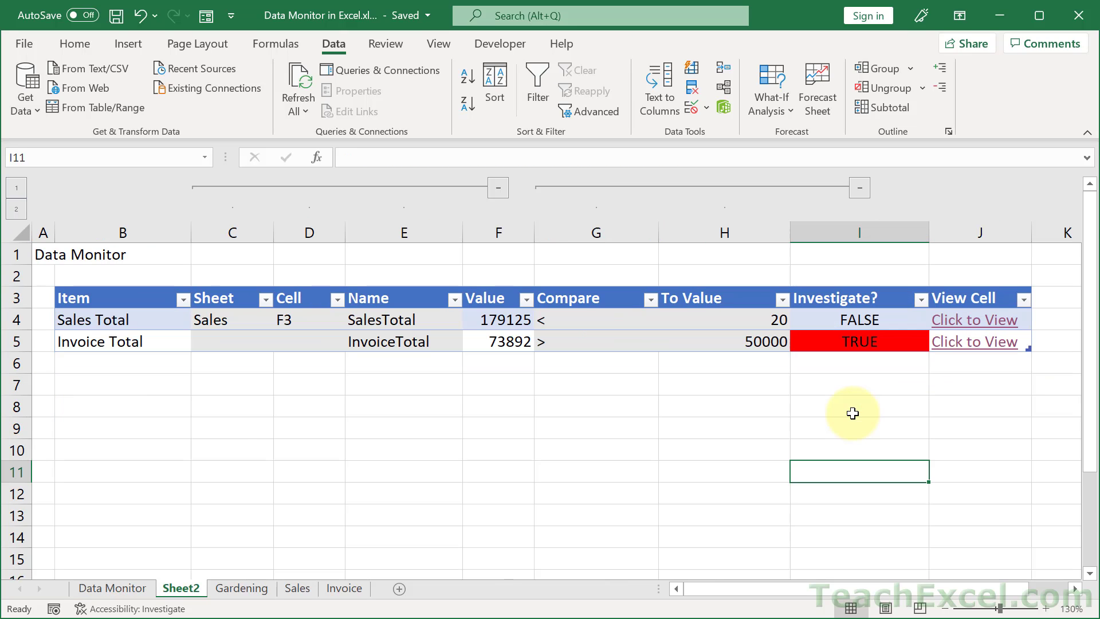
pyautogui.click(880, 348)
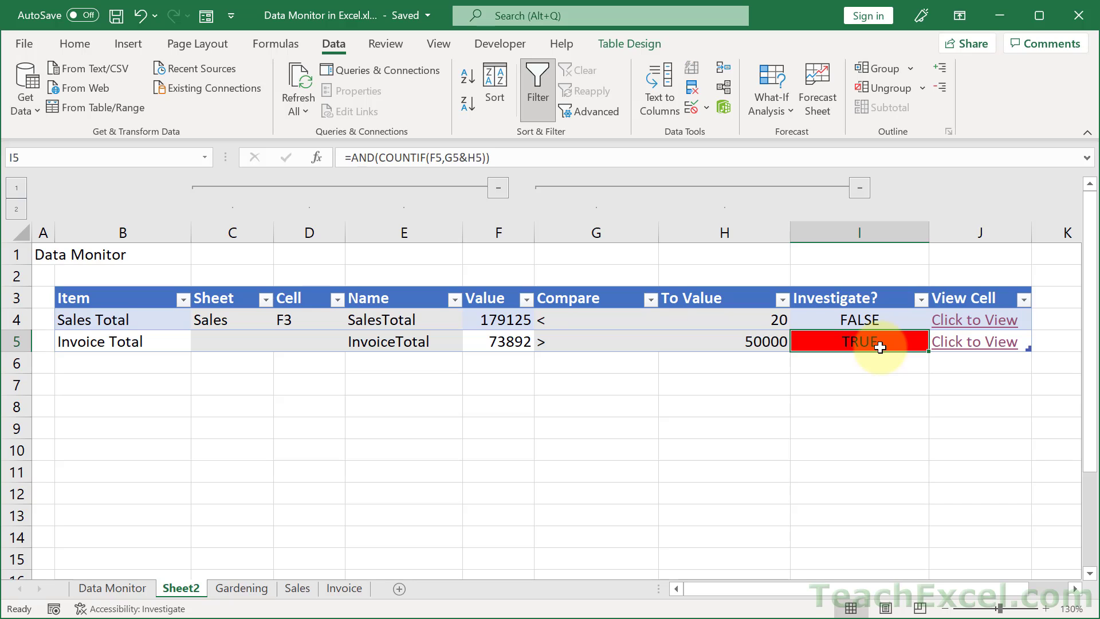
pyautogui.press('Right')
pyautogui.press('Tab')
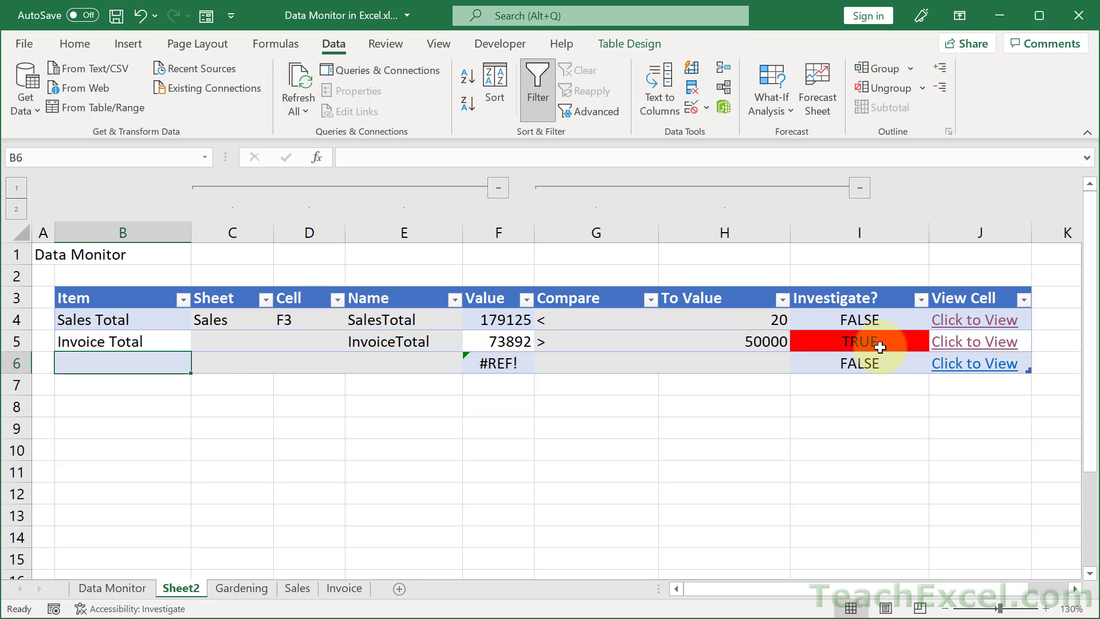
pyautogui.write('Invoice Email')
pyautogui.press('Tab')
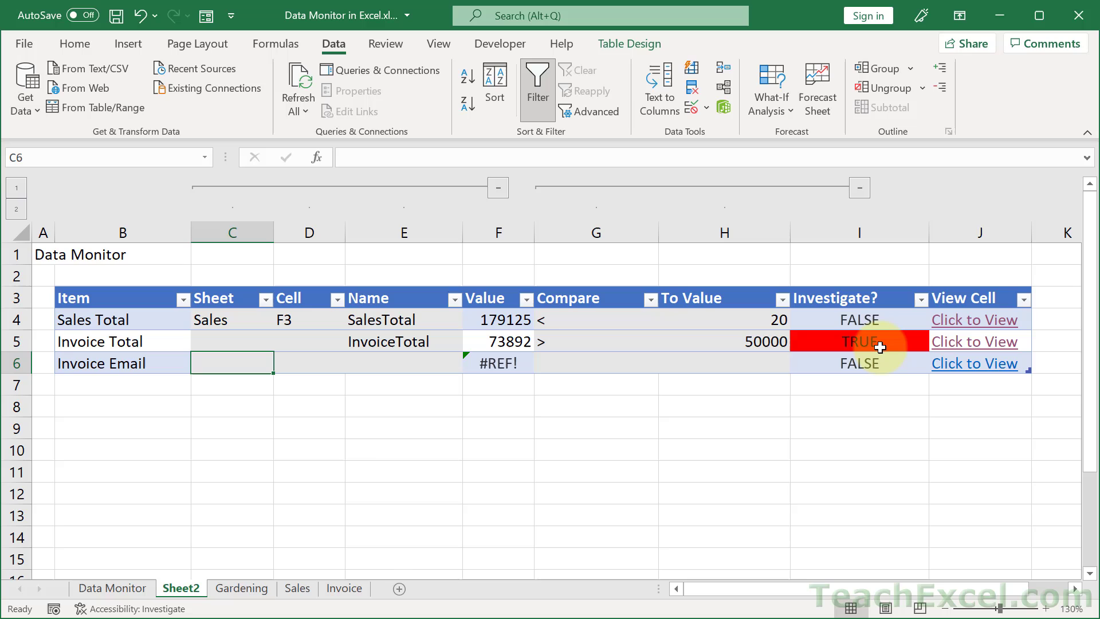
# Give the row Name InvoiceEmail, operator = and value 0, and widen column F
pyautogui.press('Tab')
pyautogui.press('Tab')
pyautogui.write('Invoice')
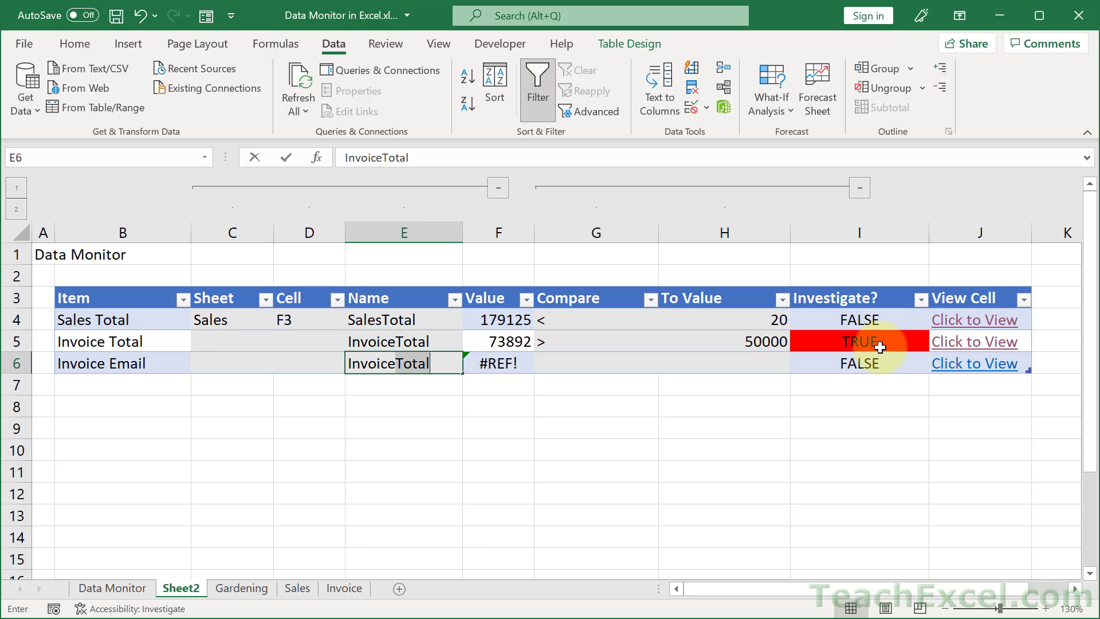
pyautogui.write('Email')
pyautogui.press('Tab')
pyautogui.press('Tab')
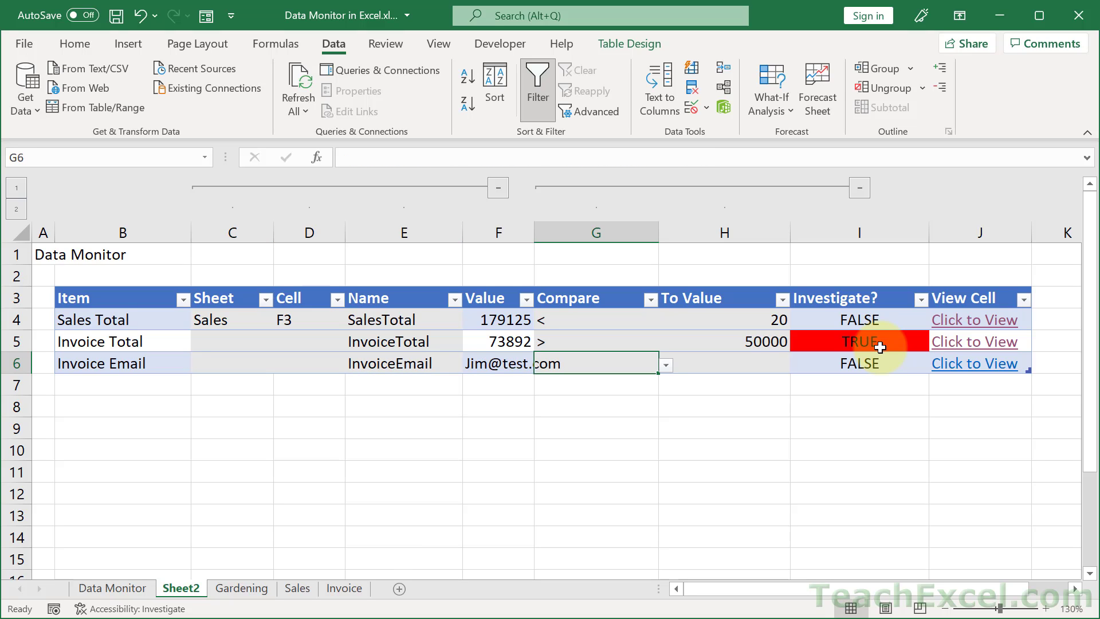
pyautogui.write('=')
pyautogui.press('Tab')
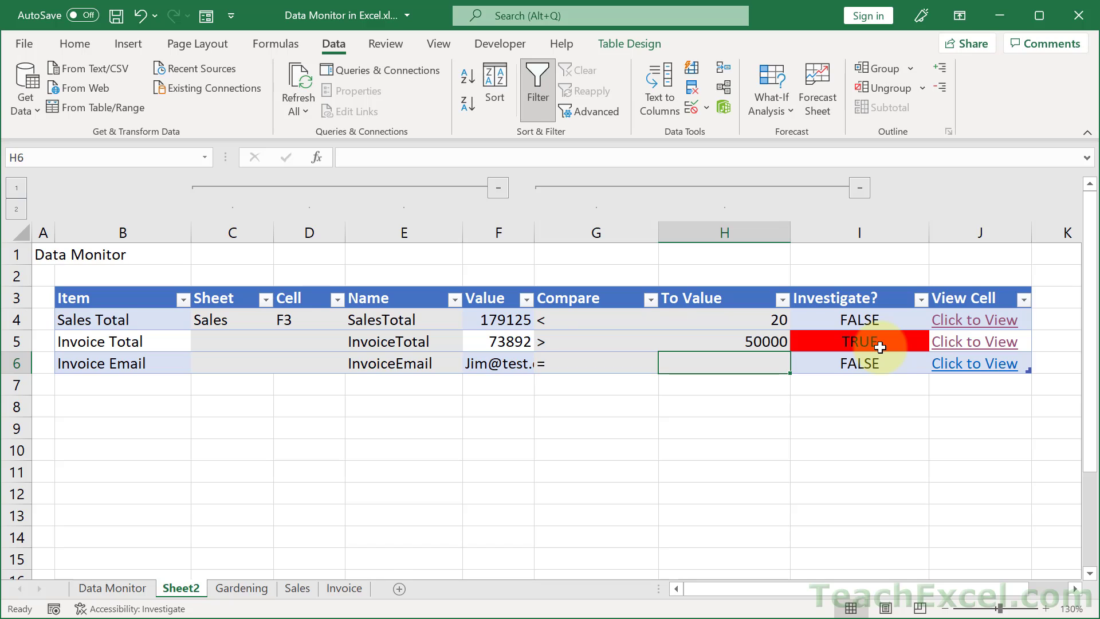
pyautogui.write('0')
pyautogui.hotkey('ctrl', 'Return')
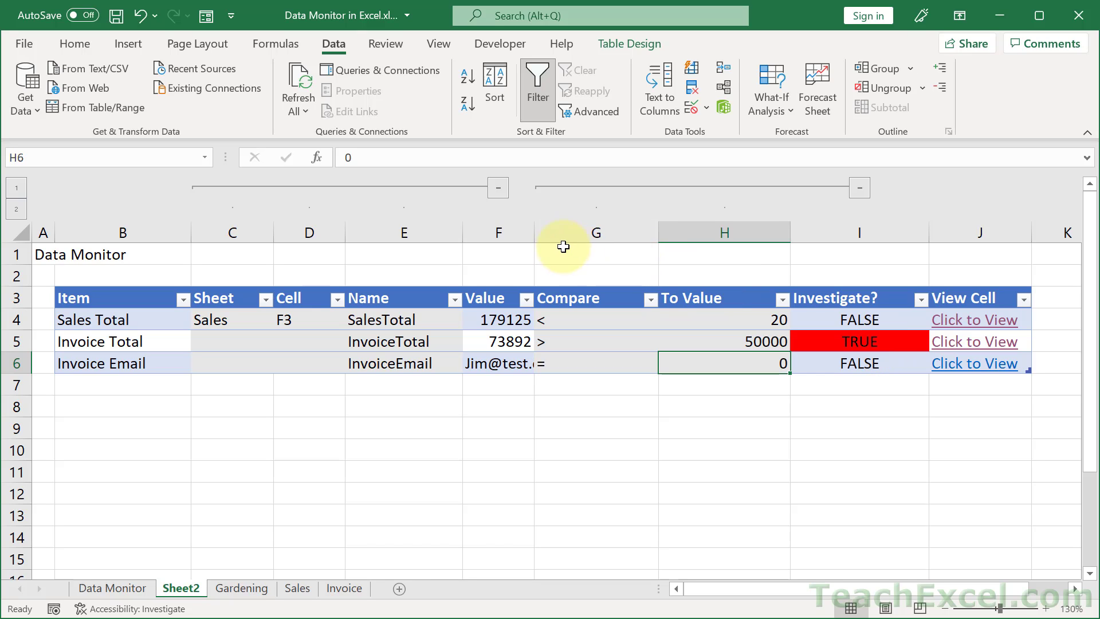
pyautogui.moveTo(534, 232); pyautogui.dragTo(592, 232)
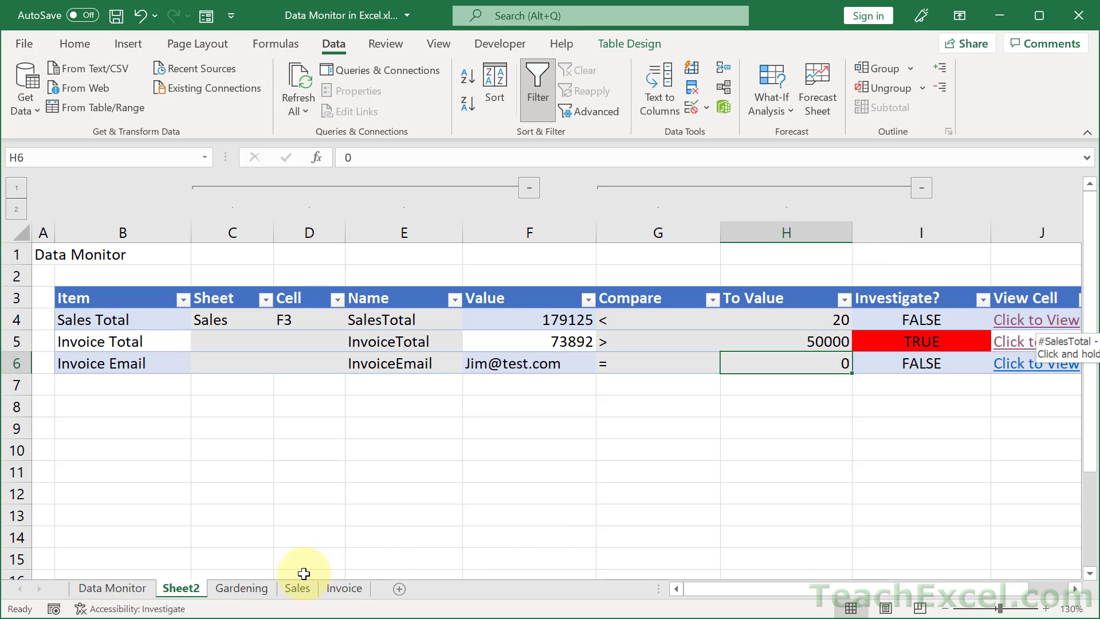
# Delete the email address in the Invoice sheet's D5 and check the Invoice Email flag on Sheet2
pyautogui.click(345, 587)
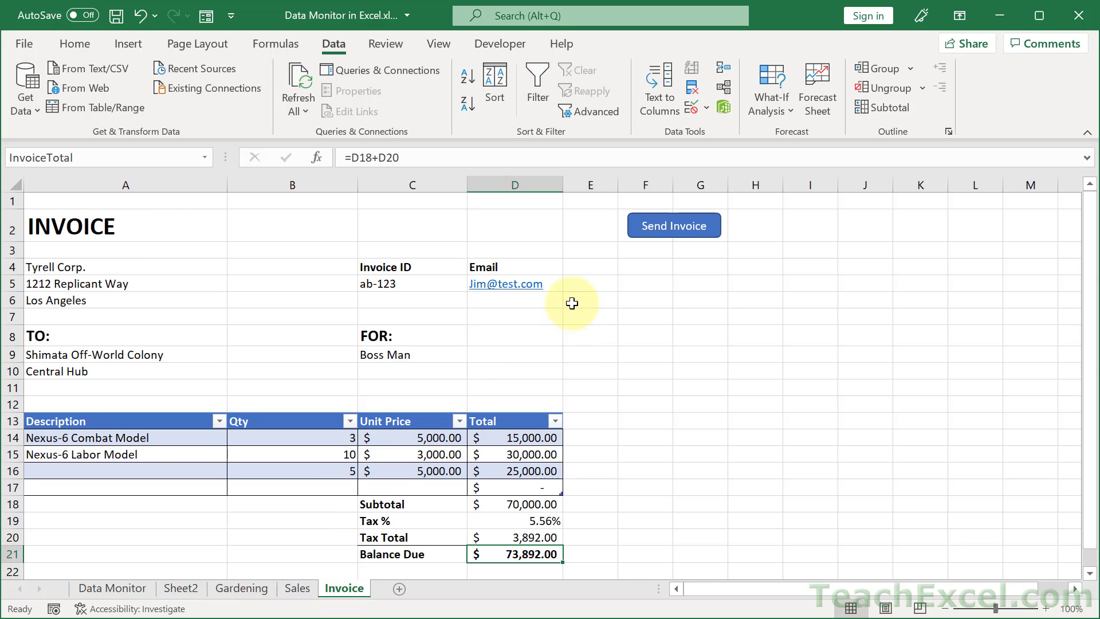
pyautogui.click(556, 284)
pyautogui.press('Delete')
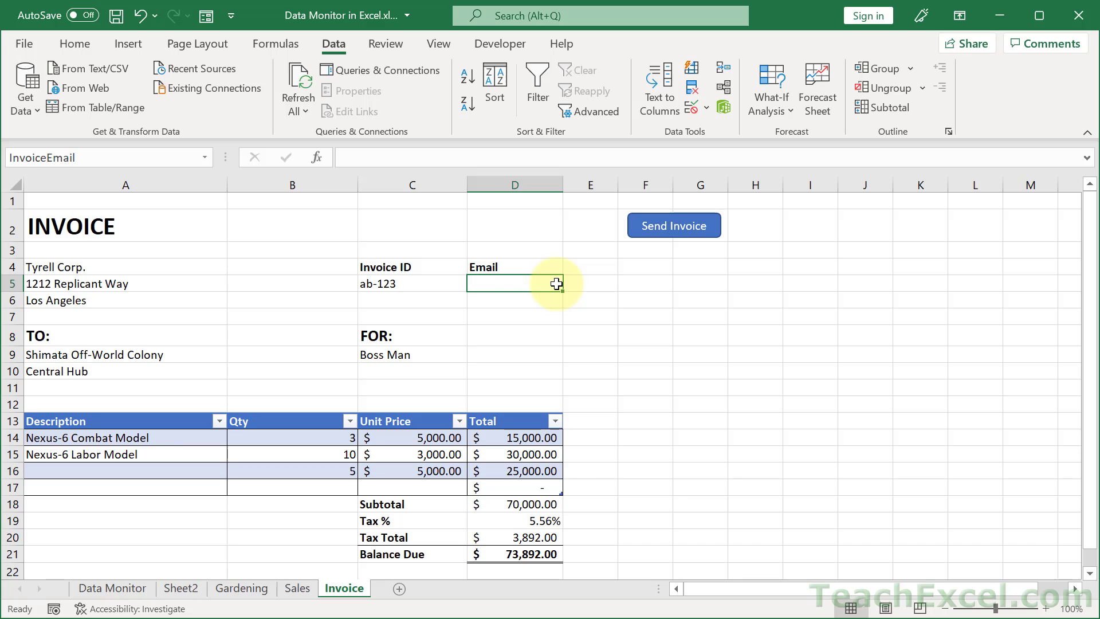
pyautogui.click(530, 335)
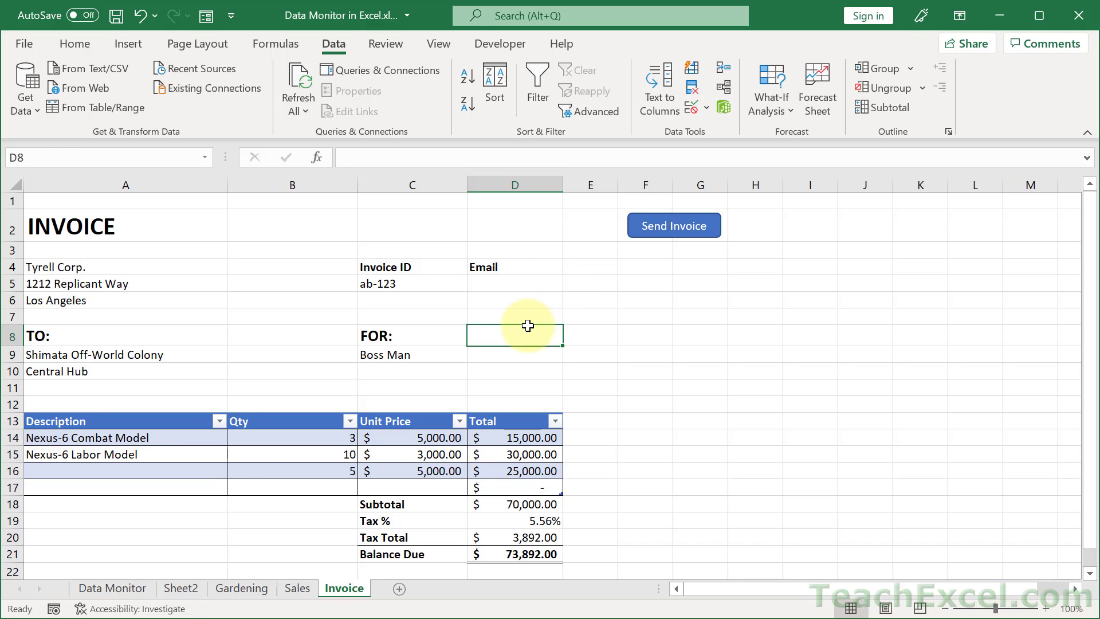
pyautogui.click(190, 589)
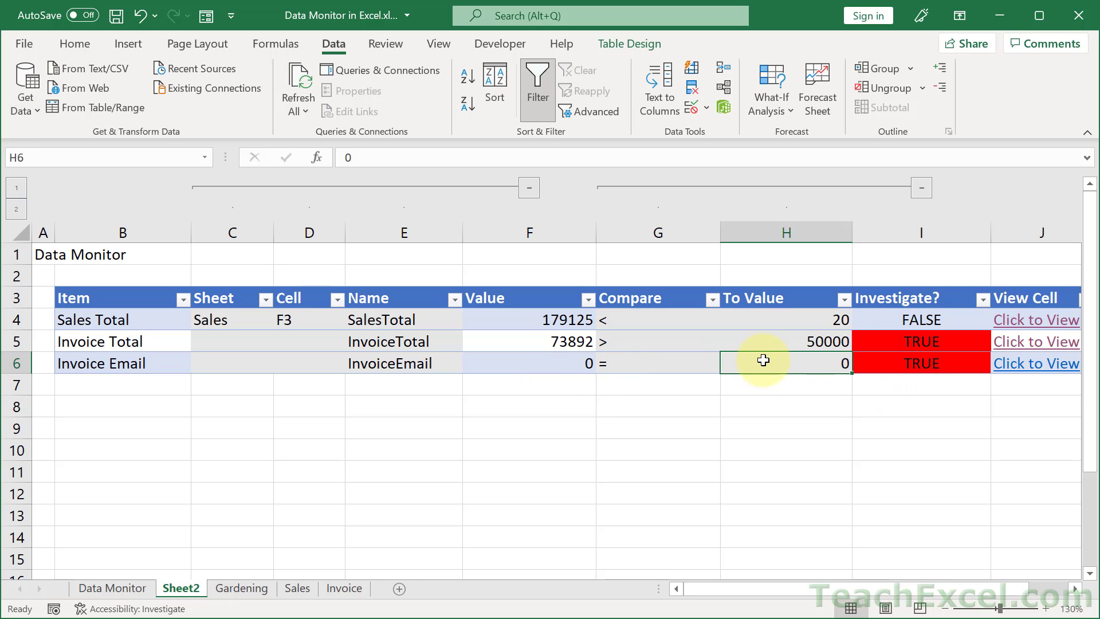
pyautogui.click(1037, 364)
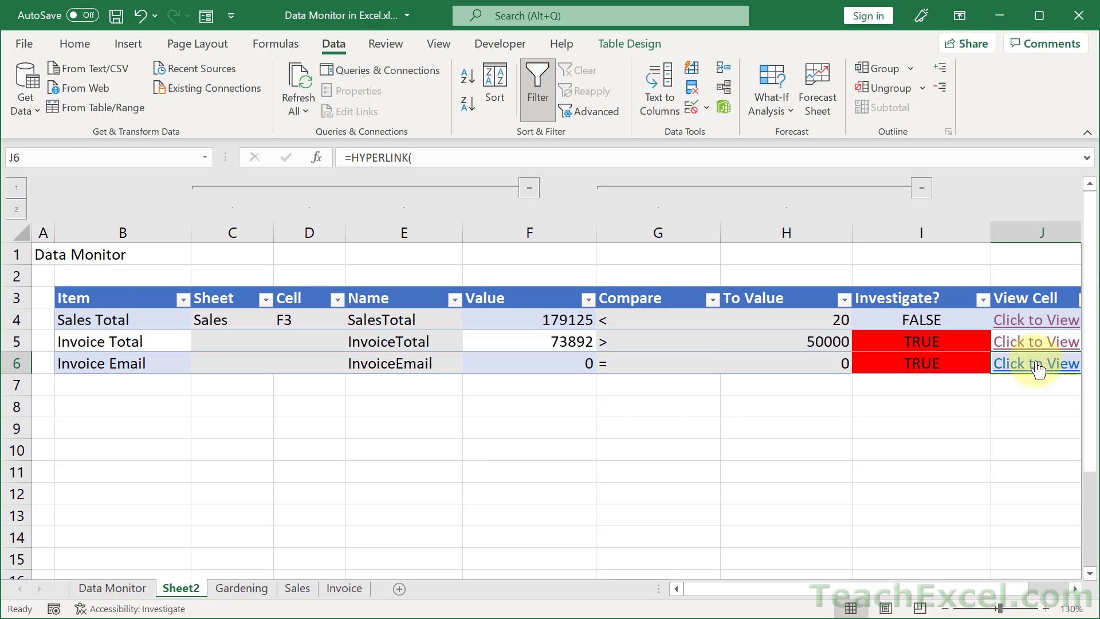
pyautogui.click(1036, 365)
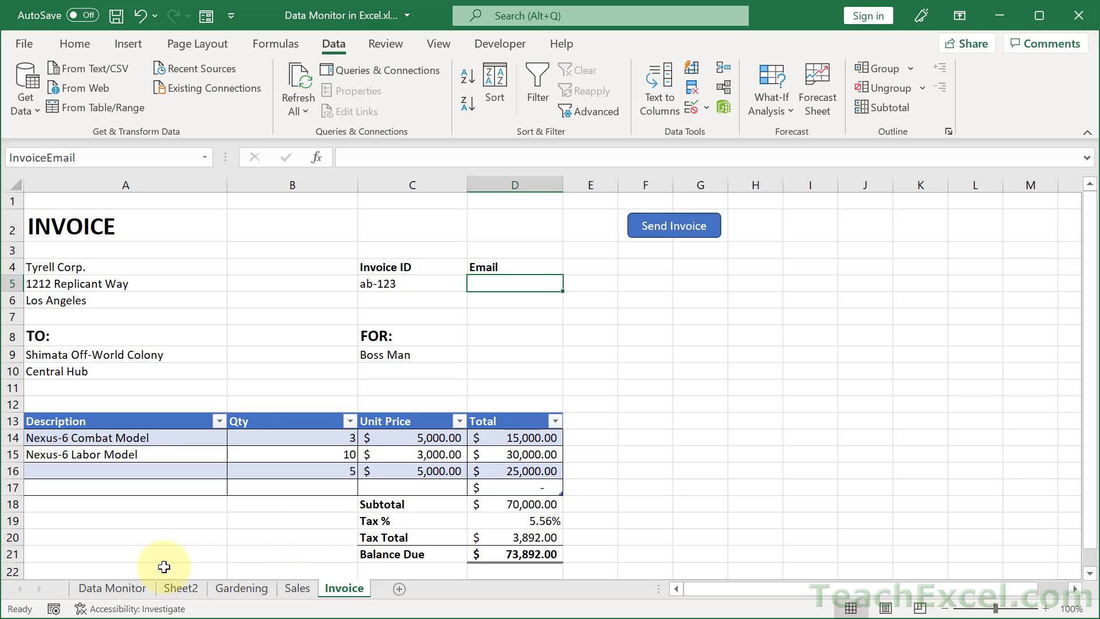
pyautogui.click(180, 588)
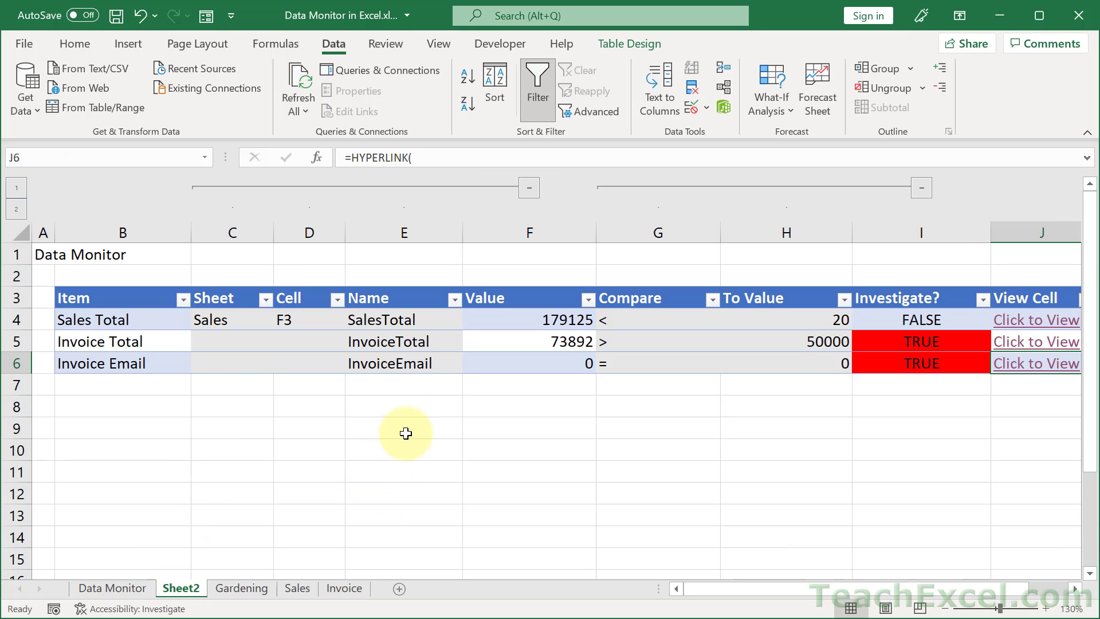